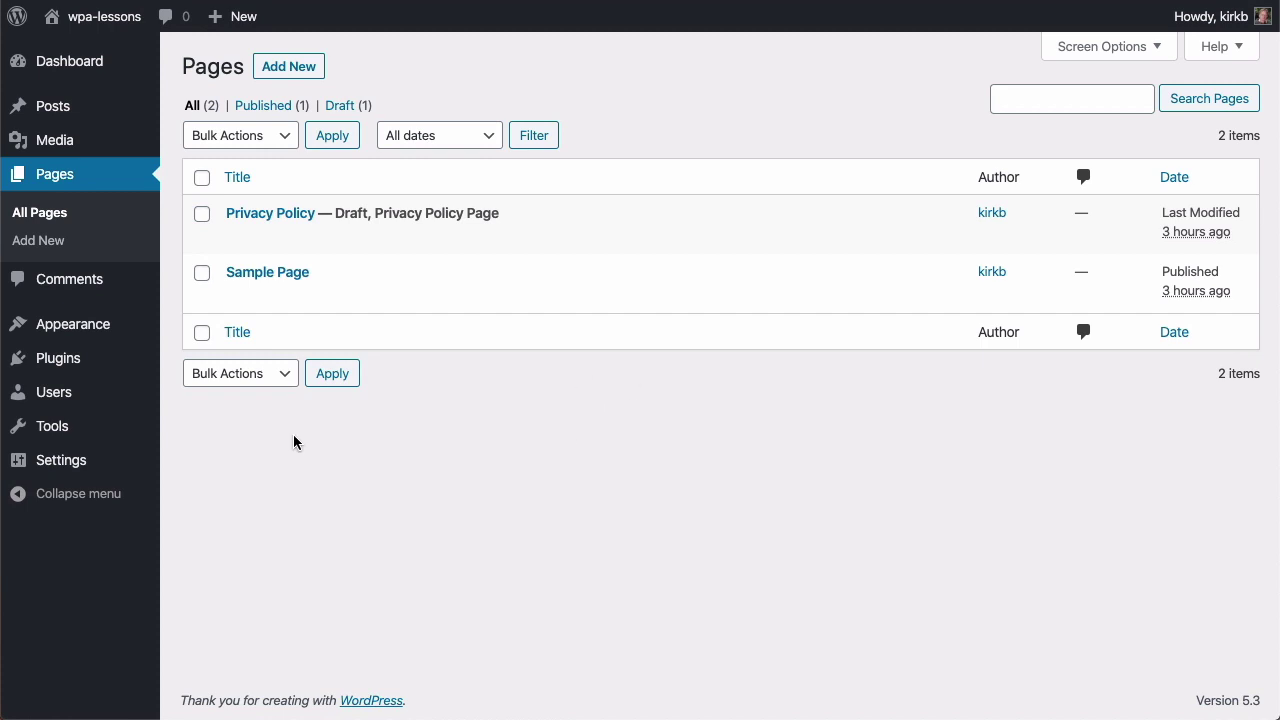
Search the themes available for installation for "astra"
left_click(111, 364)
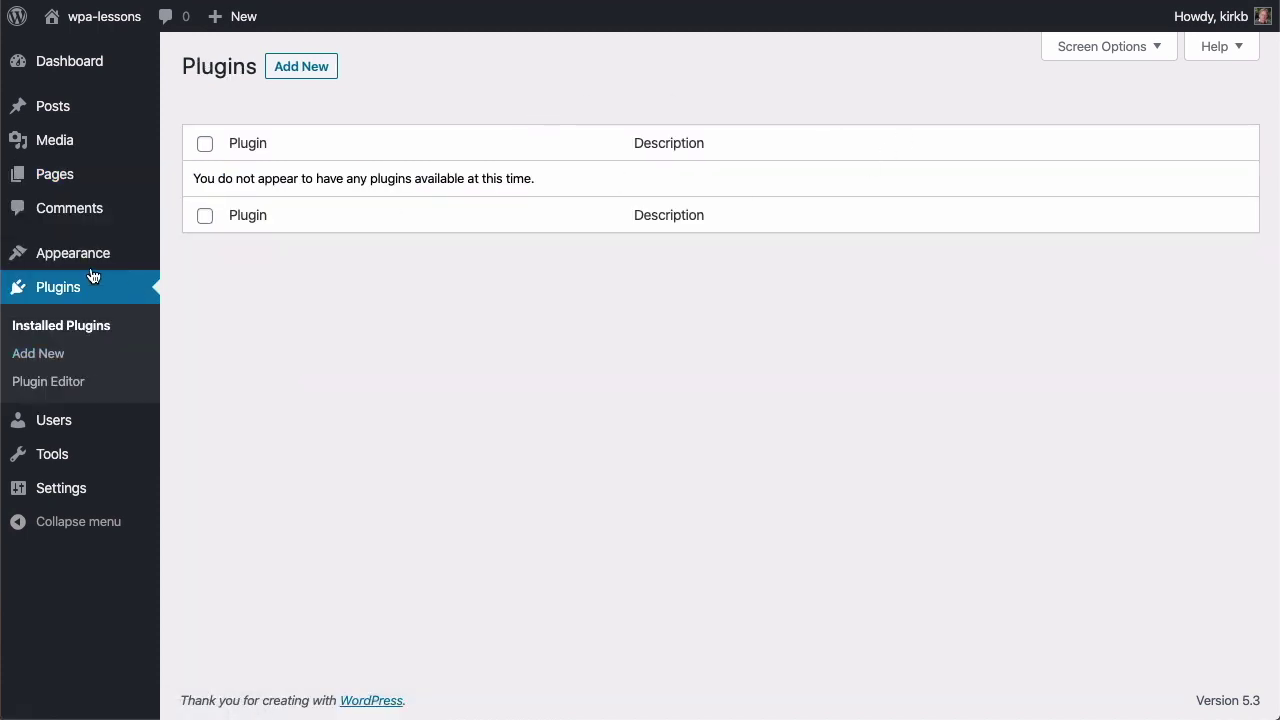
mouse_move(100, 253)
left_click(205, 256)
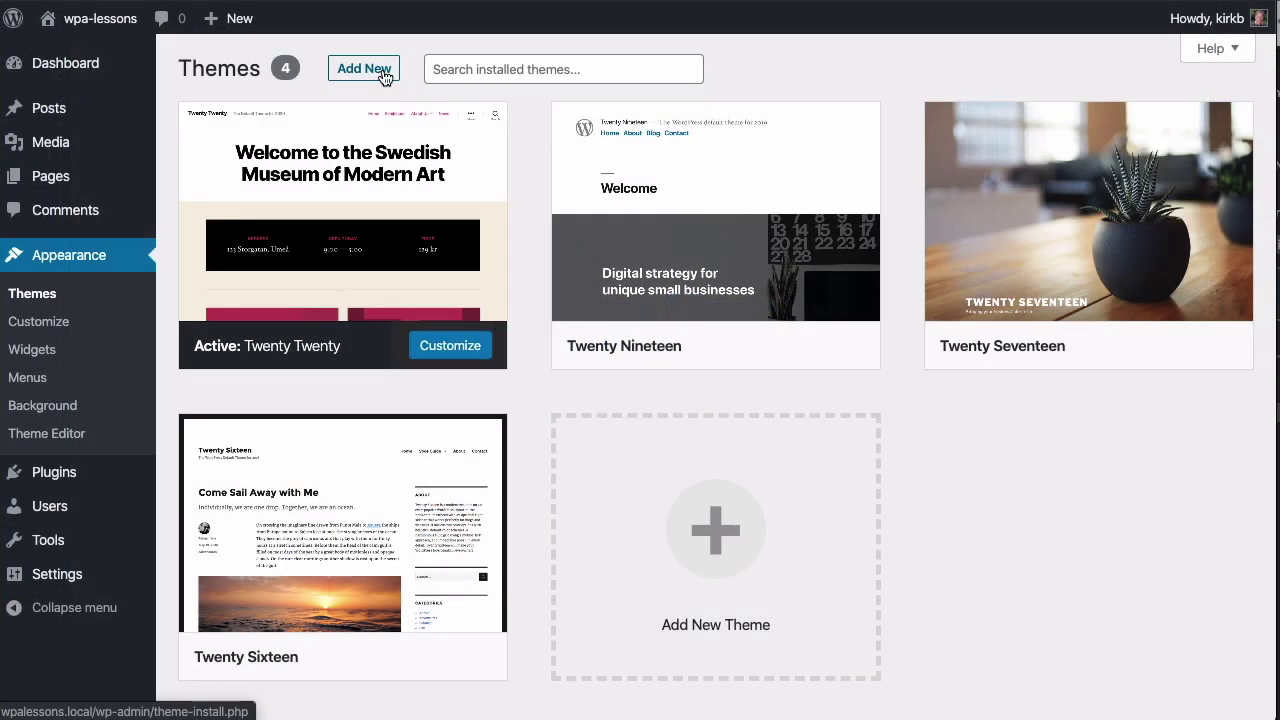
left_click(382, 74)
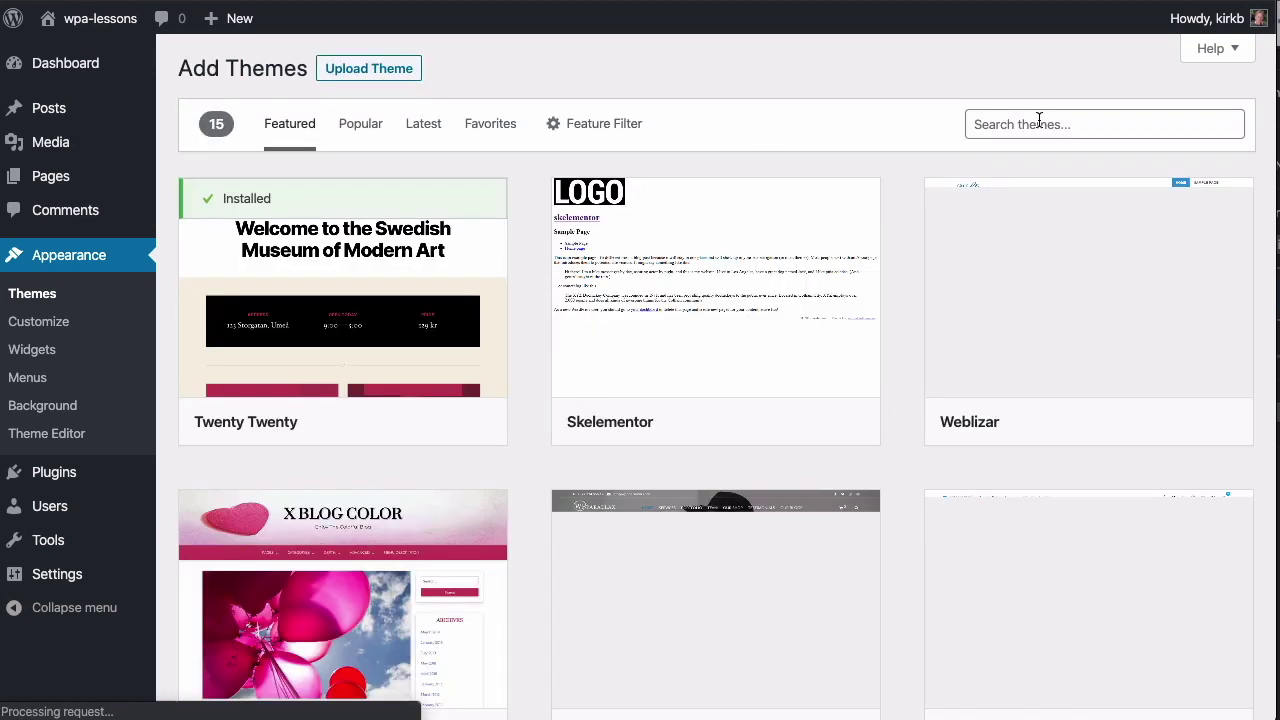
left_click(1037, 122)
type("astra")
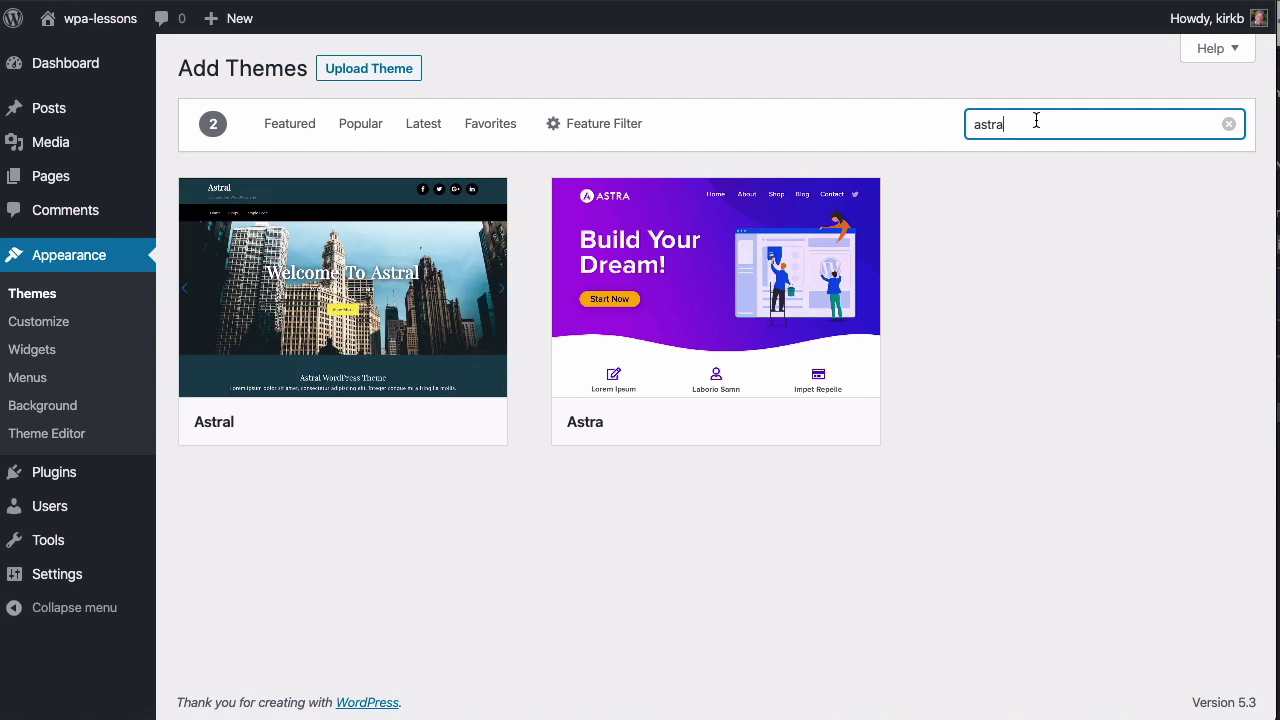
Install the Astra theme and activate it on the site
mouse_move(735, 268)
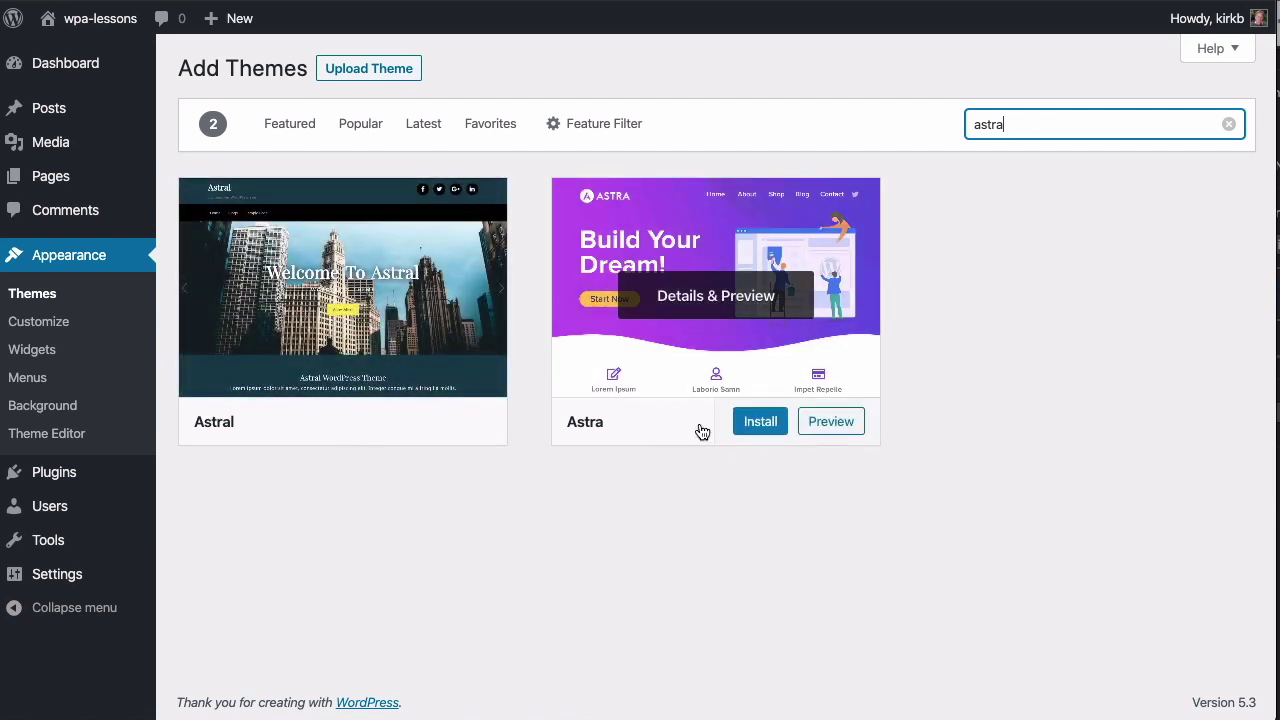
left_click(757, 423)
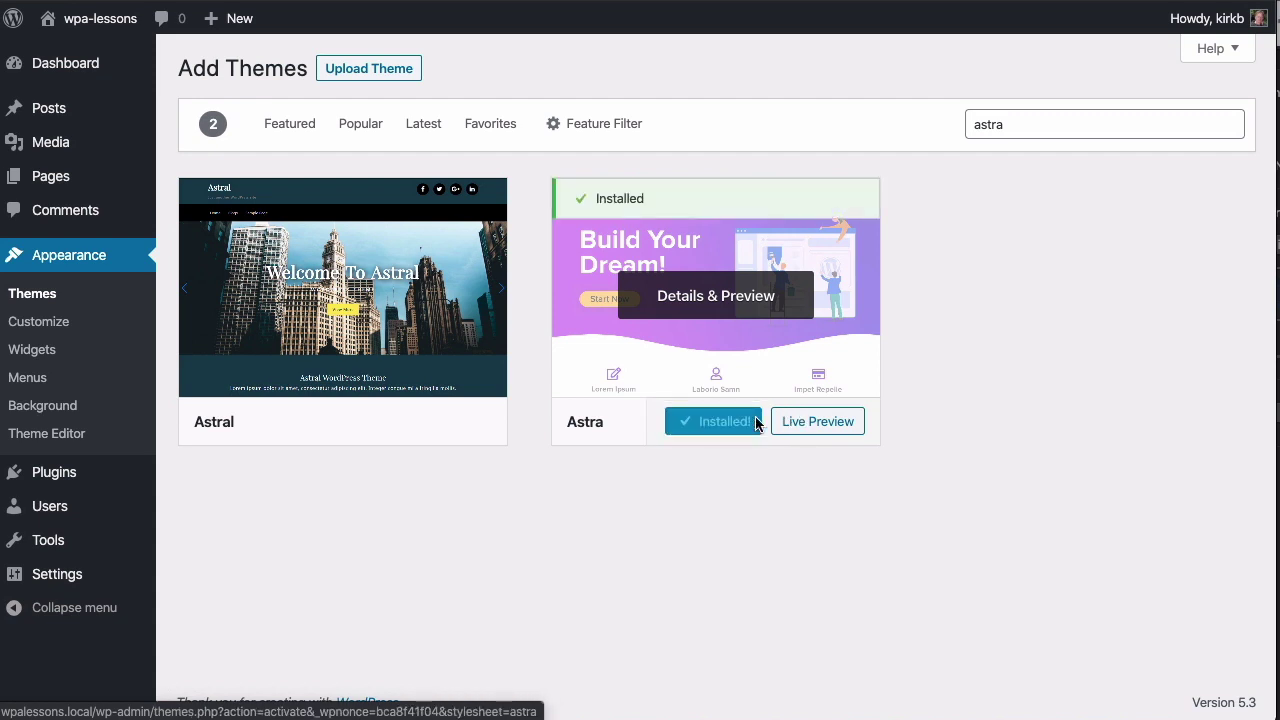
left_click(729, 424)
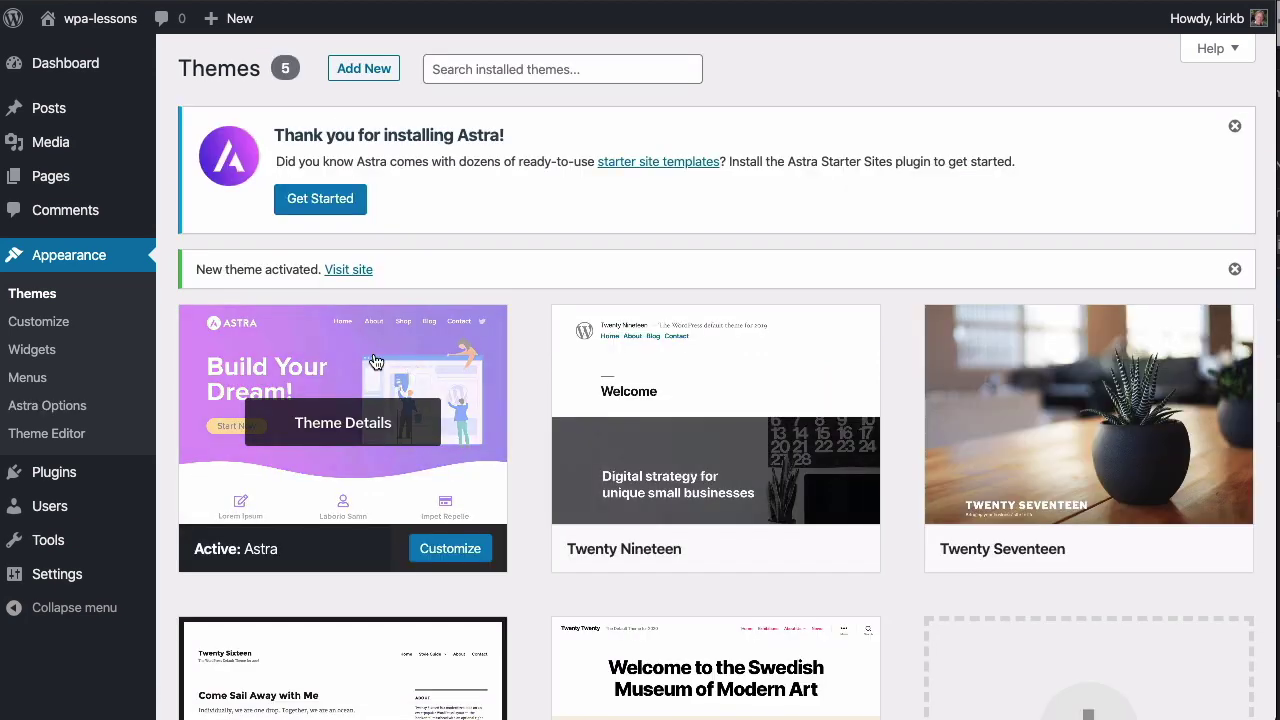
Visit the site's front end and examine the home page's content, sidebar and footer under the Astra theme
scroll(526, 405, "down", 2)
scroll(524, 405, "down", 1)
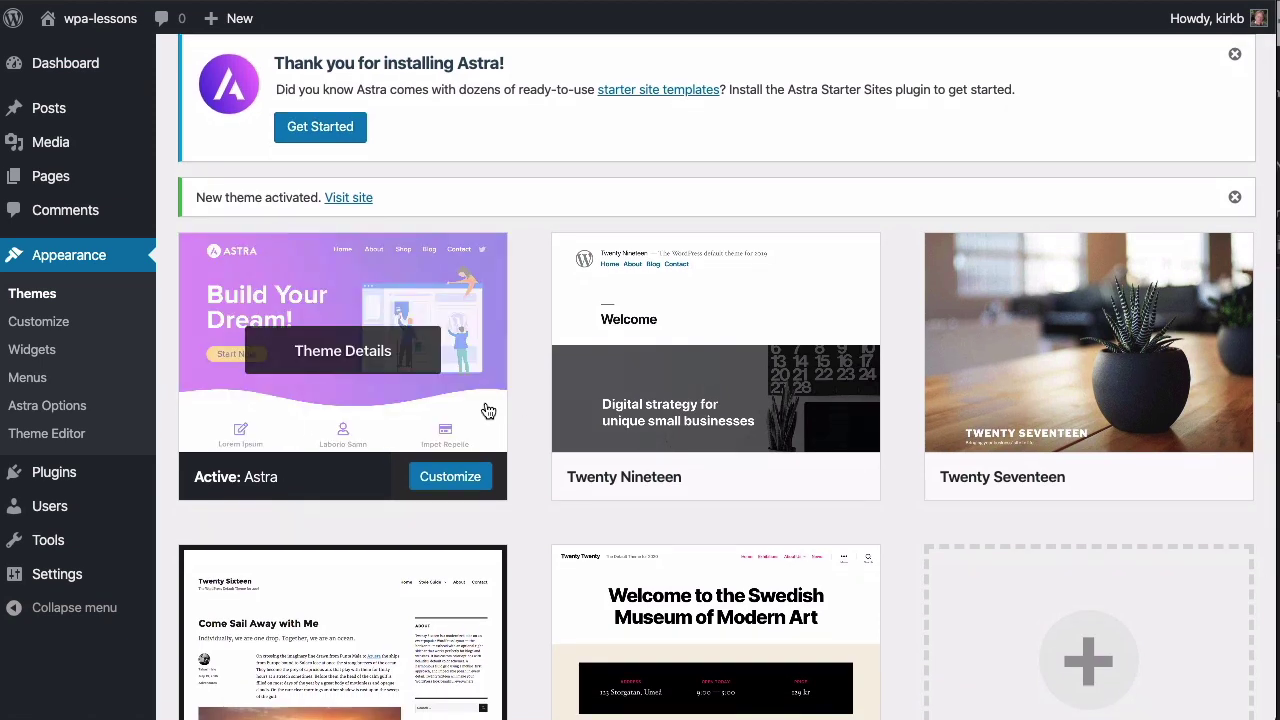
mouse_move(105, 18)
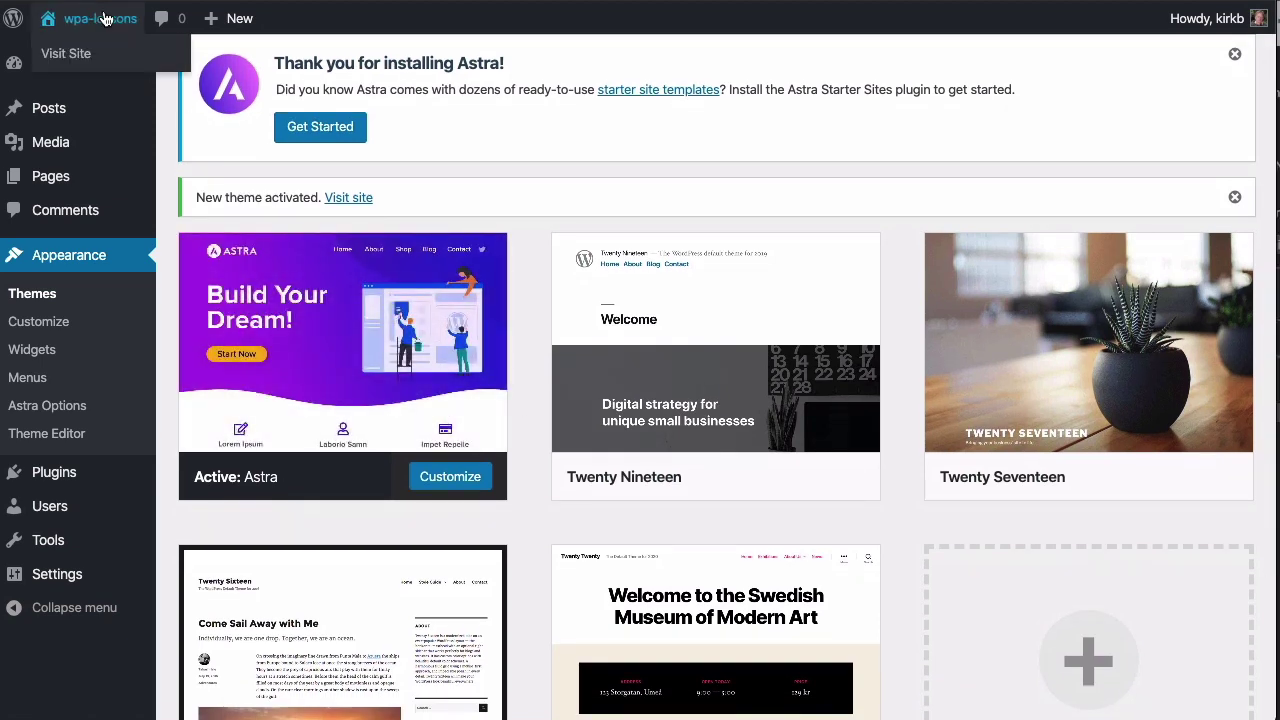
left_click(72, 52)
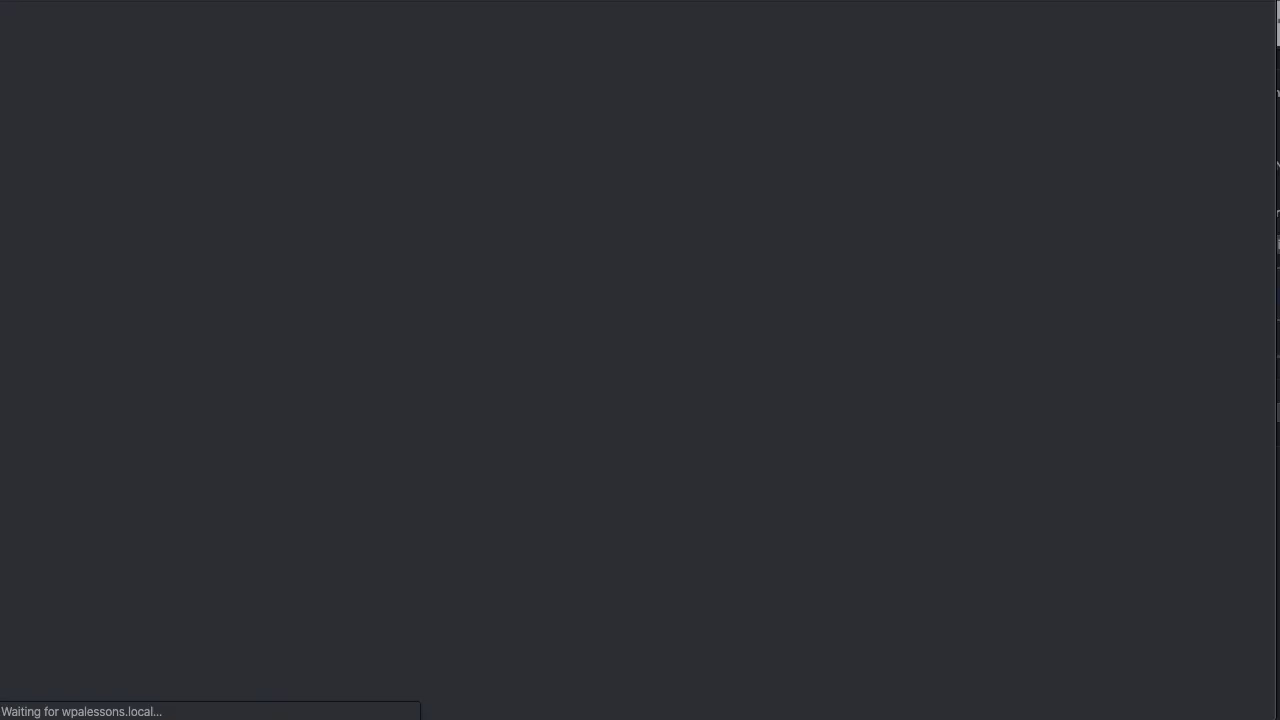
scroll(751, 325, "down", 5)
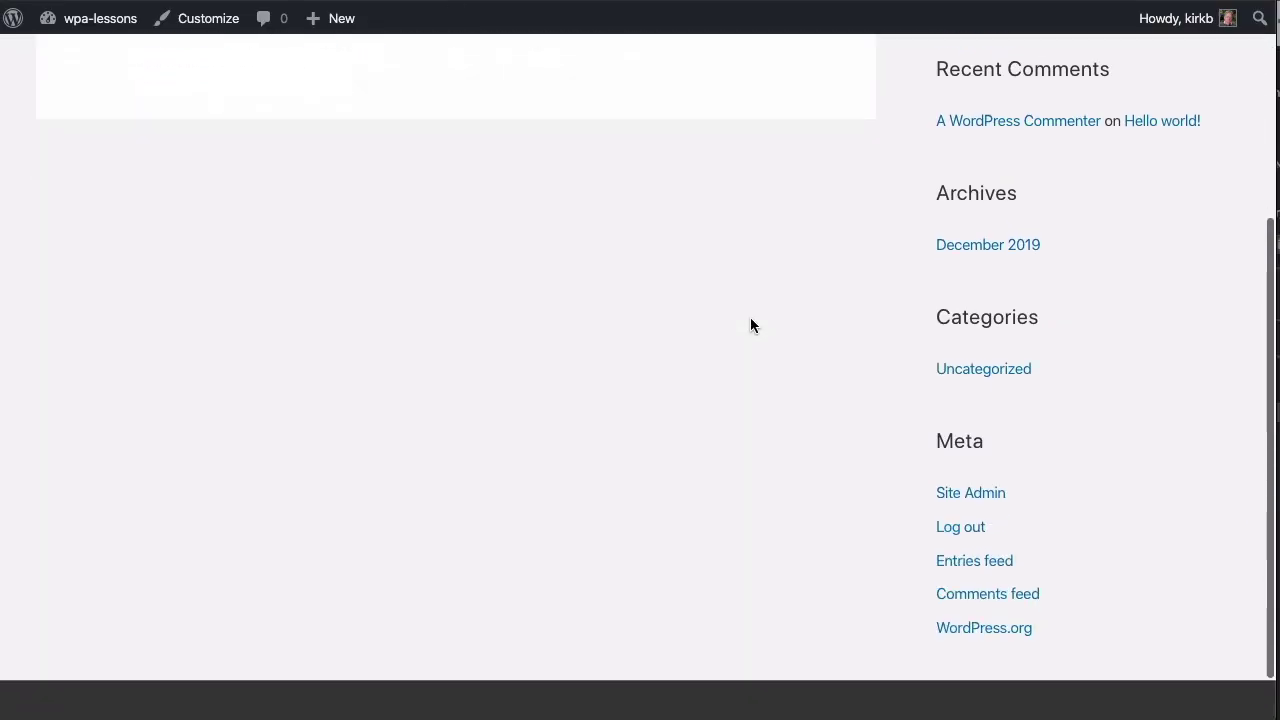
scroll(751, 325, "up", 5)
scroll(751, 325, "down", 5)
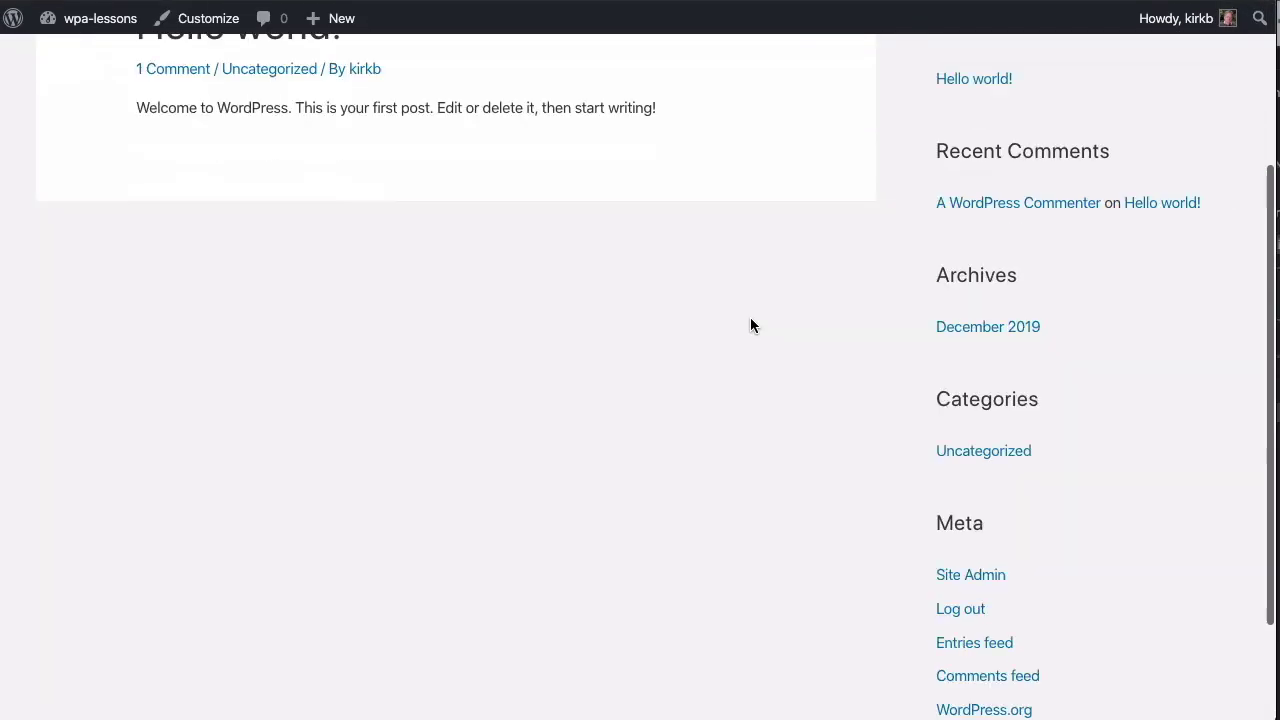
scroll(751, 325, "up", 5)
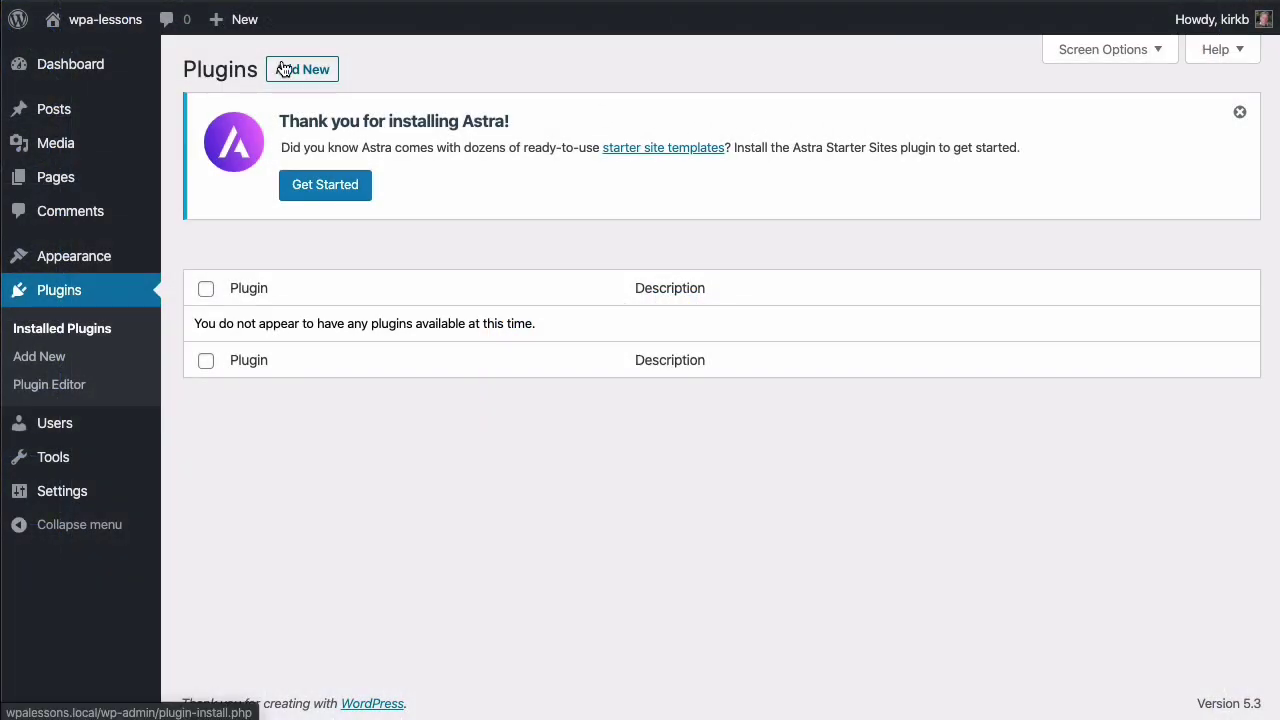
Search for "astra" among the plugins to add and install Astra Starter Sites – Elementor, Beaver Builder & Gutenberg Templates
left_click(283, 69)
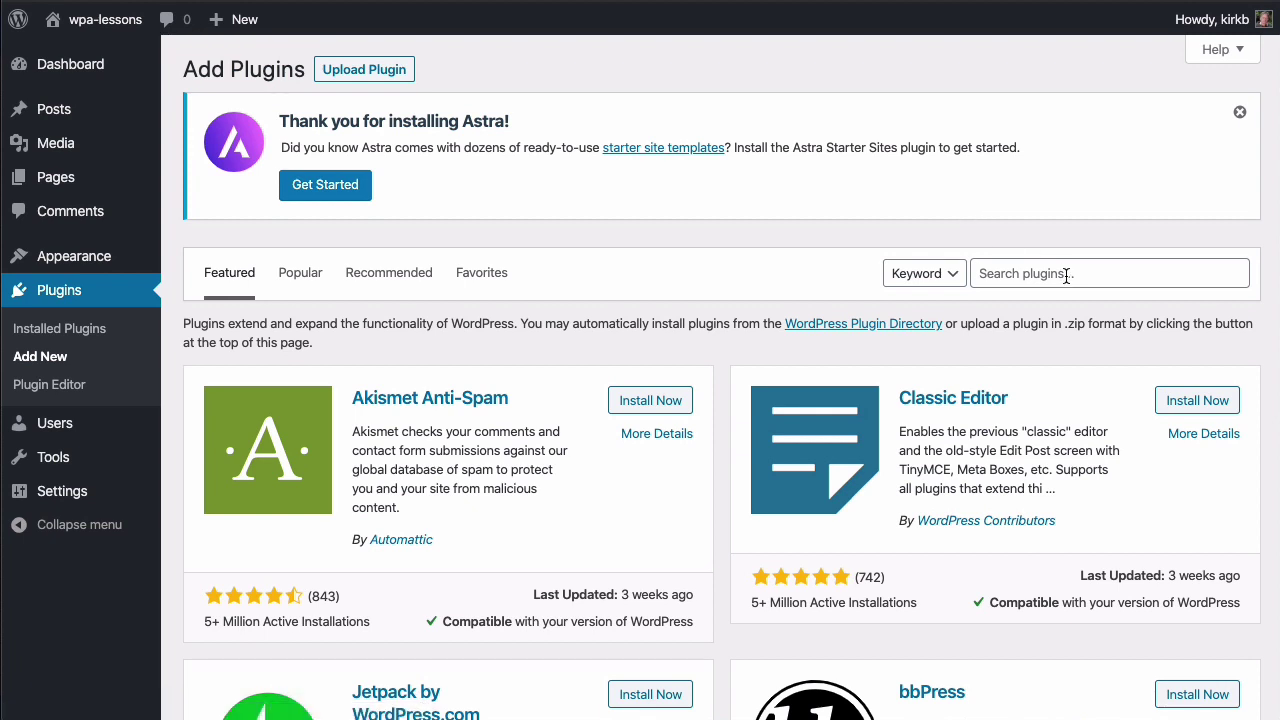
left_click(1066, 274)
type("astra")
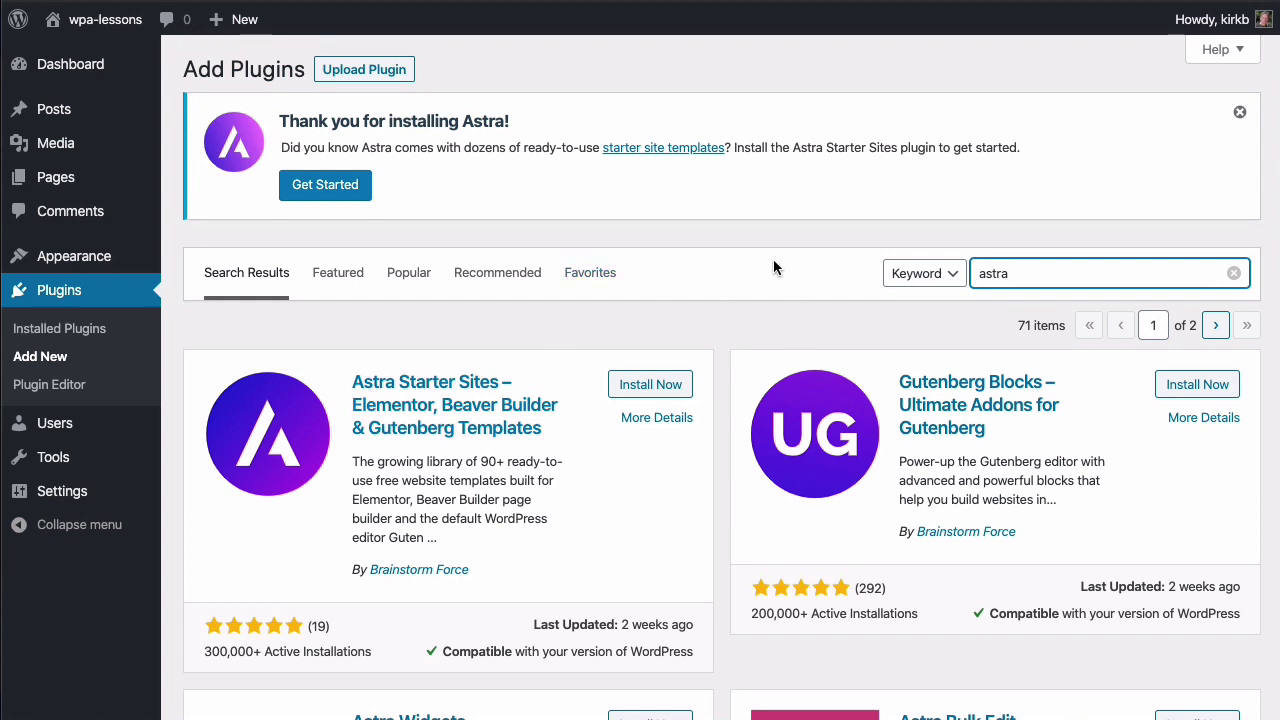
scroll(773, 262, "down", 1)
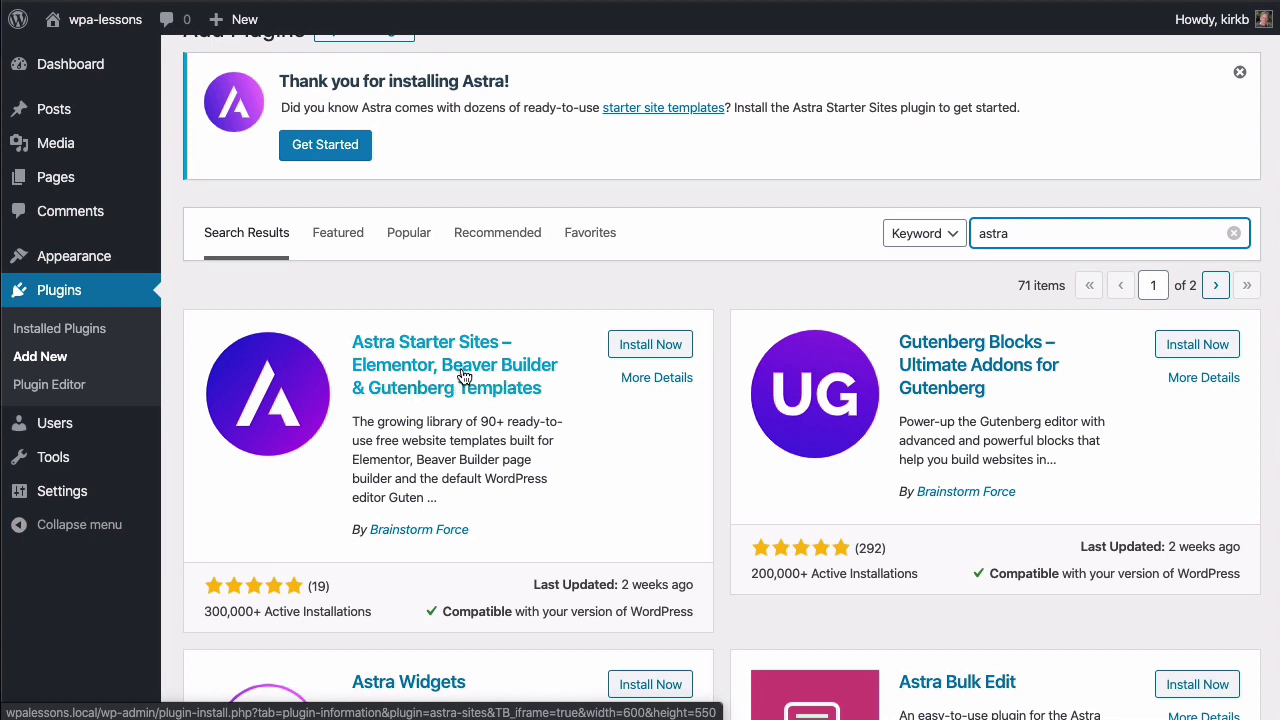
left_click(642, 352)
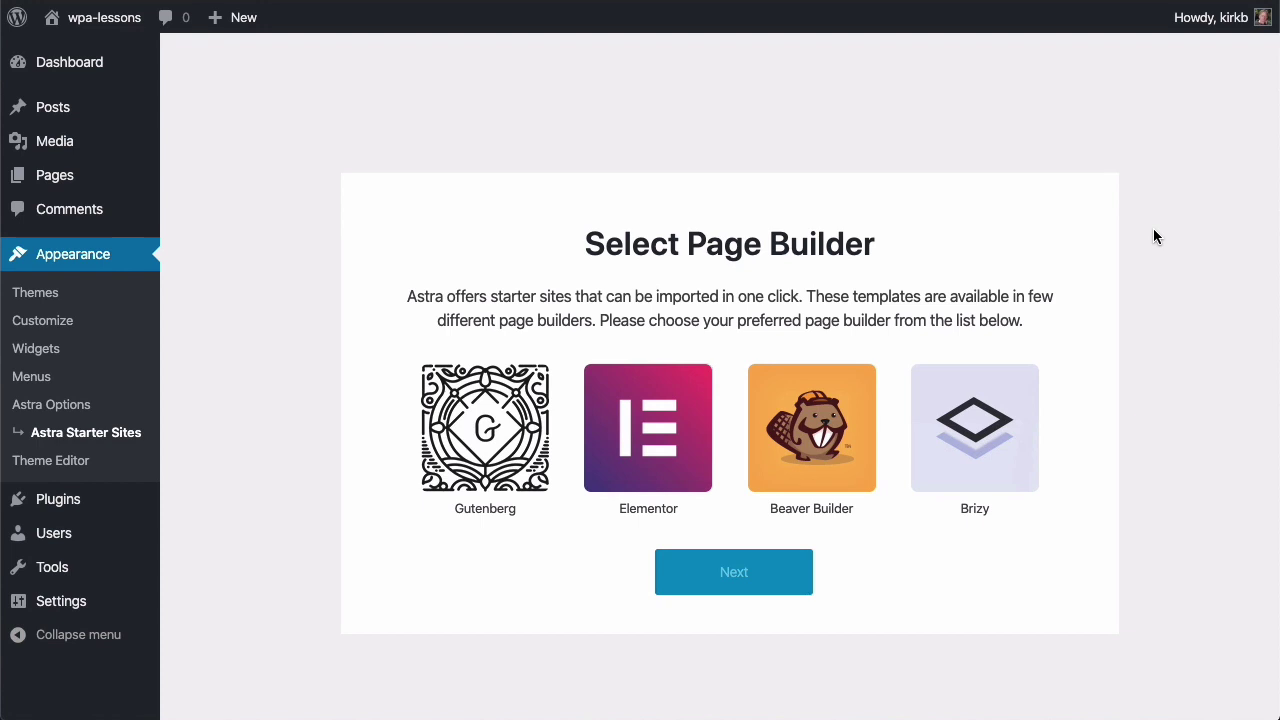
Choose Elementor as the page builder for the Astra starter sites and continue to the template library
left_click(628, 467)
left_click(727, 580)
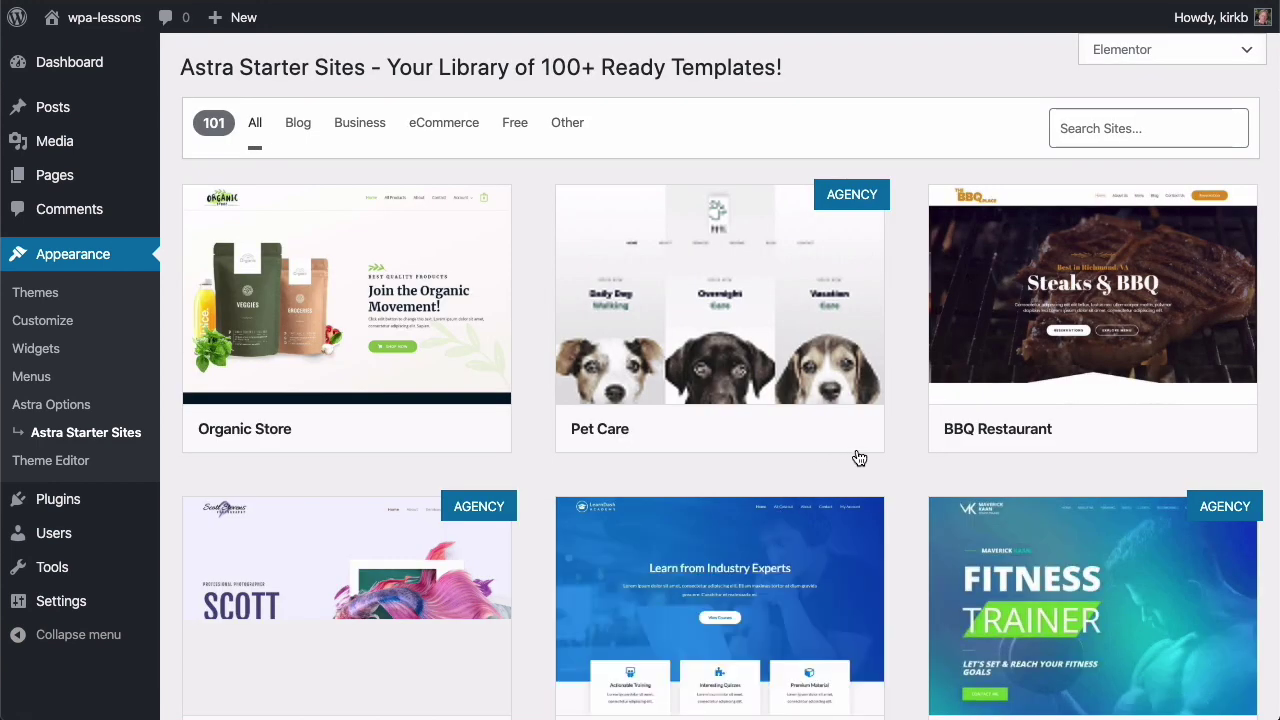
Browse the Elementor starter site library, comparing the template designs and which ones carry the Agency label
mouse_move(851, 451)
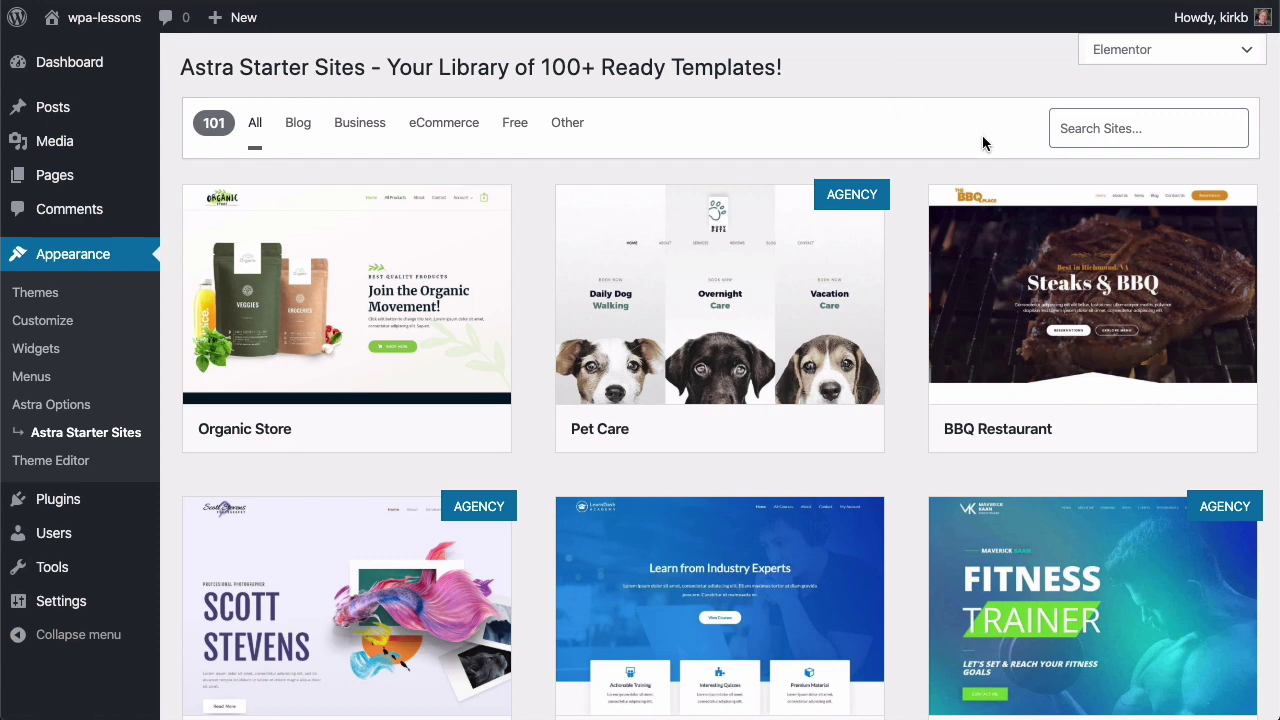
scroll(983, 143, "down", 4)
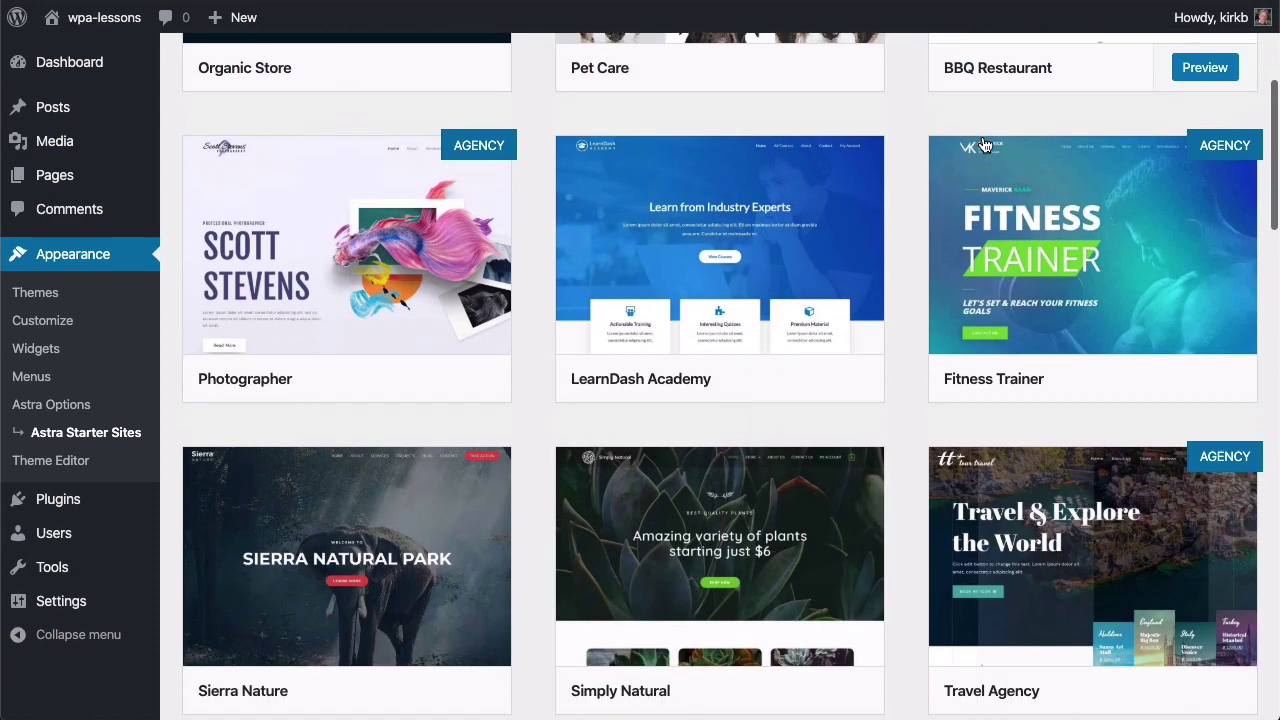
scroll(983, 143, "up", 4)
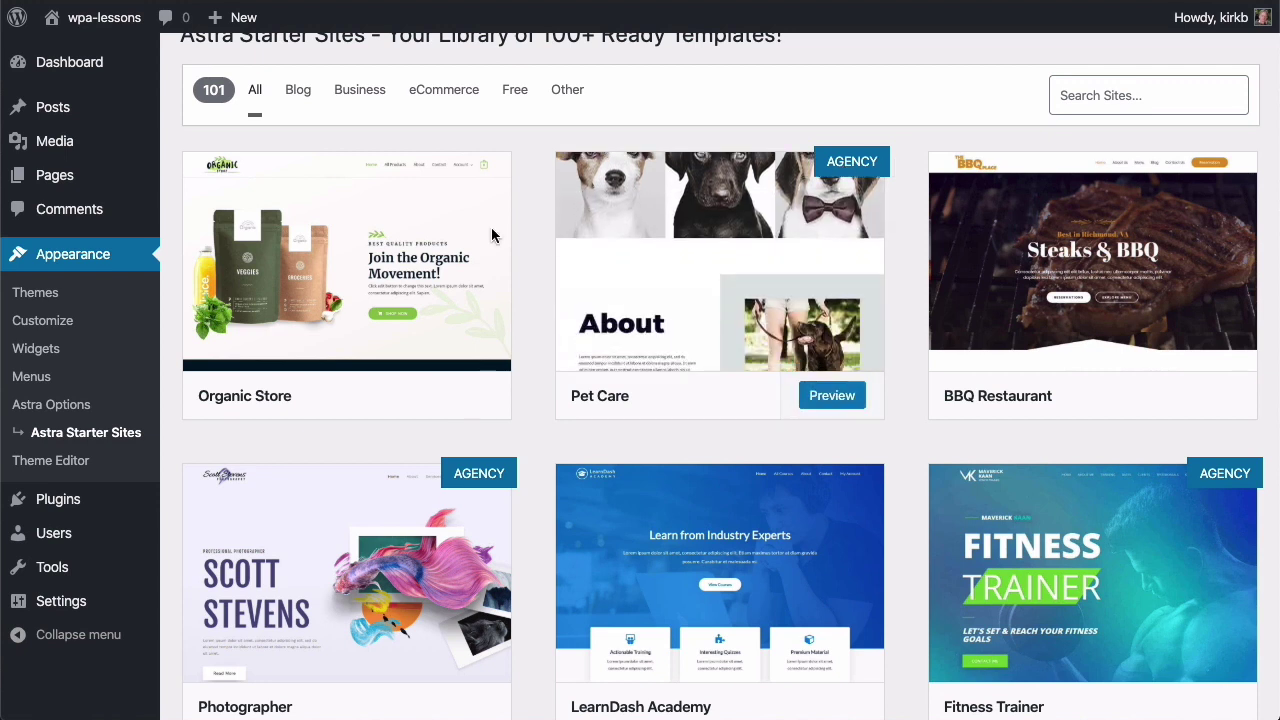
mouse_move(274, 240)
scroll(1050, 250, "down", 2)
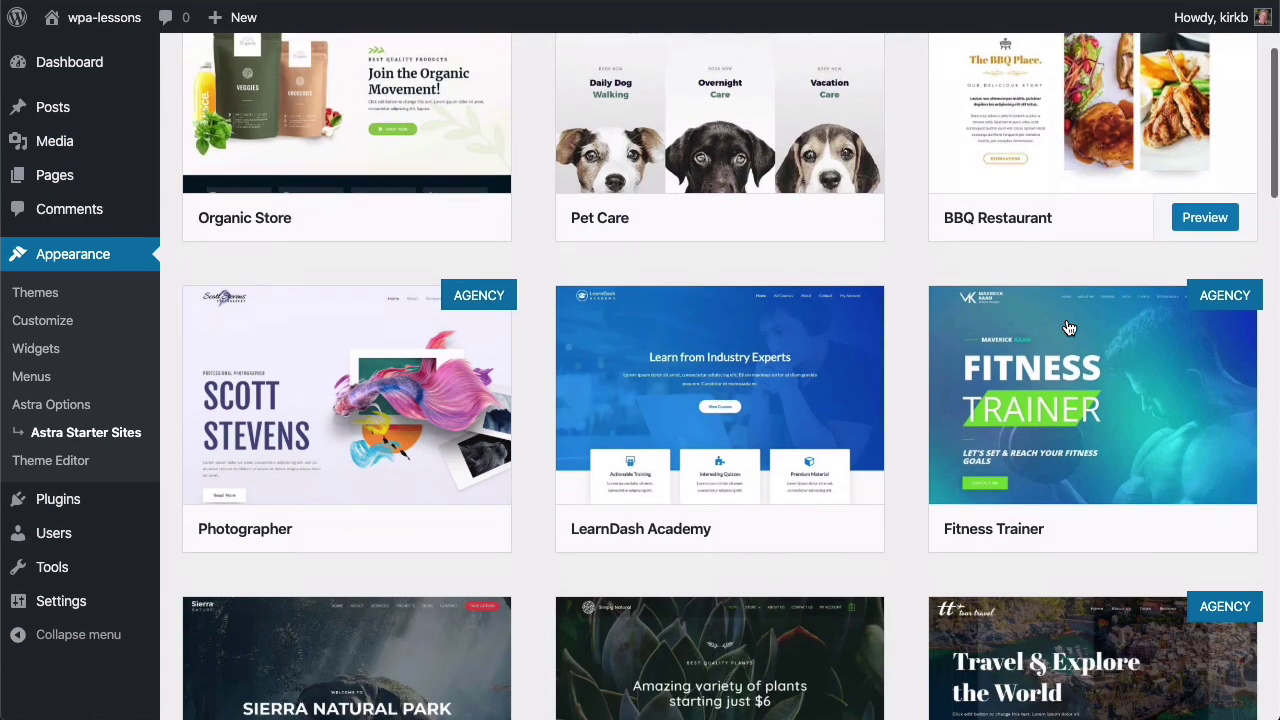
scroll(787, 342, "down", 5)
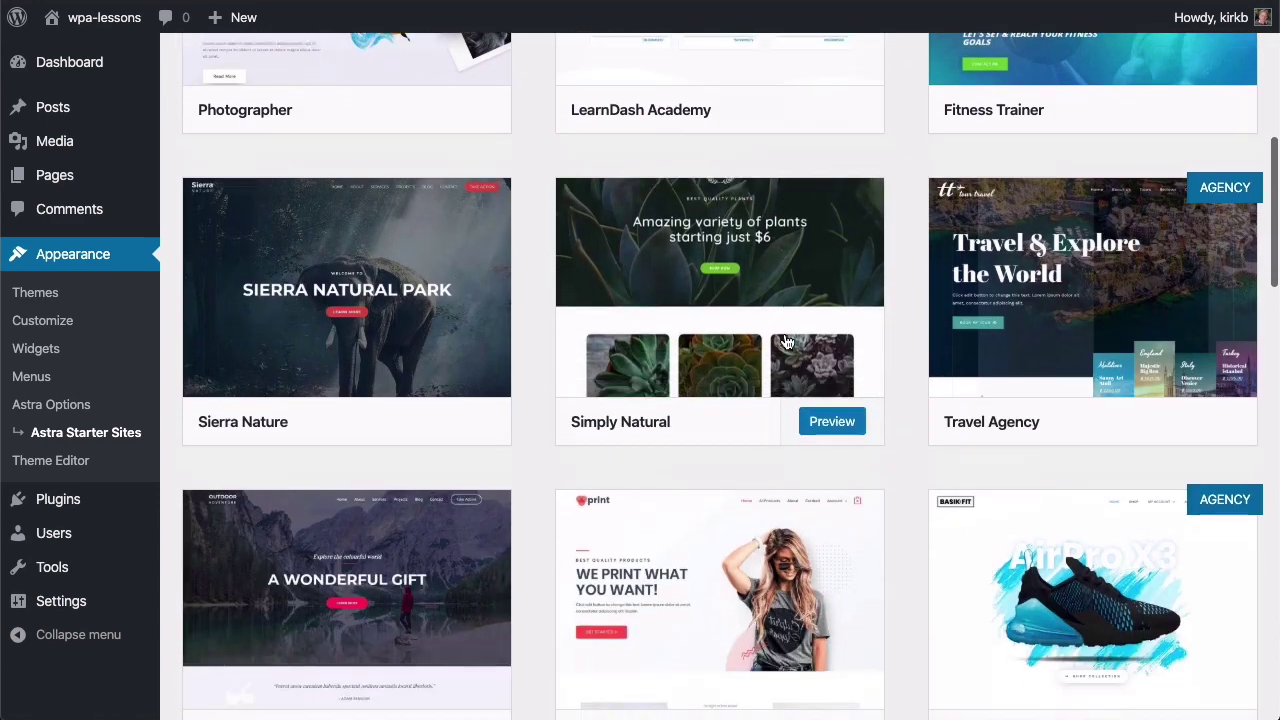
scroll(548, 366, "down", 5)
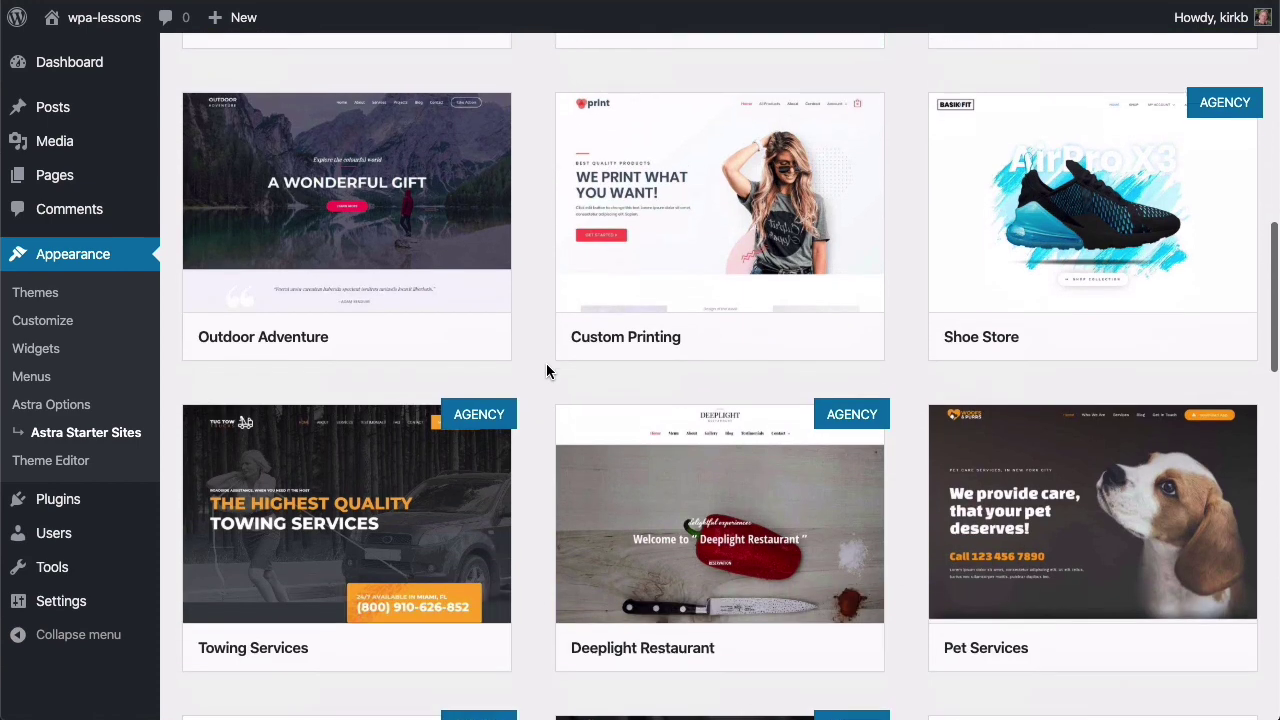
scroll(546, 372, "down", 1)
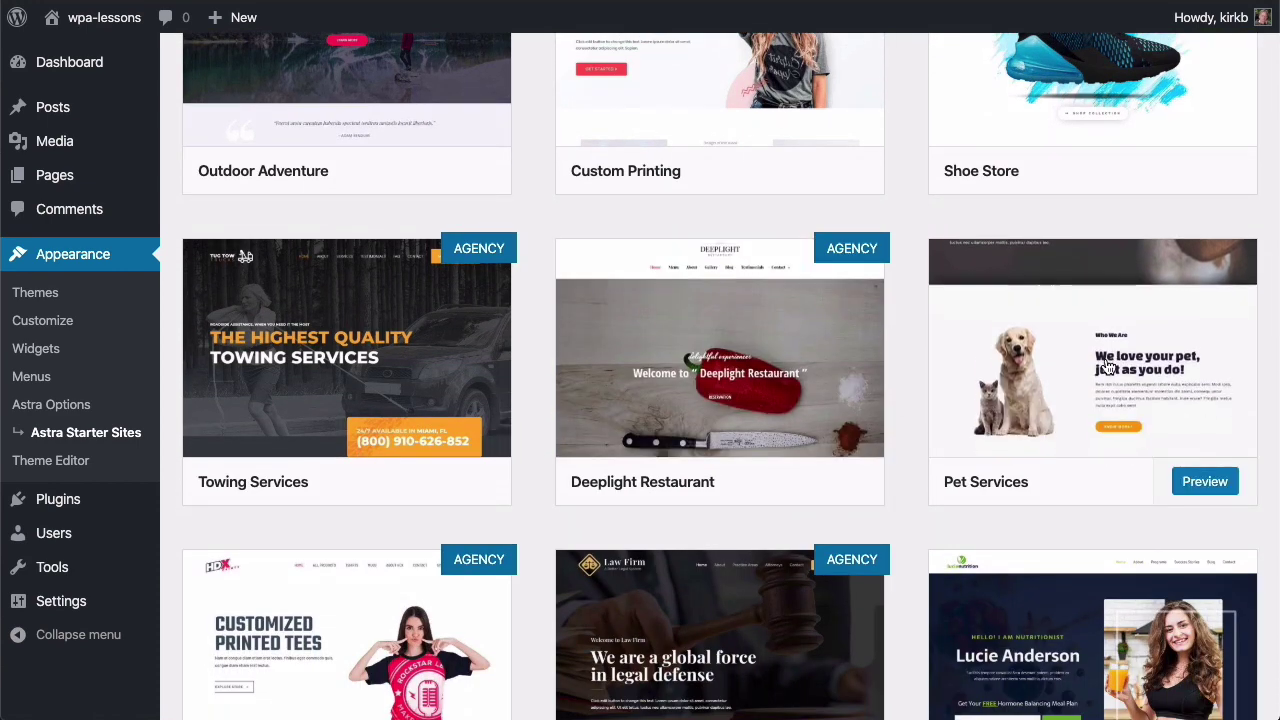
scroll(723, 277, "down", 1)
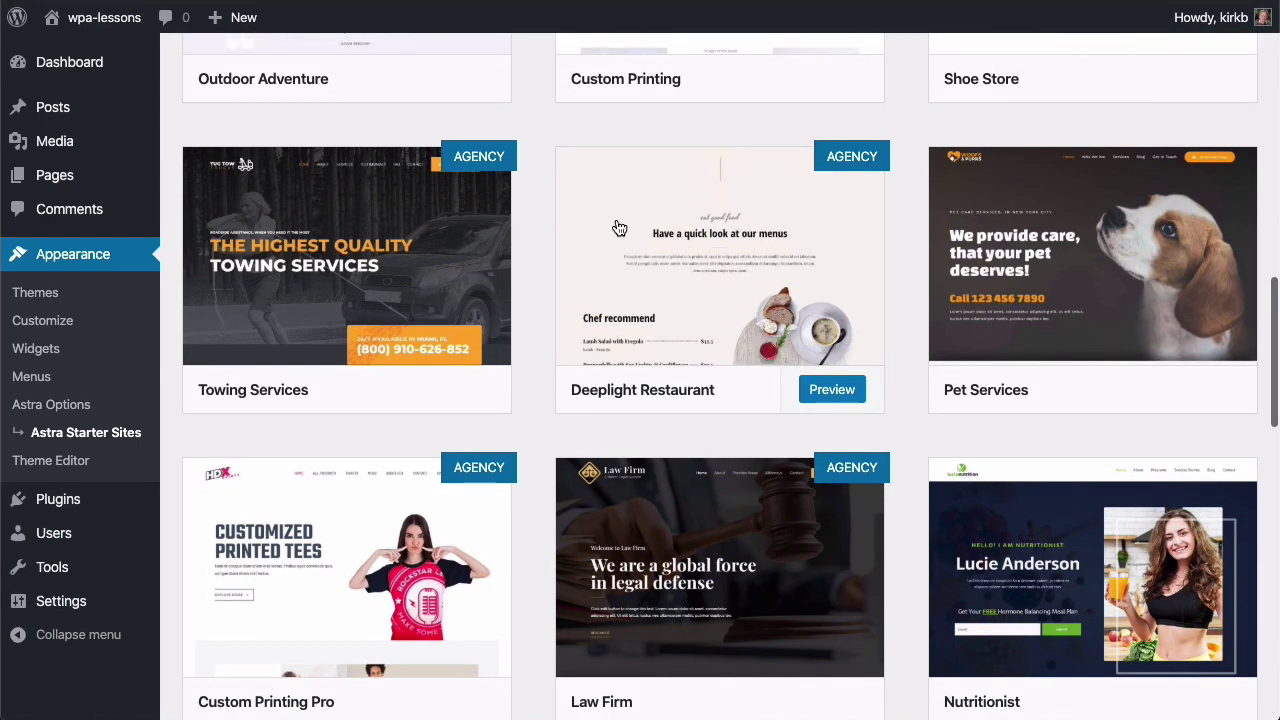
scroll(619, 229, "up", 1)
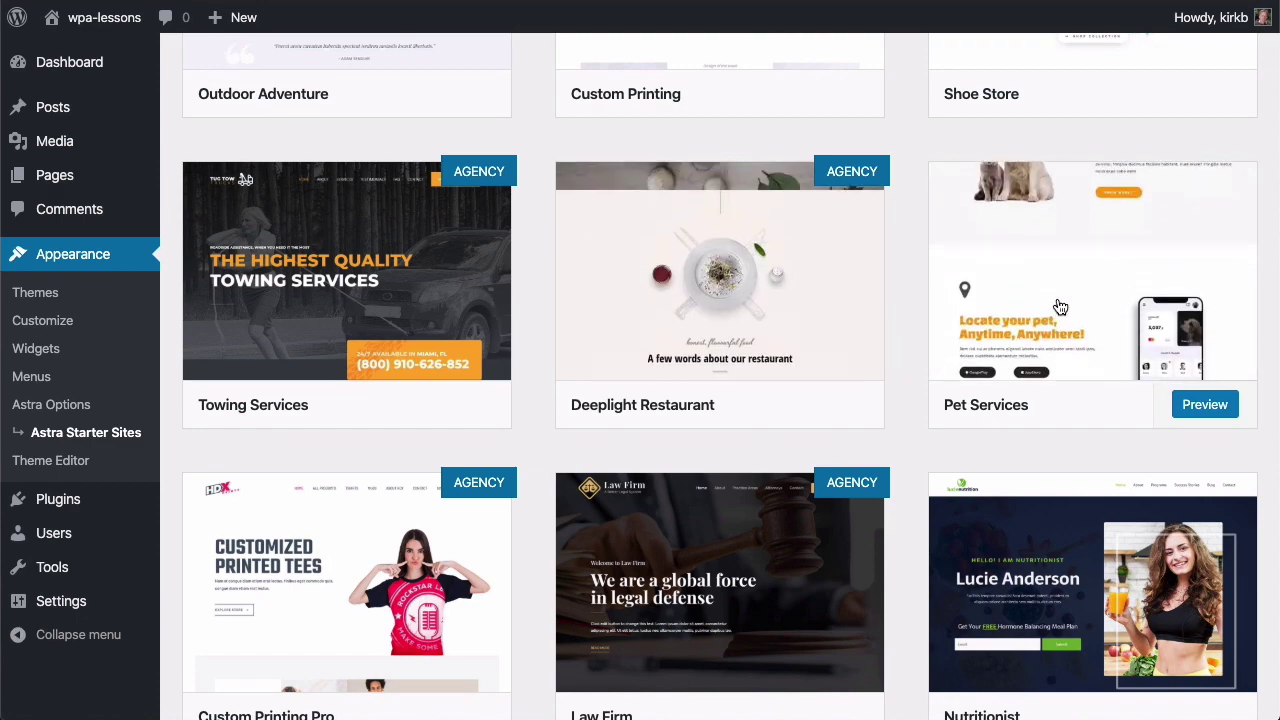
scroll(800, 368, "down", 5)
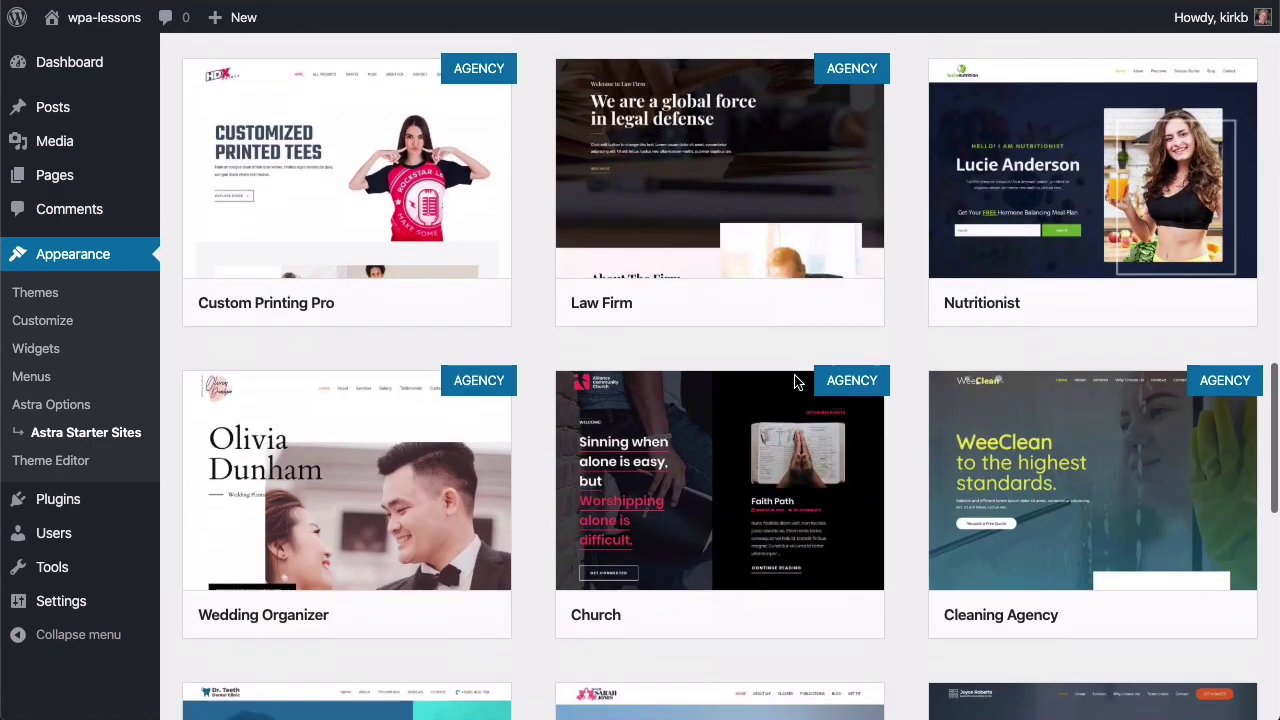
scroll(797, 382, "down", 6)
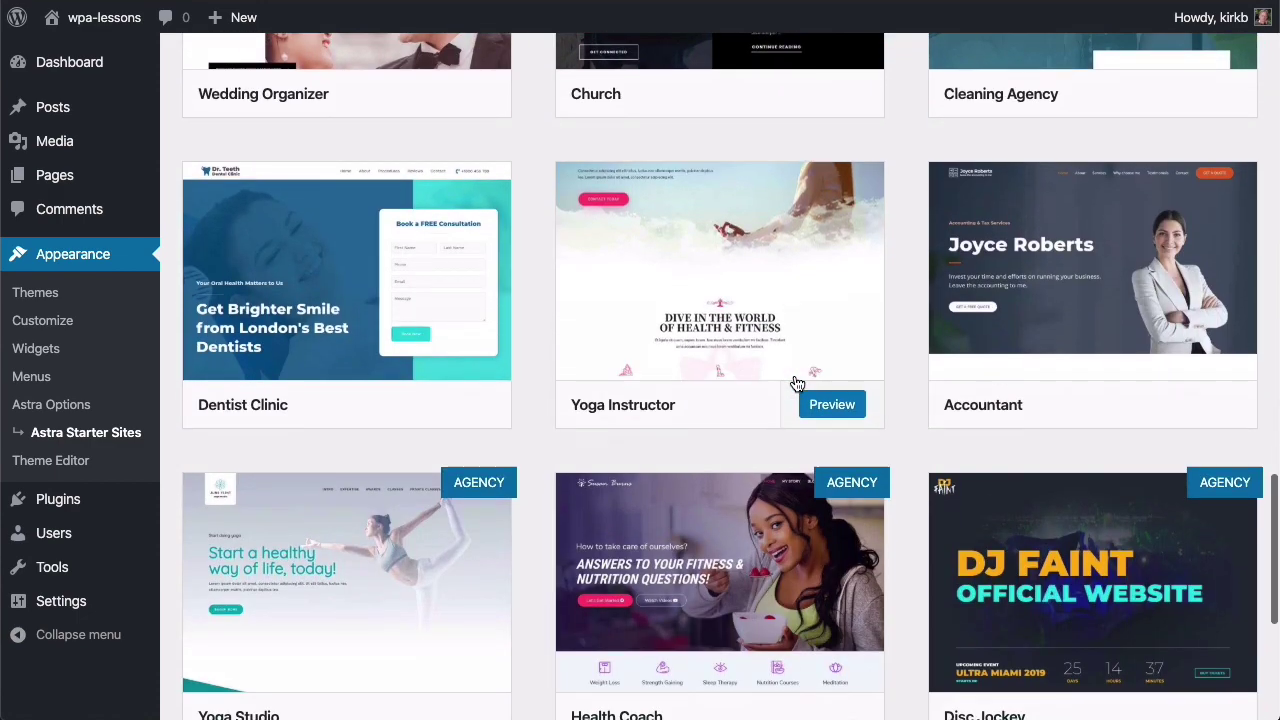
scroll(797, 382, "down", 5)
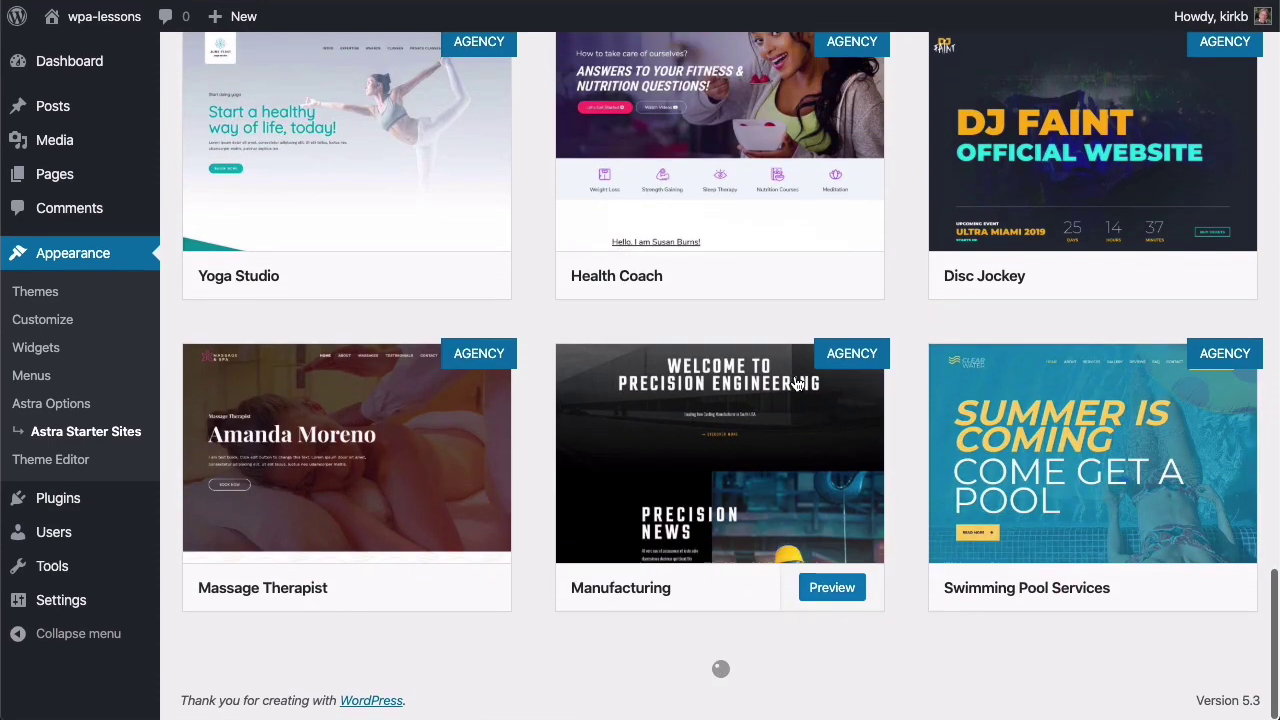
scroll(797, 383, "down", 5)
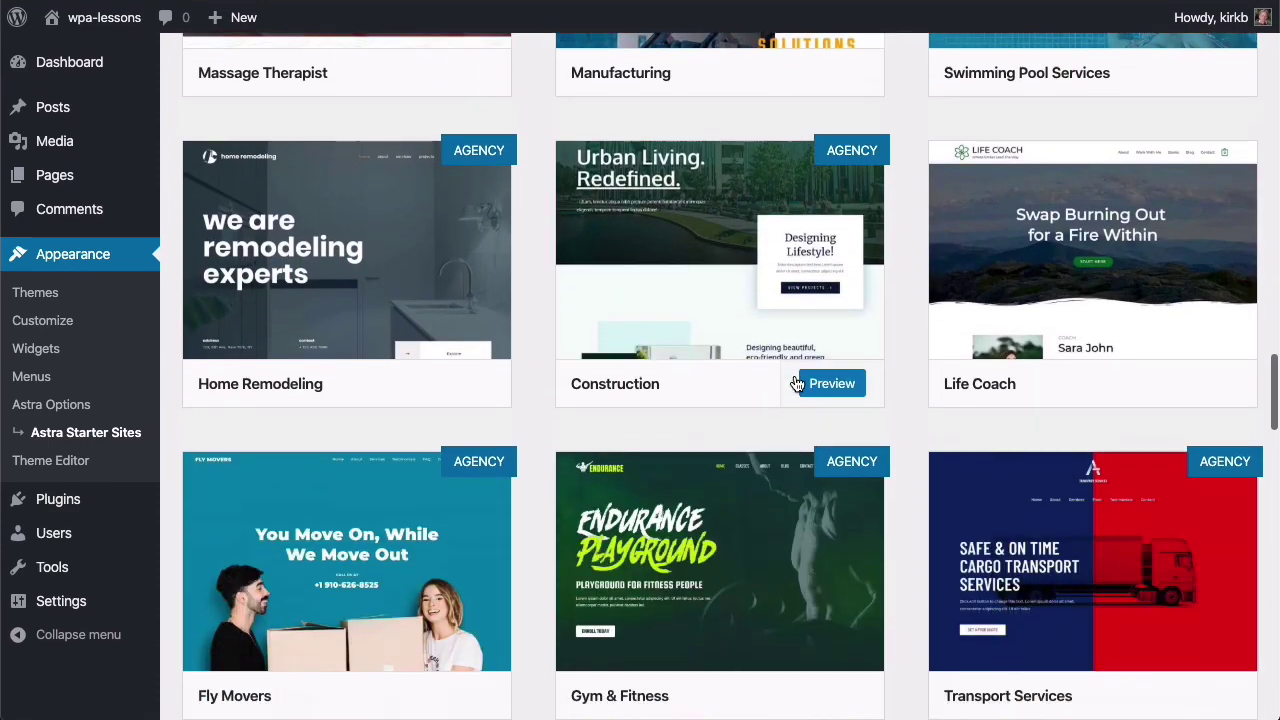
scroll(797, 383, "down", 10)
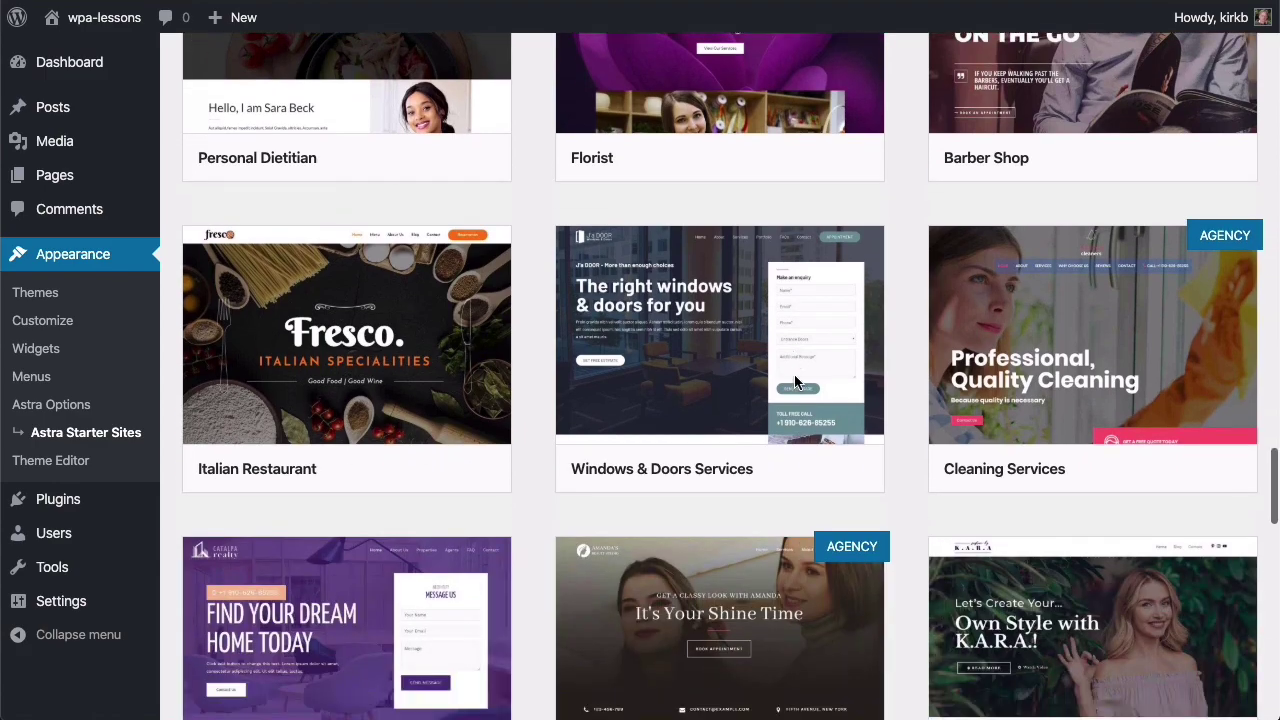
scroll(797, 382, "down", 7)
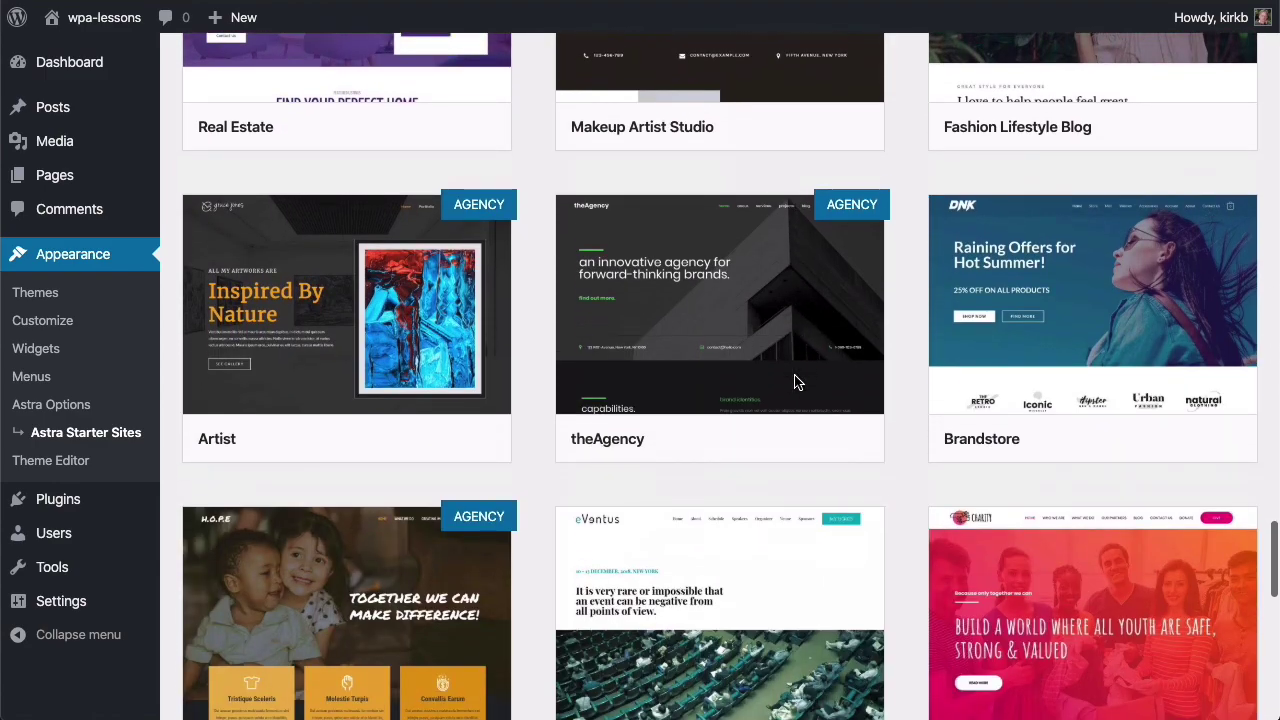
scroll(797, 383, "down", 5)
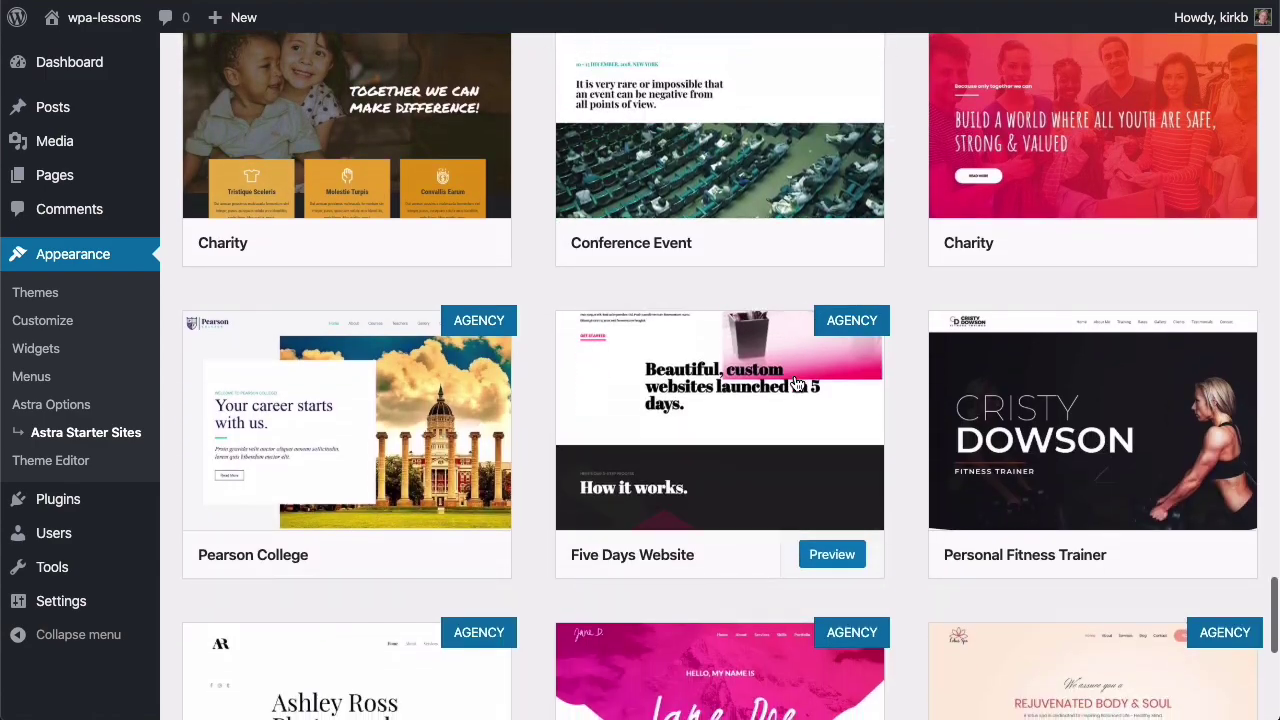
scroll(797, 383, "up", 20)
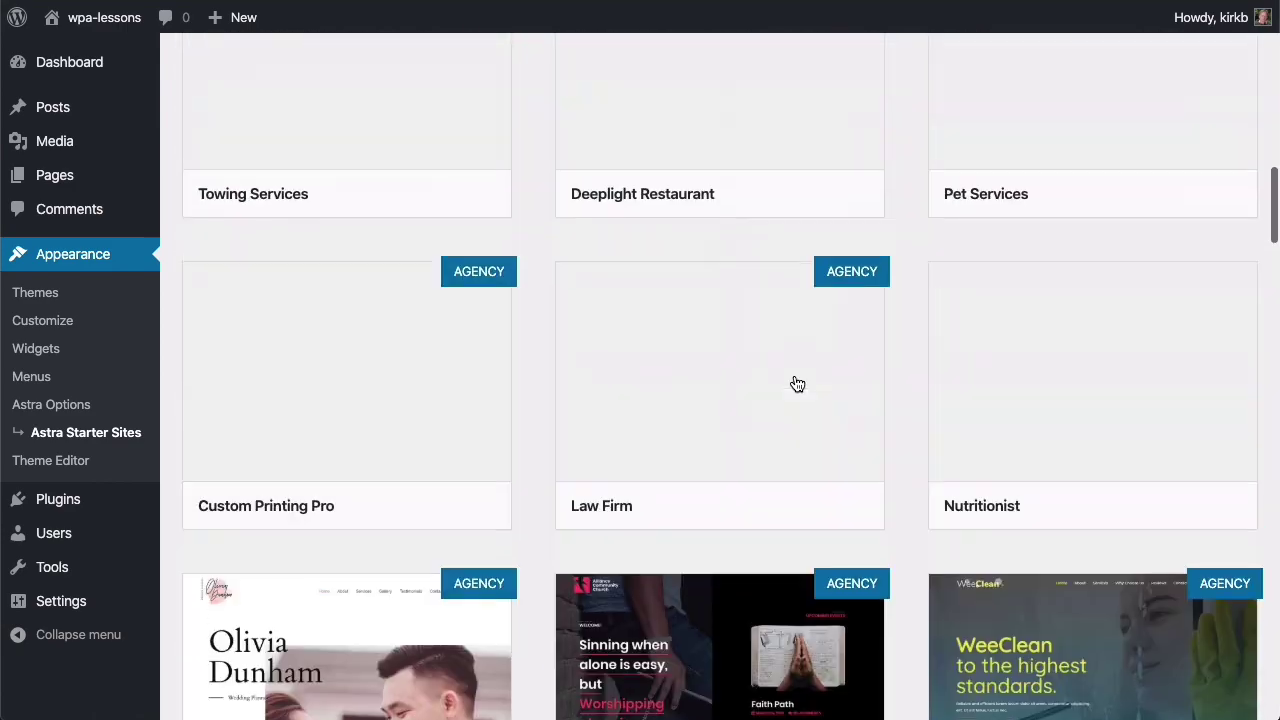
Open the preview of the Organic Store starter template
scroll(797, 383, "up", 20)
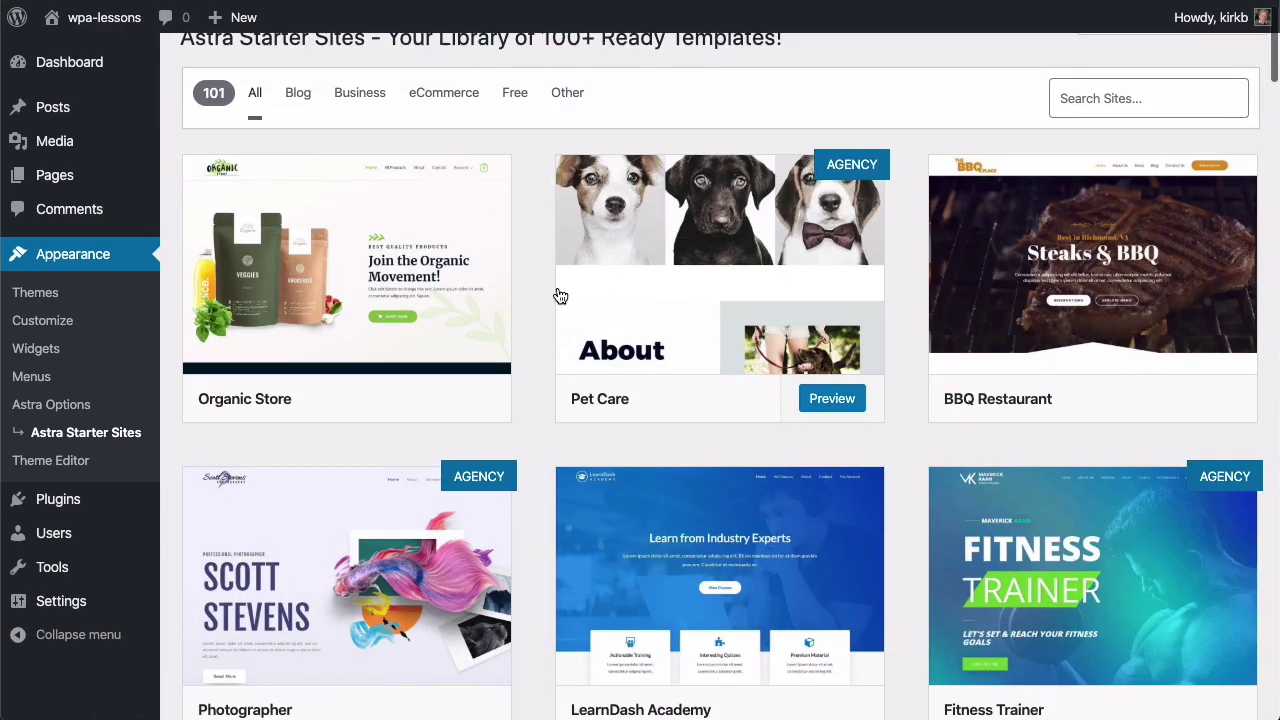
mouse_move(423, 300)
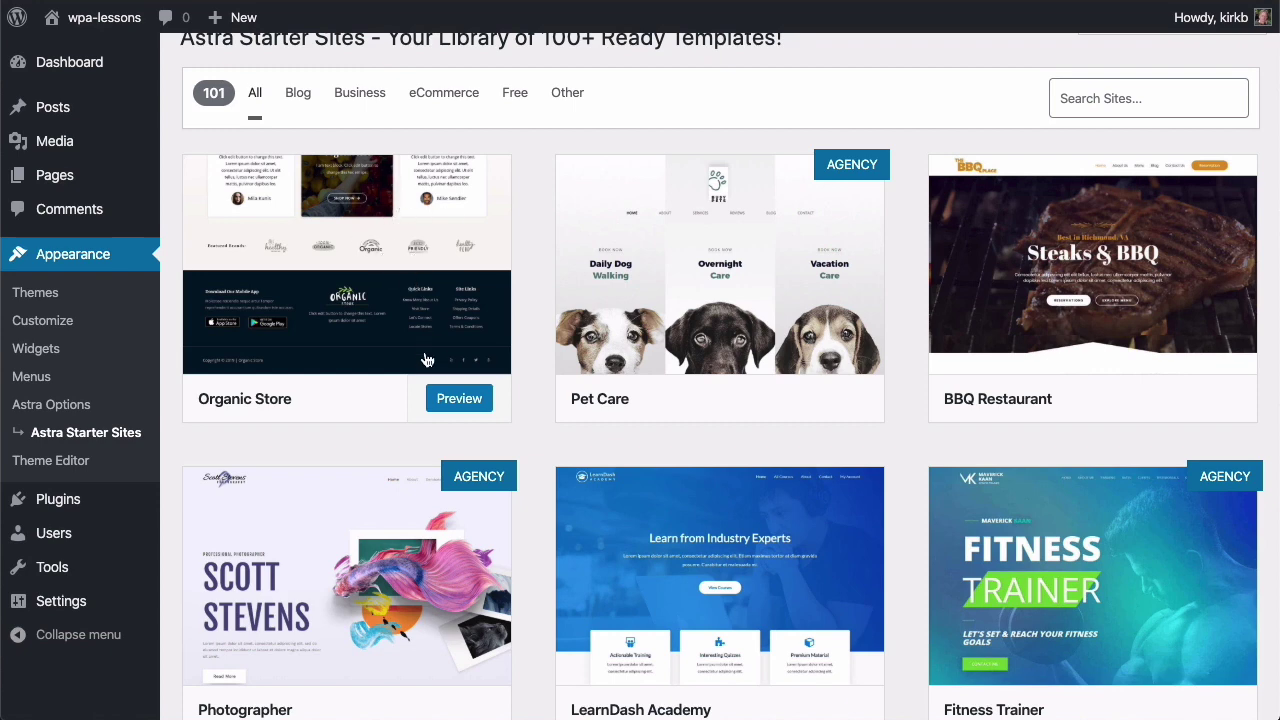
left_click(459, 402)
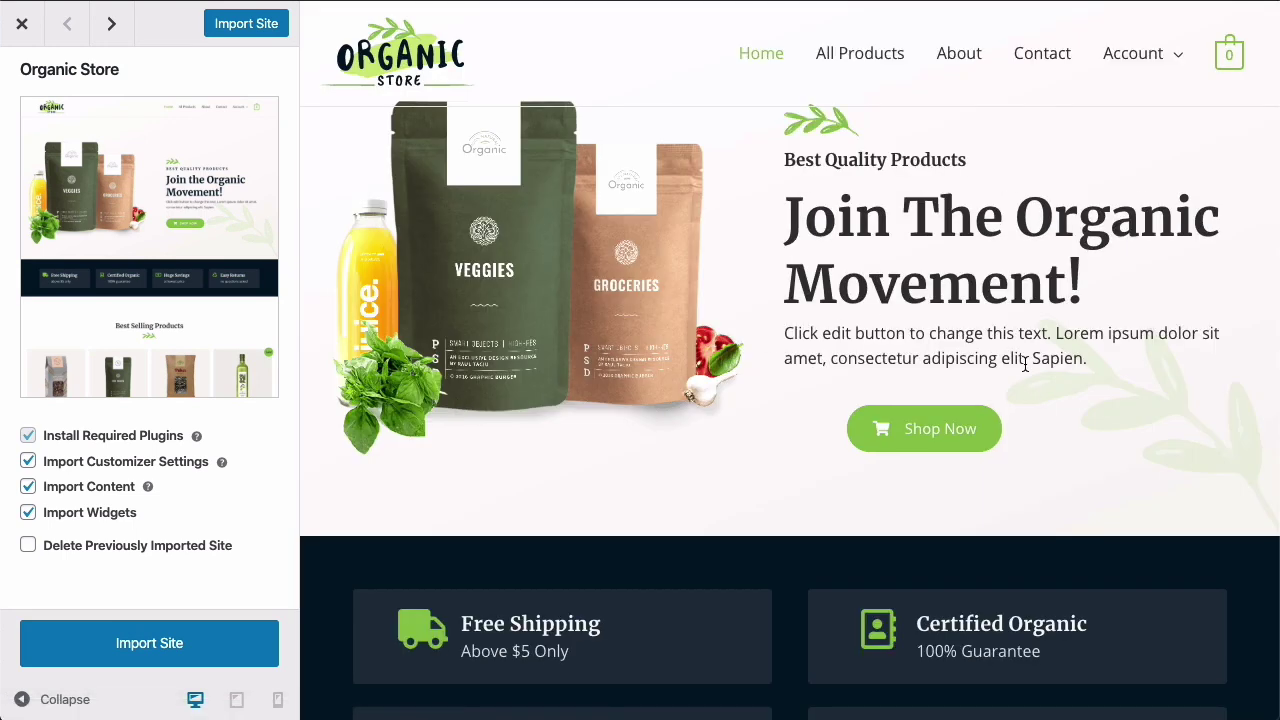
Examine the Organic Store demo home page, including its hero, product listings, category blocks and discount banner
scroll(1024, 402, "down", 2)
scroll(1024, 396, "down", 3)
scroll(1028, 400, "up", 6)
scroll(764, 317, "down", 10)
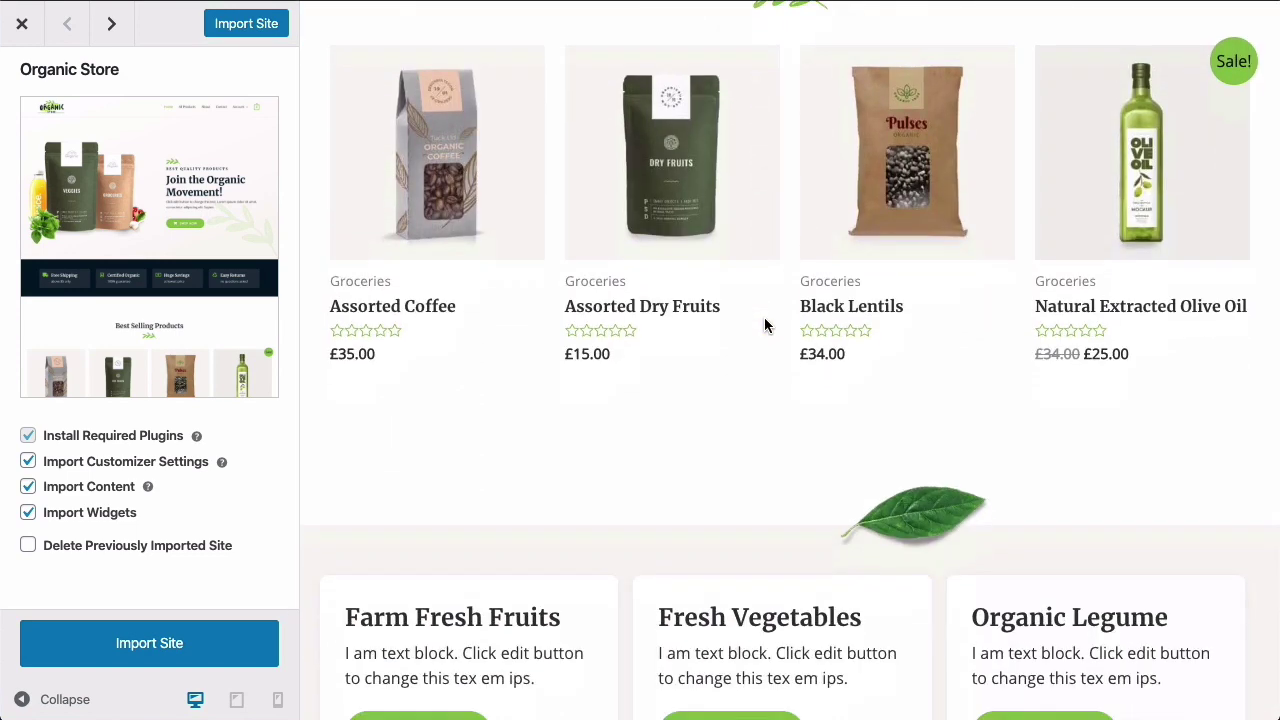
scroll(764, 317, "down", 10)
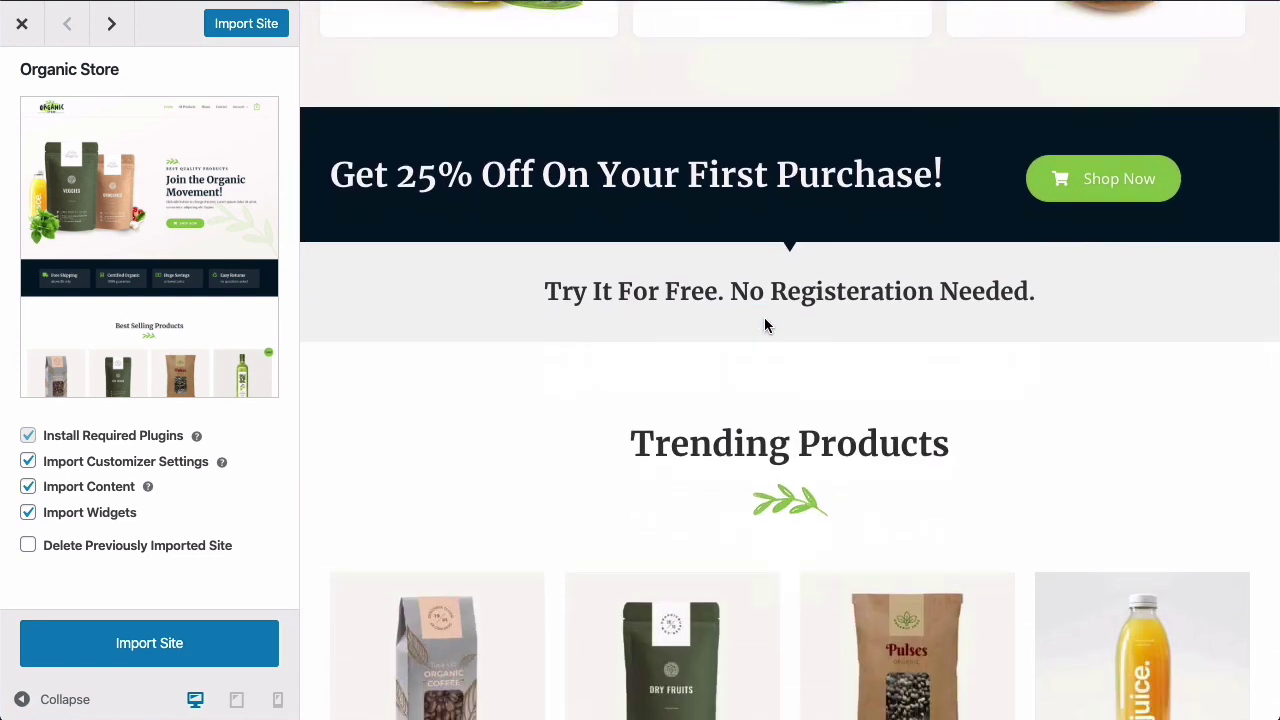
scroll(764, 317, "up", 2)
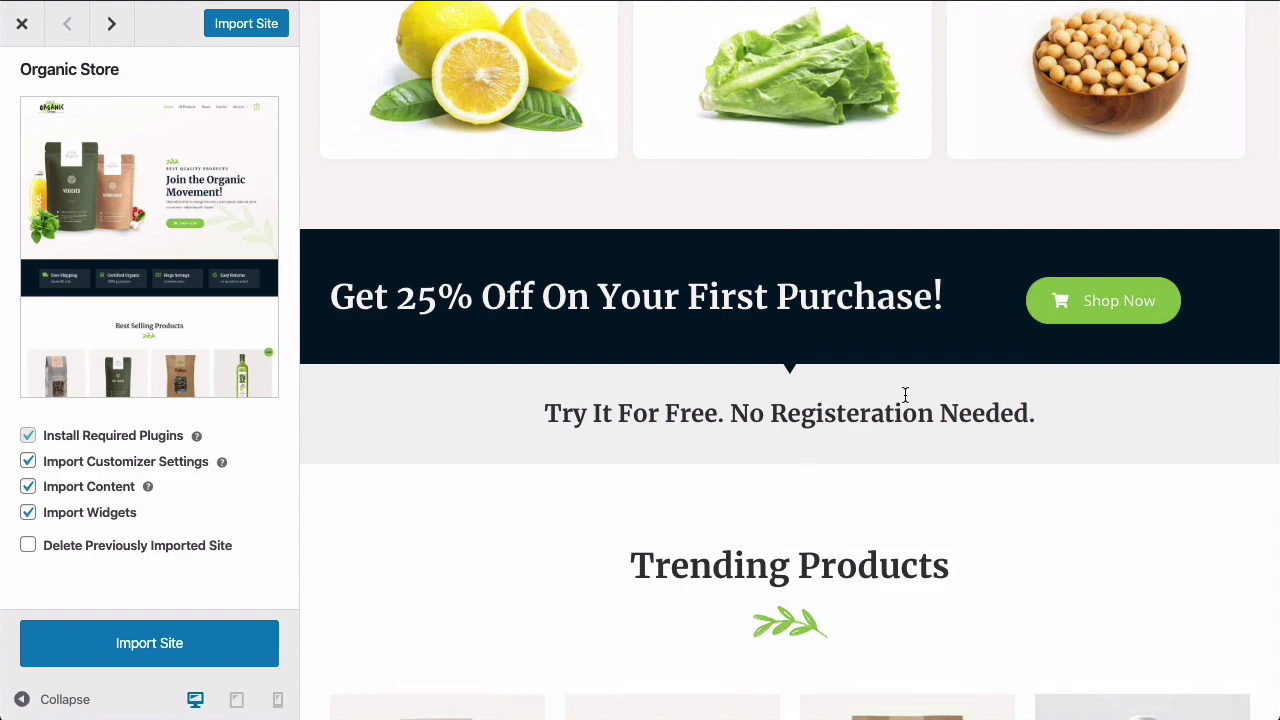
scroll(907, 378, "down", 1)
scroll(907, 378, "up", 15)
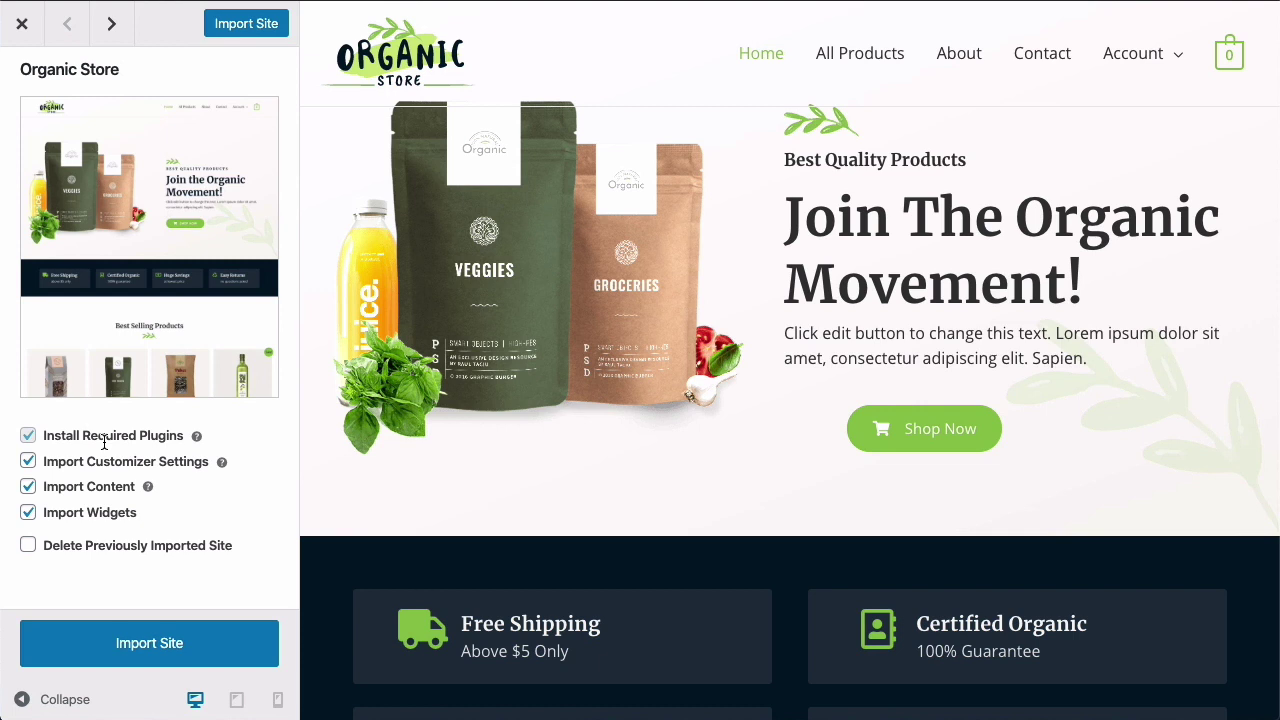
Review which plugins the Organic Store template requires and read the explanation of the Import Customizer Settings option
left_click(197, 438)
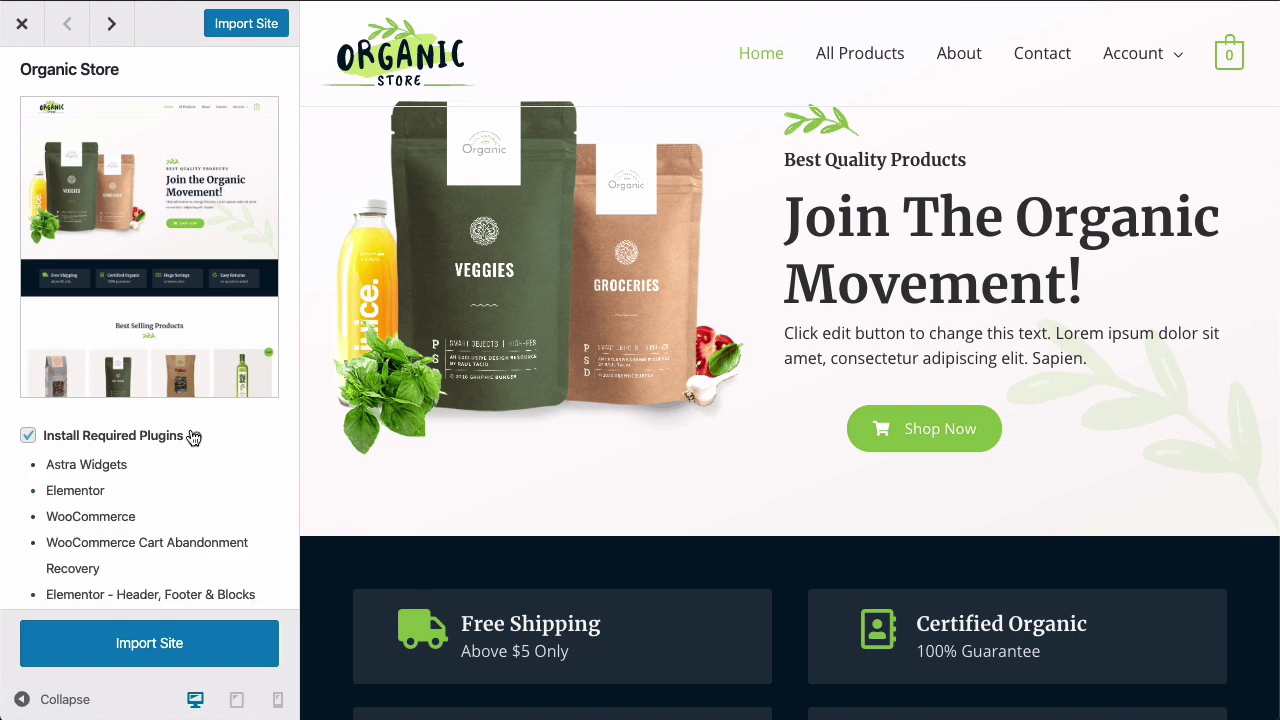
scroll(232, 453, "down", 2)
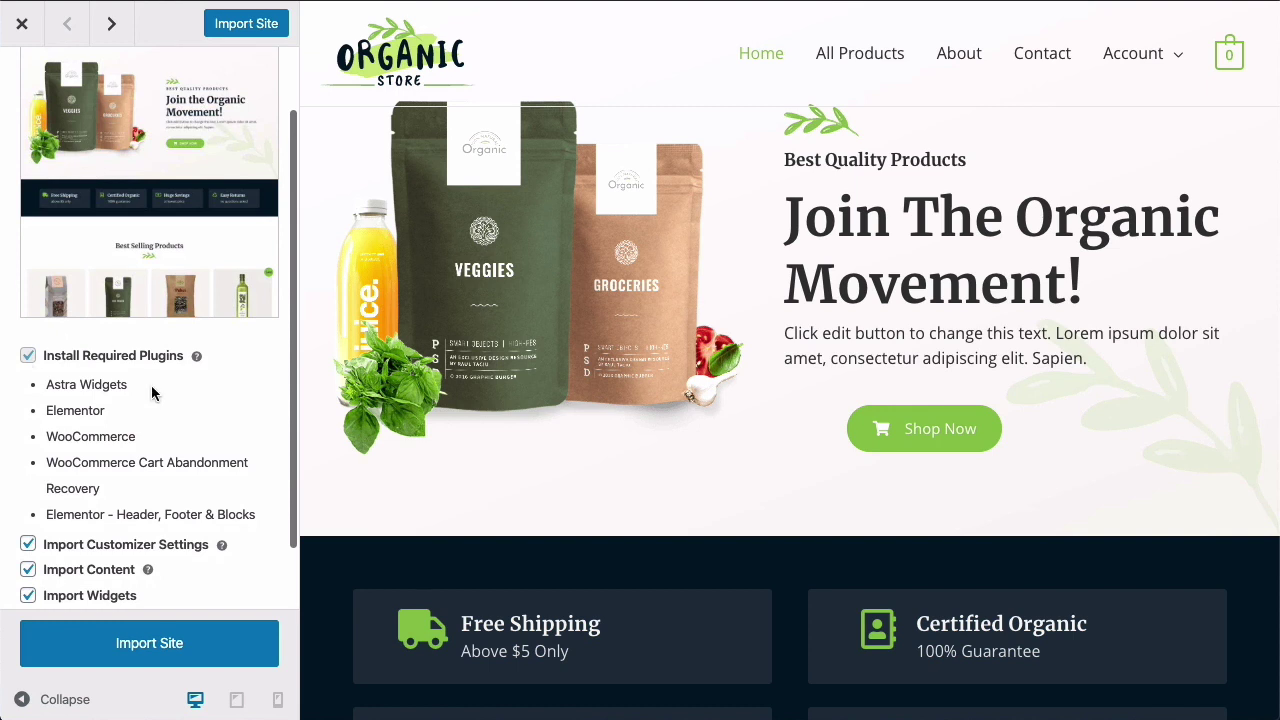
scroll(194, 386, "down", 1)
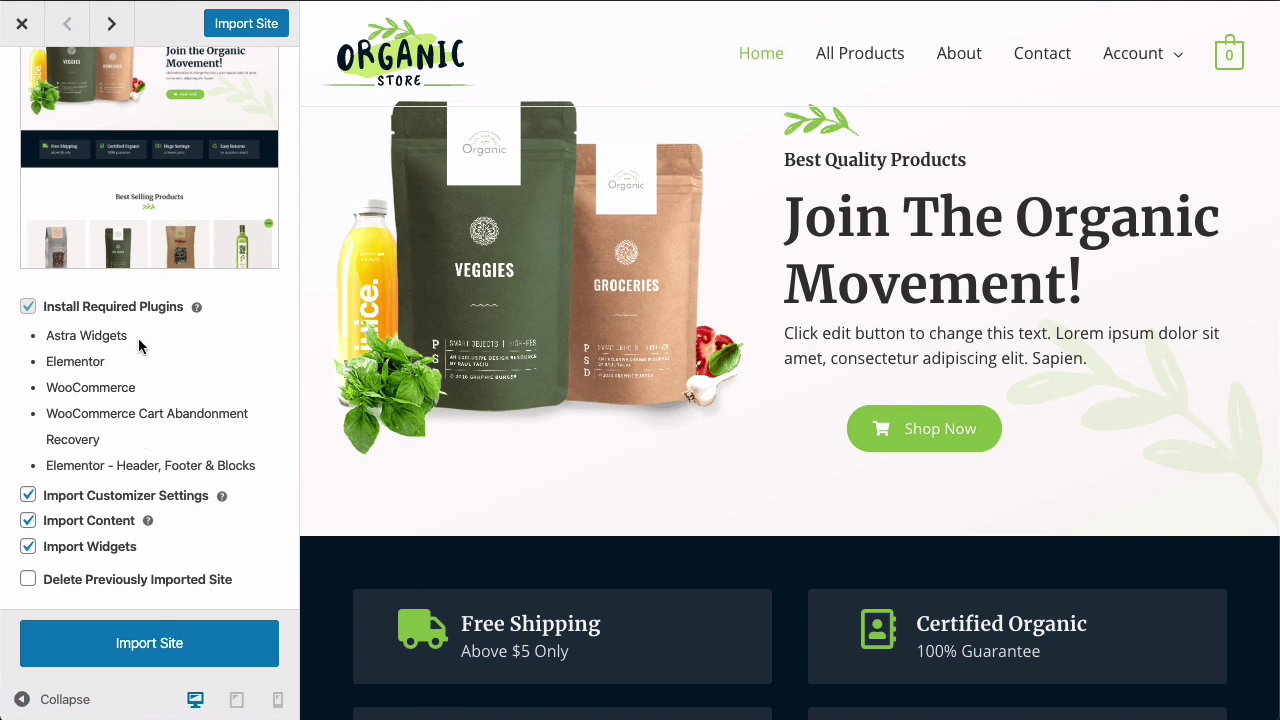
left_click(197, 312)
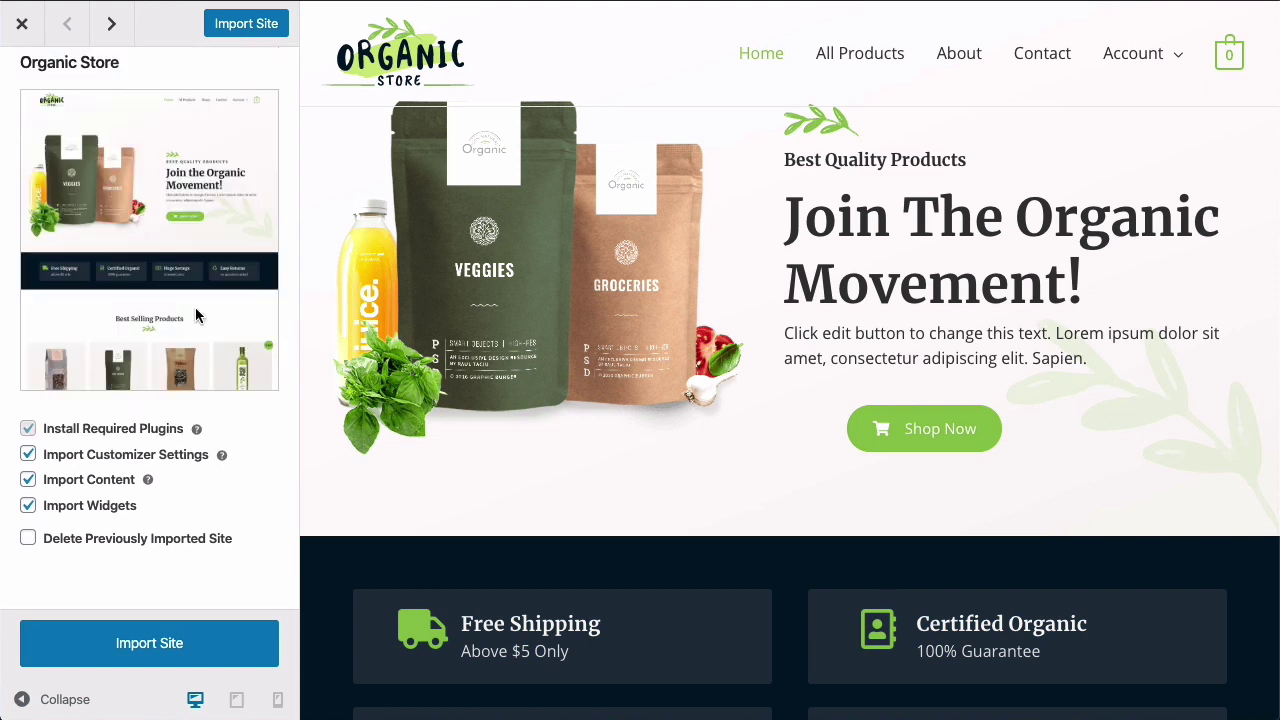
left_click(219, 457)
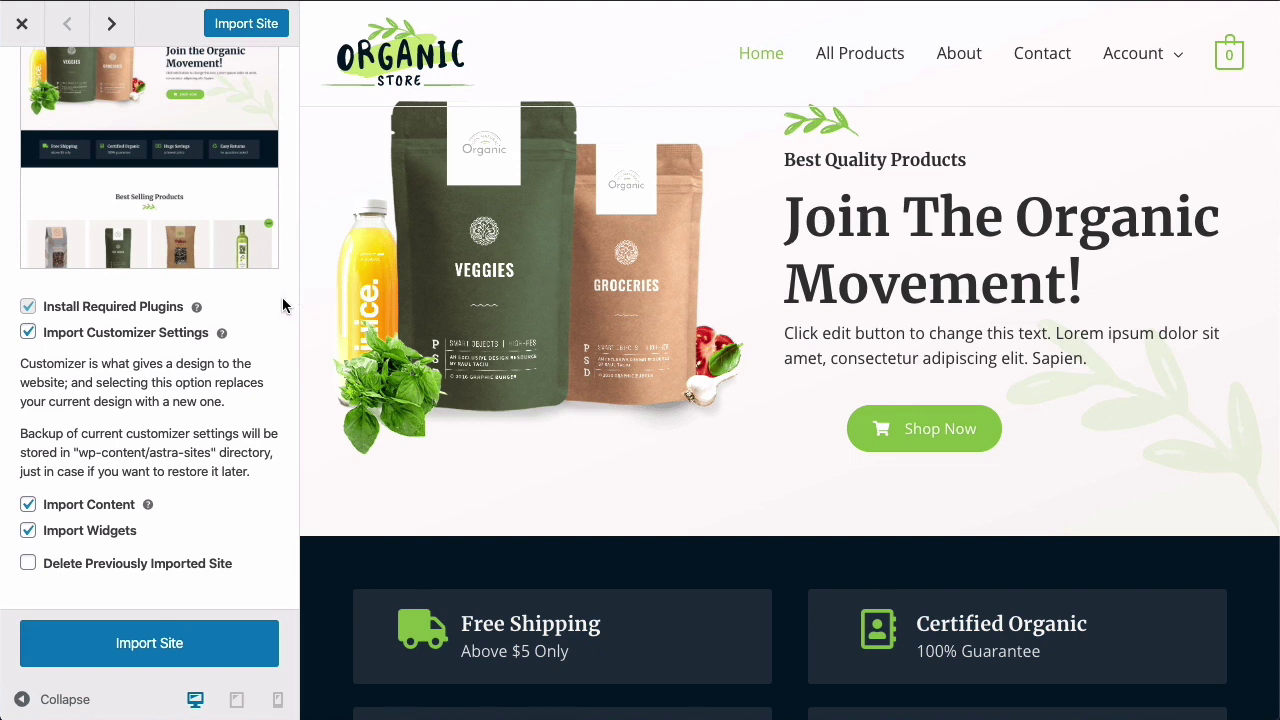
left_click(195, 335)
scroll(200, 432, "down", 1)
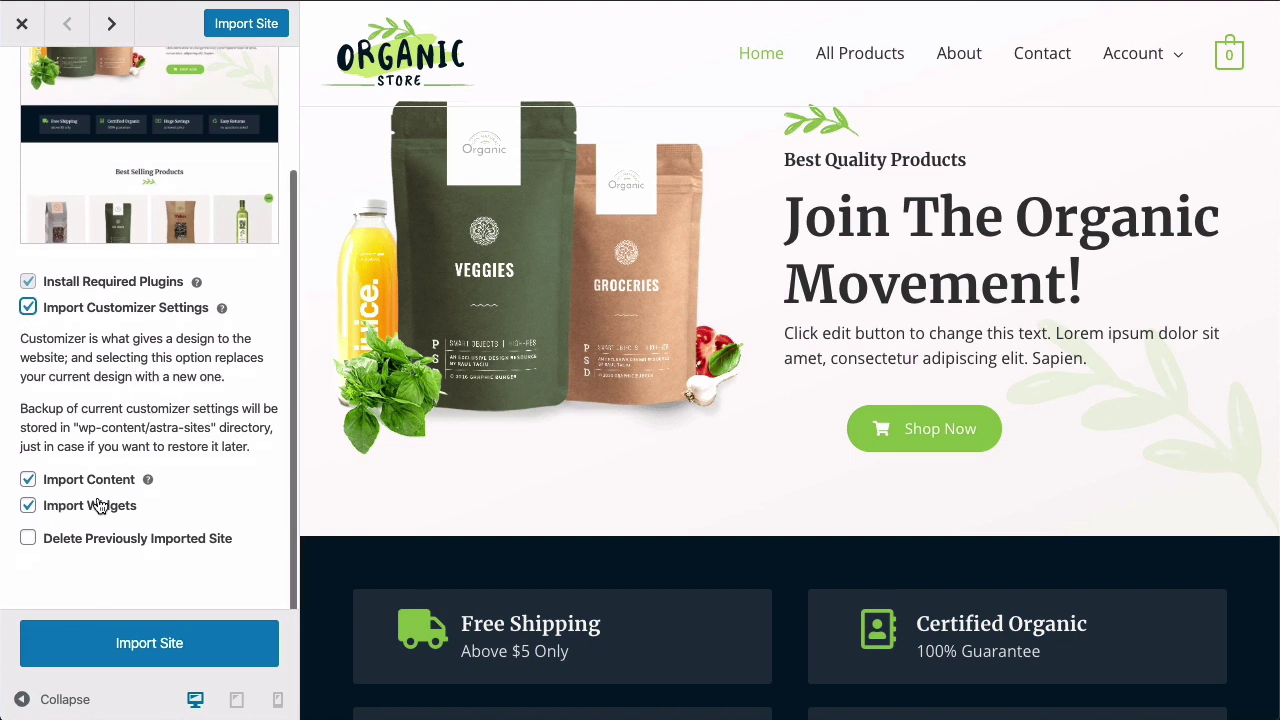
left_click(152, 317)
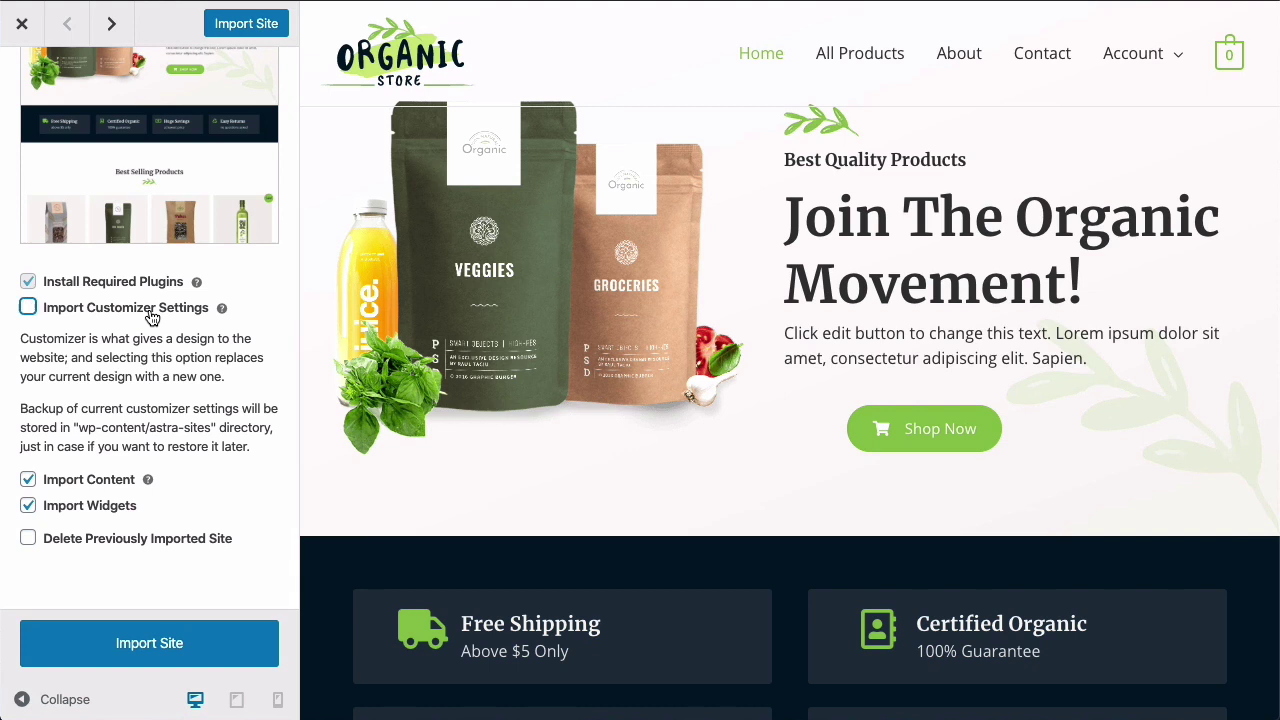
left_click(75, 316)
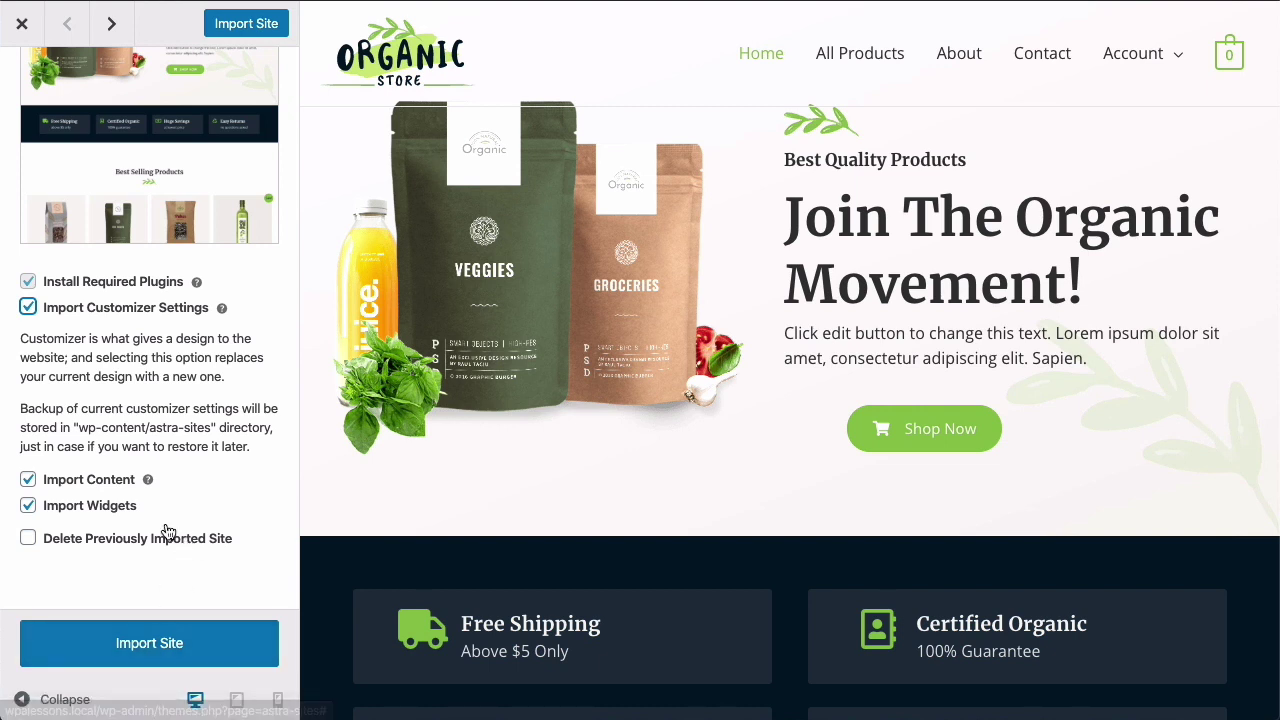
left_click(119, 312)
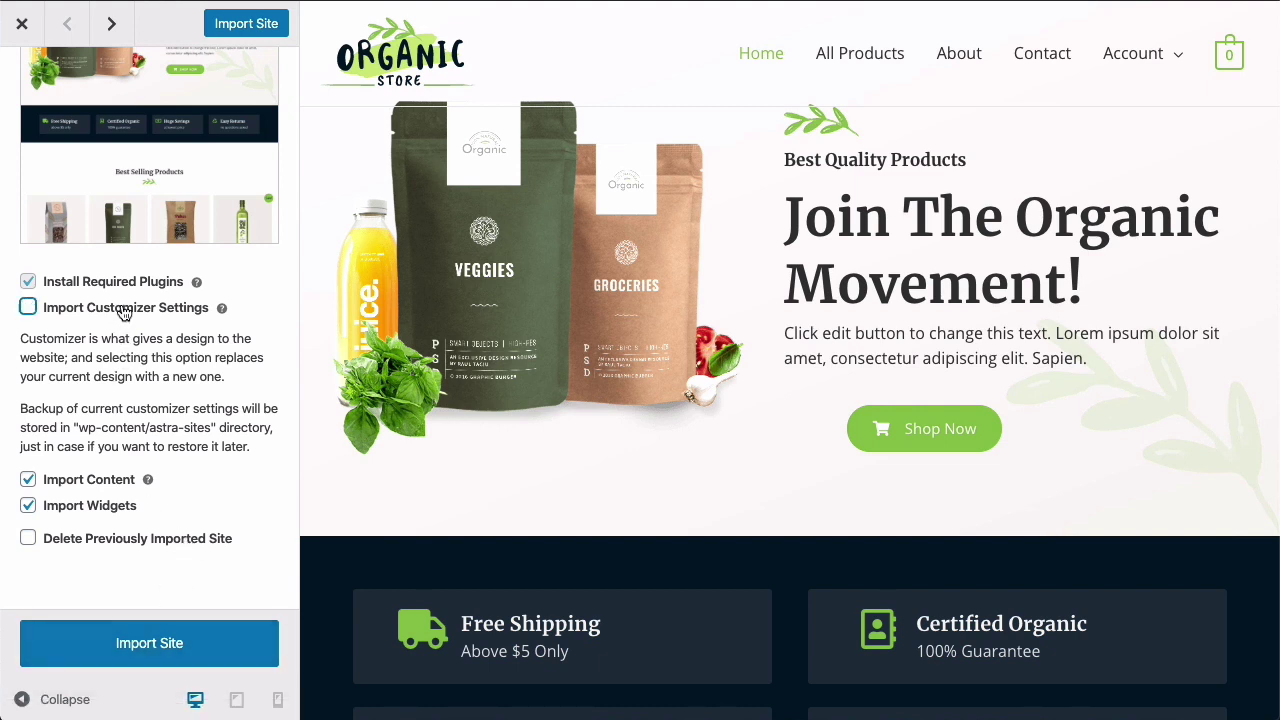
double_click(119, 312)
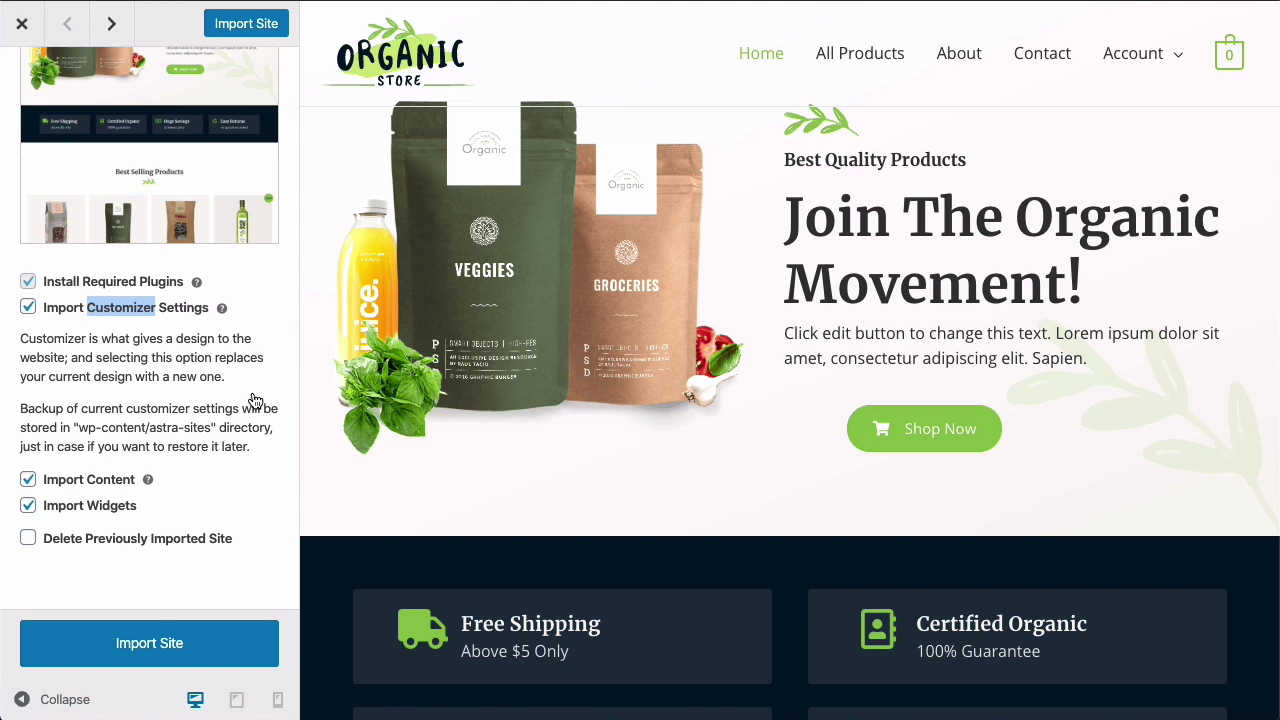
Import the Organic Store site with required plugins, customizer settings, content and widgets included, and view the imported site
left_click(251, 591)
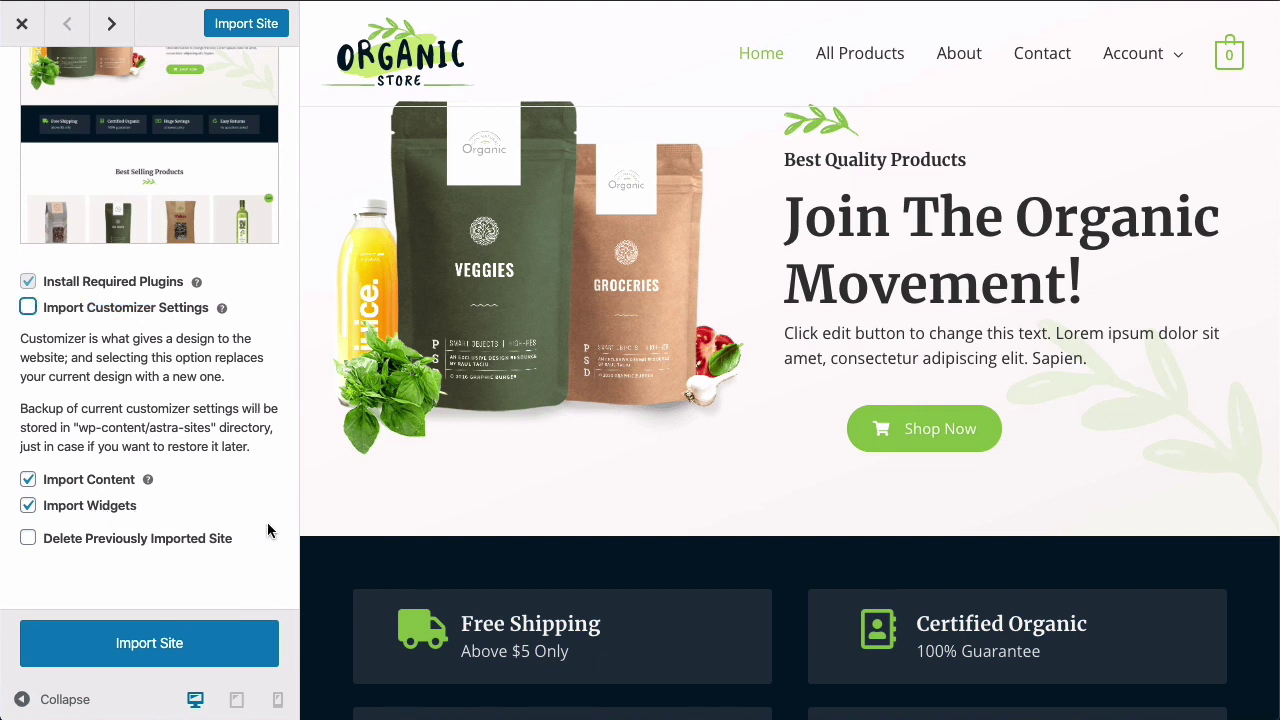
left_click(156, 643)
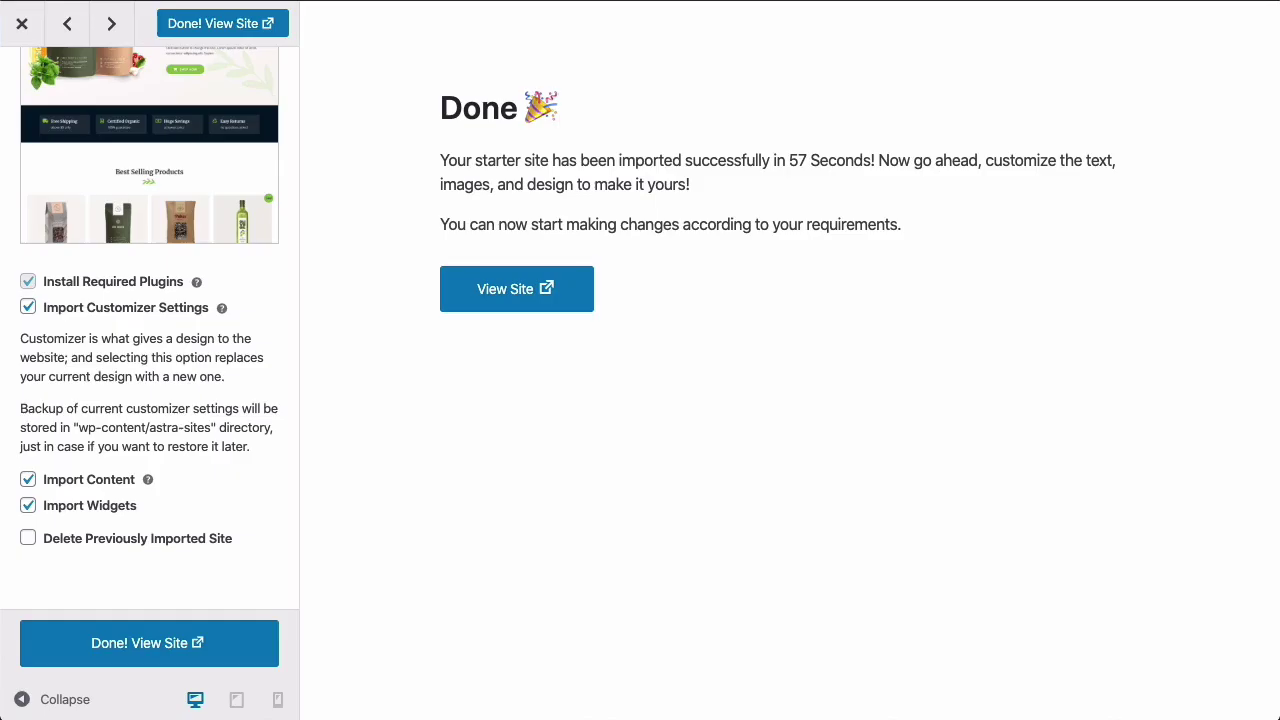
left_click(516, 289)
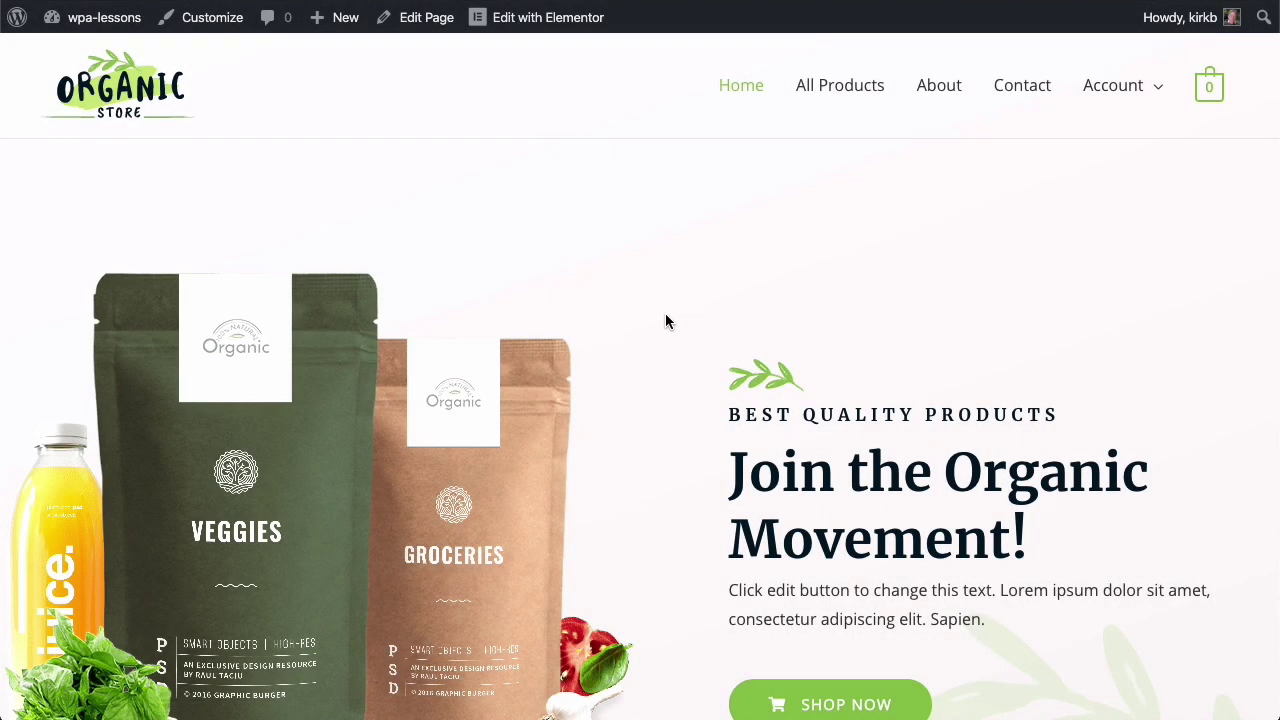
Examine the imported home page from the hero section through the best-selling products, category blocks and discount banner
scroll(665, 337, "down", 2)
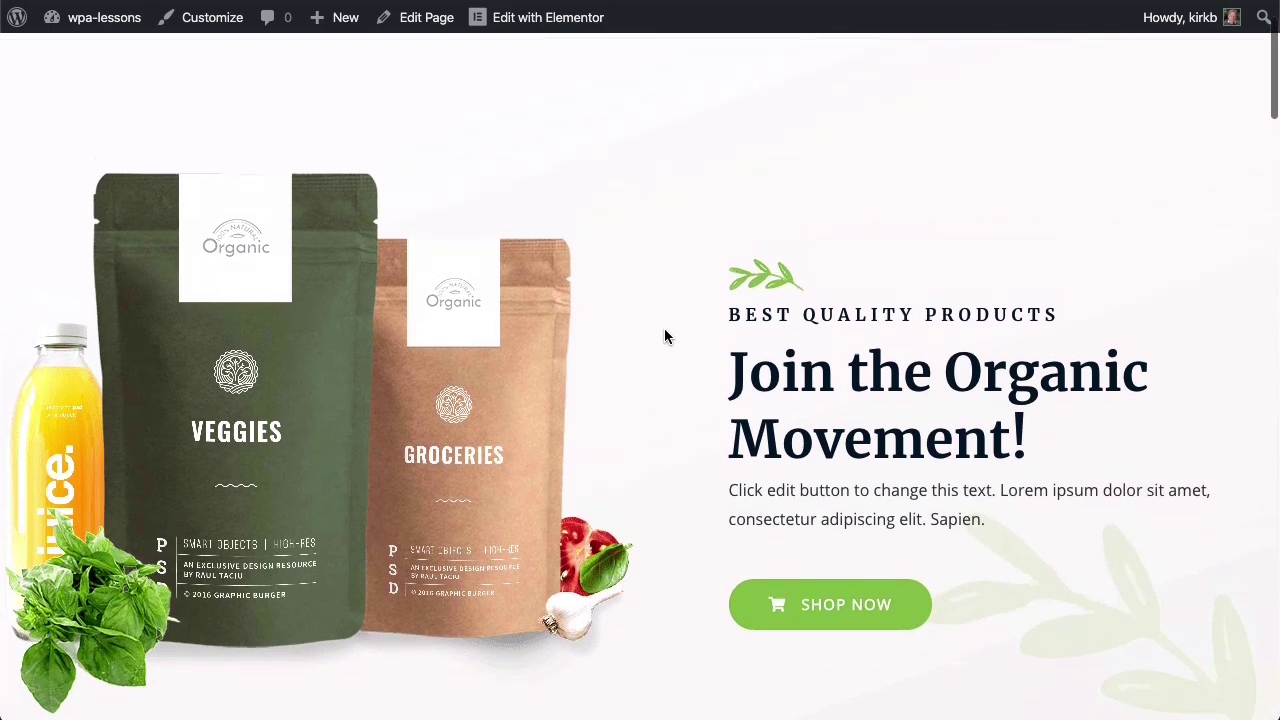
scroll(665, 337, "down", 3)
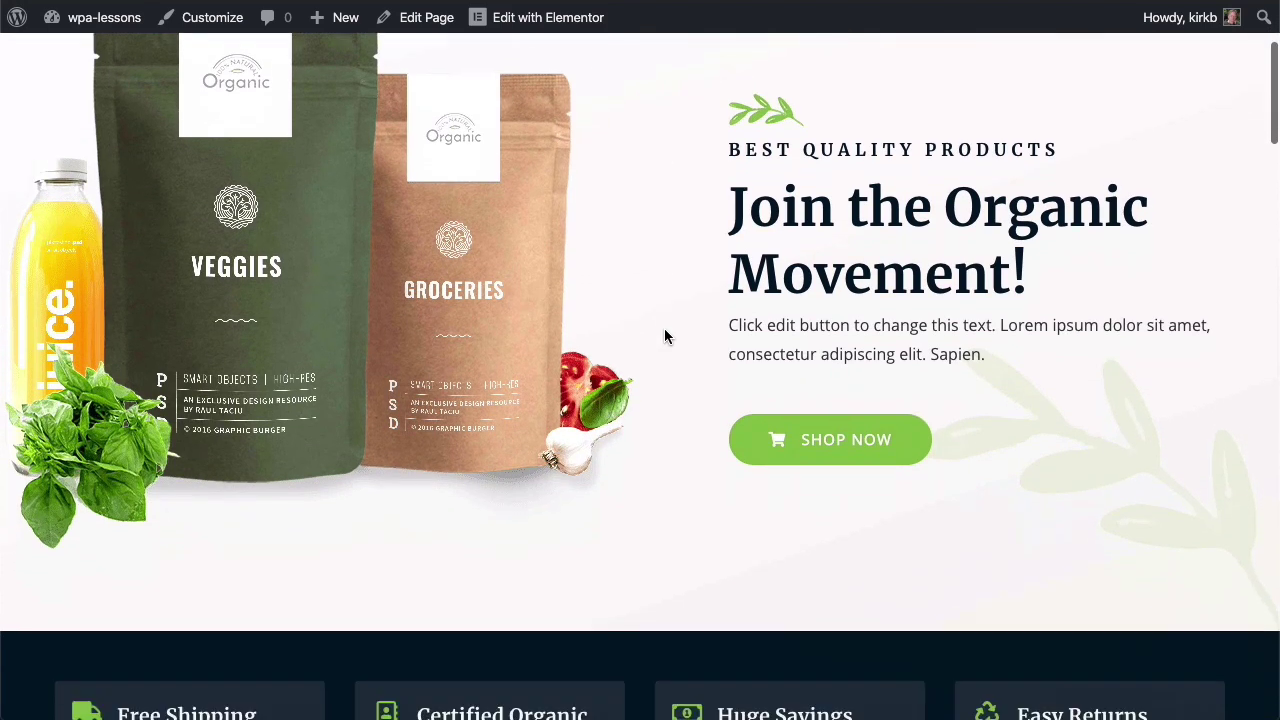
scroll(664, 337, "down", 5)
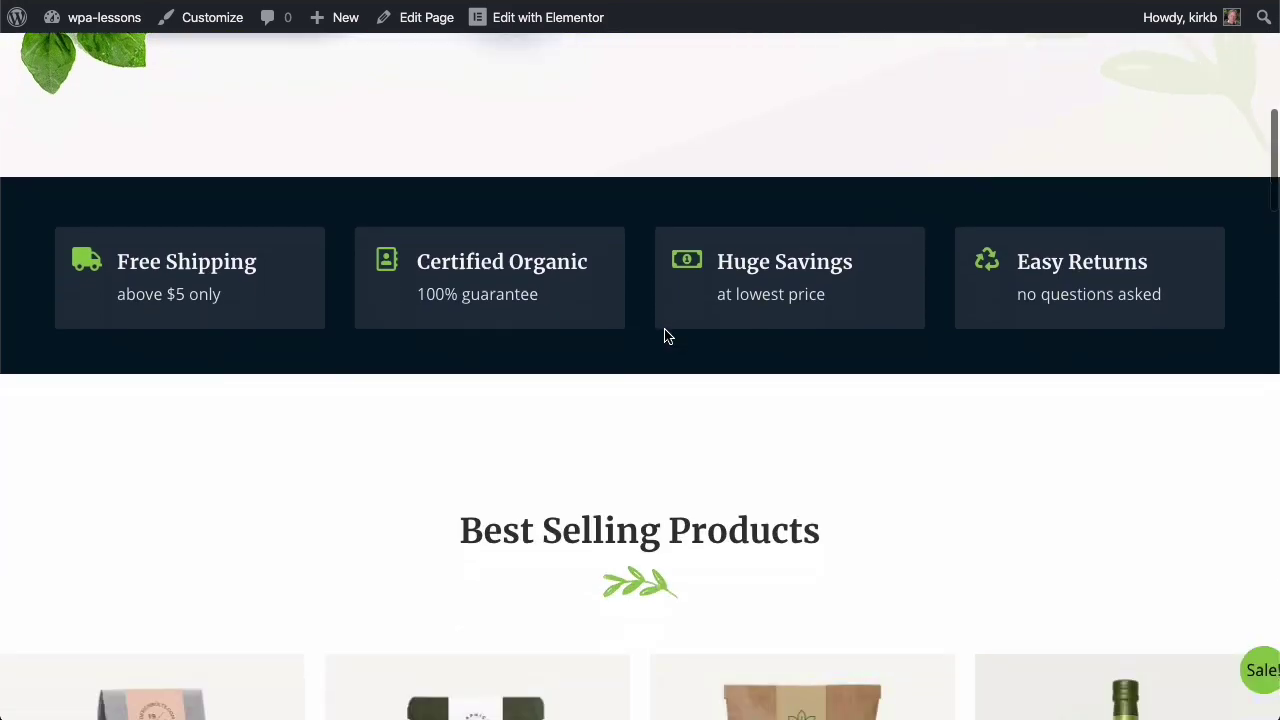
scroll(665, 330, "down", 3)
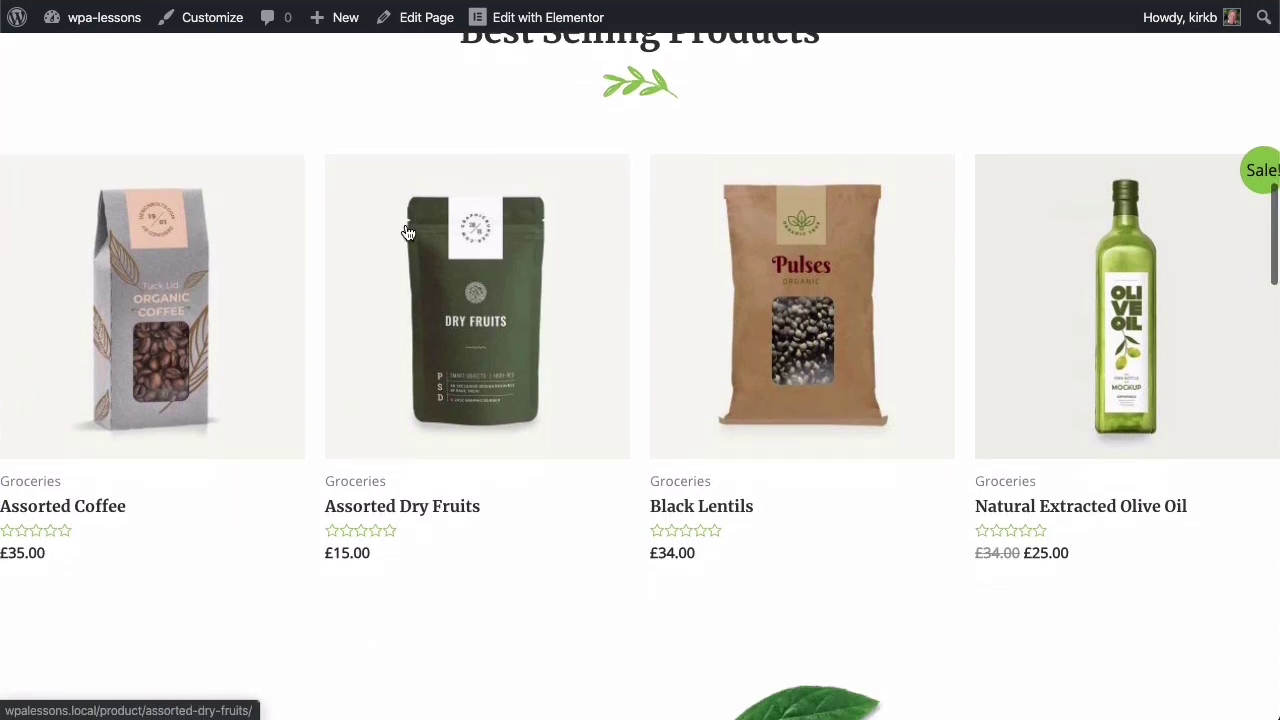
scroll(903, 558, "down", 5)
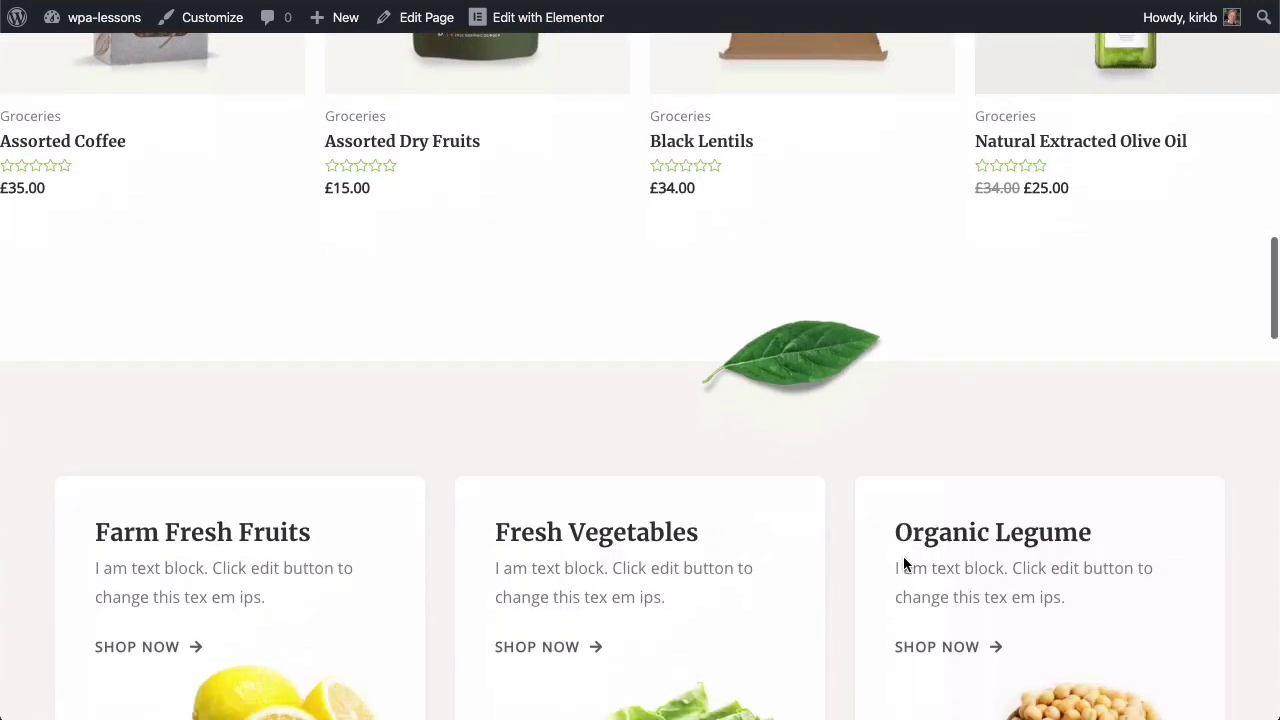
scroll(814, 448, "down", 3)
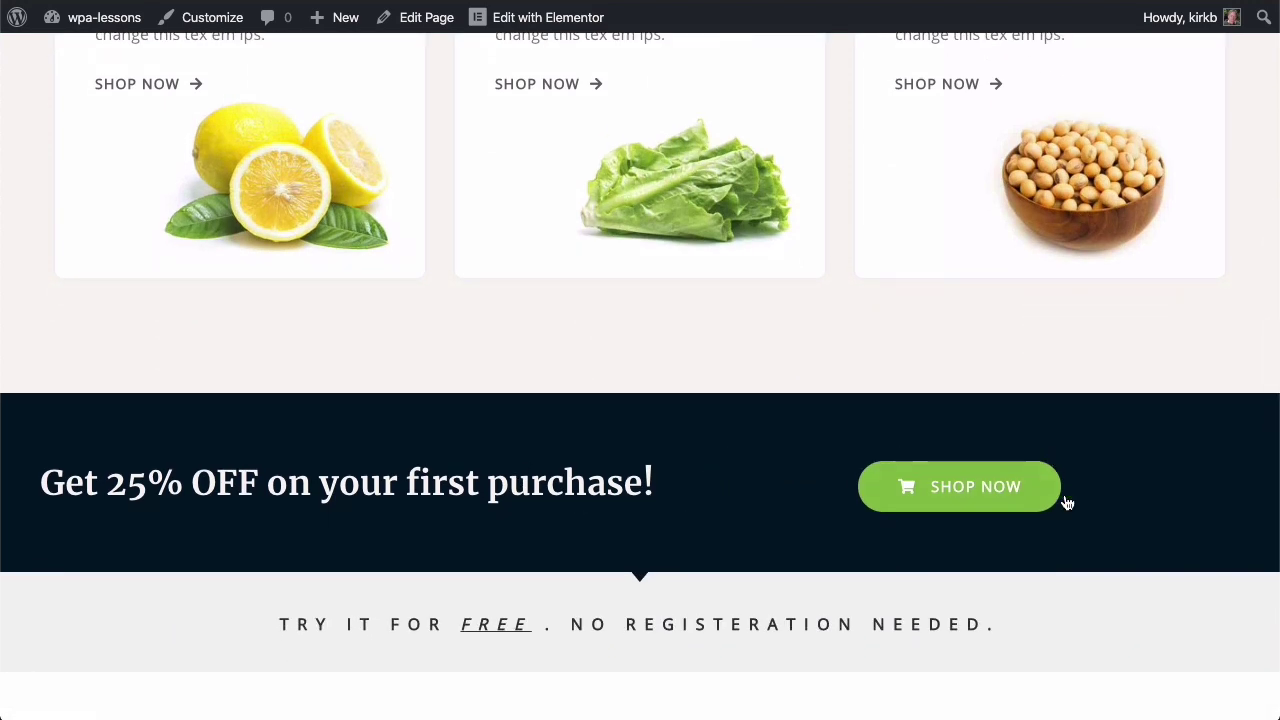
scroll(631, 502, "down", 4)
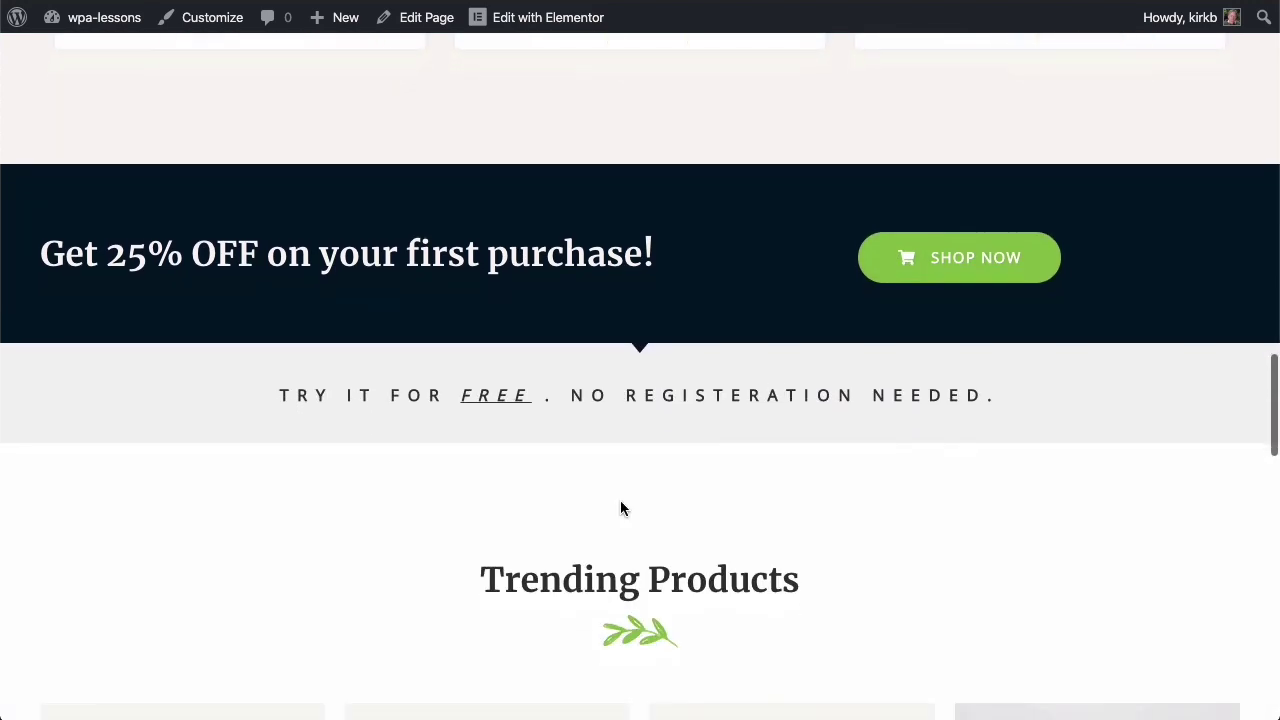
scroll(620, 508, "up", 3)
scroll(620, 508, "down", 5)
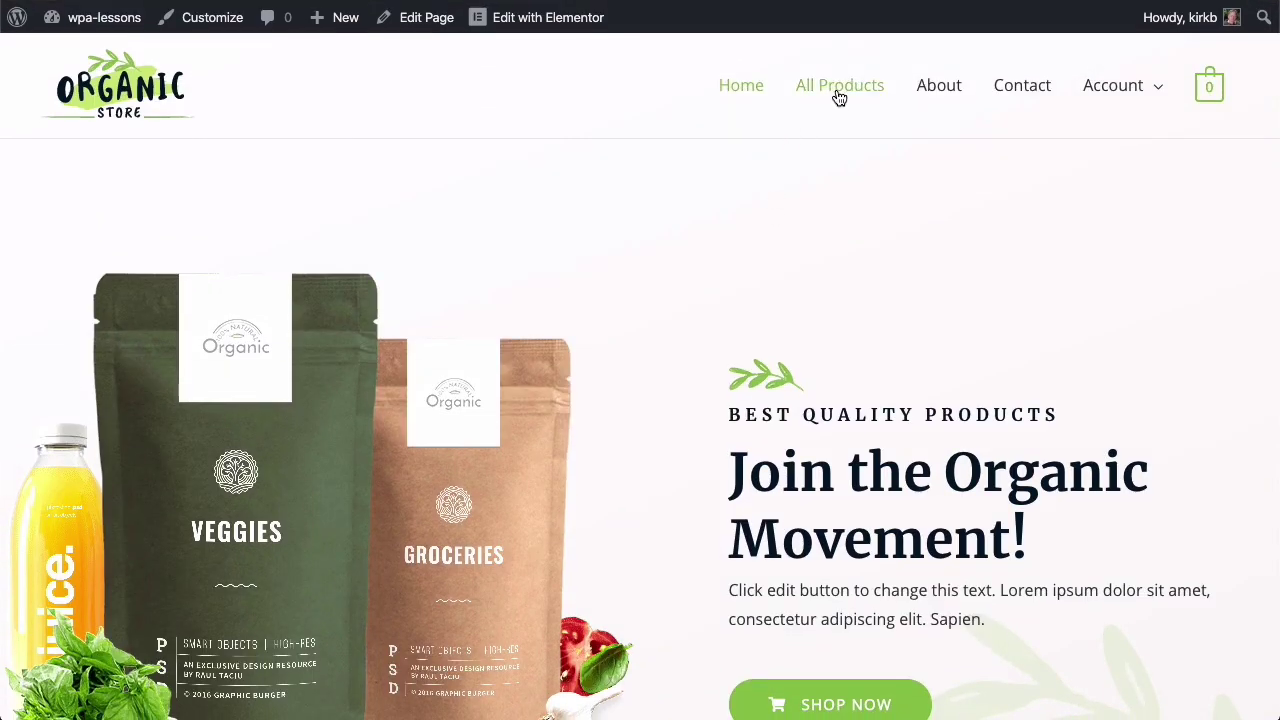
Visit the imported All Products, About and Contact pages and examine the contact details and FAQ section
left_click(838, 90)
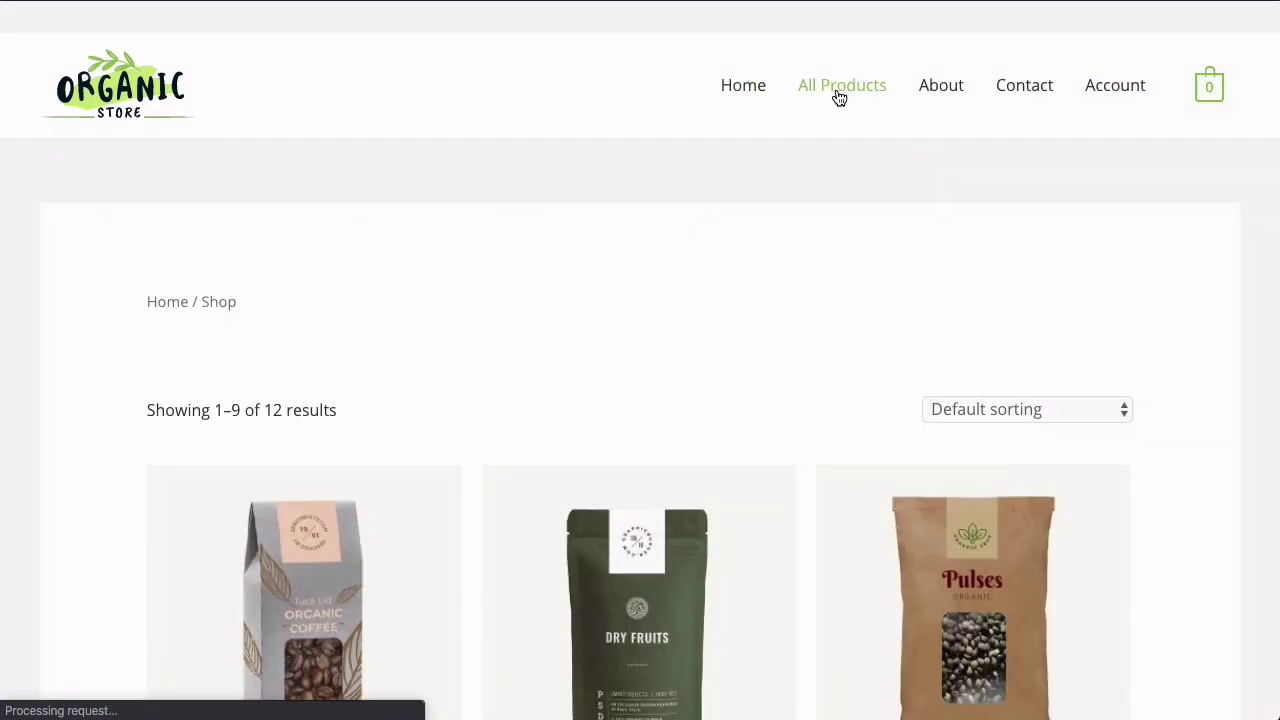
left_click(938, 91)
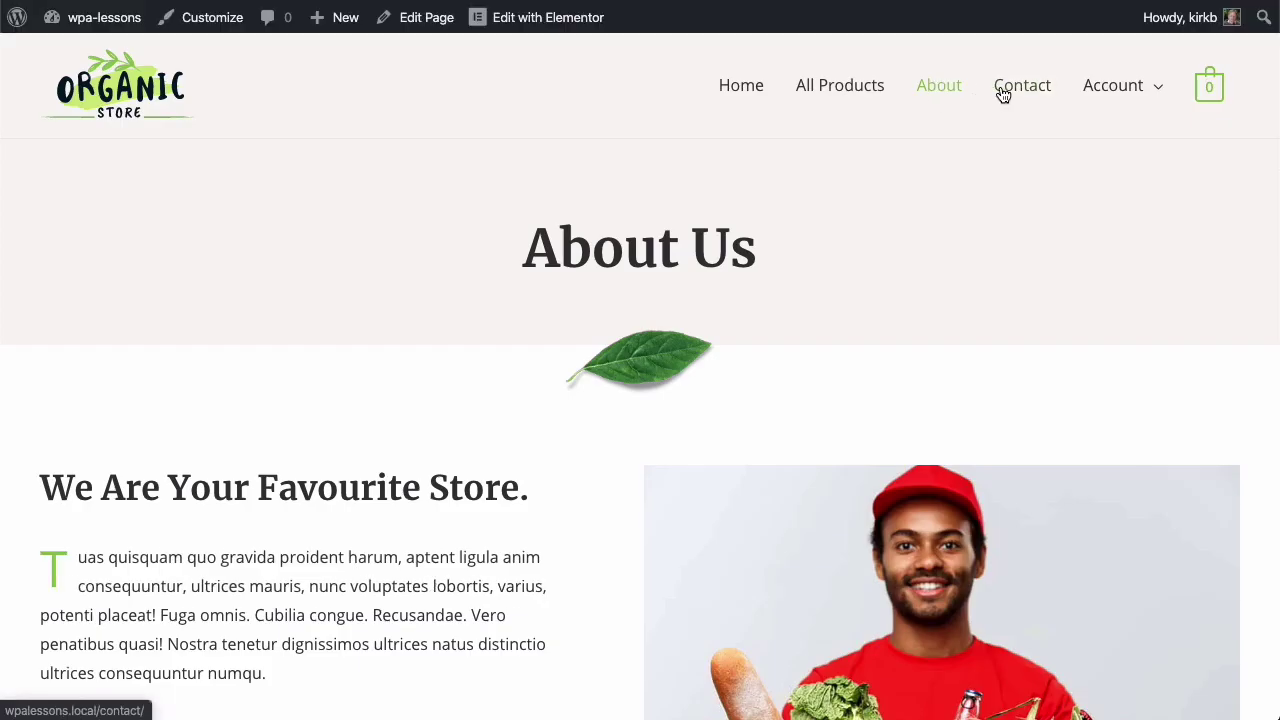
left_click(1018, 95)
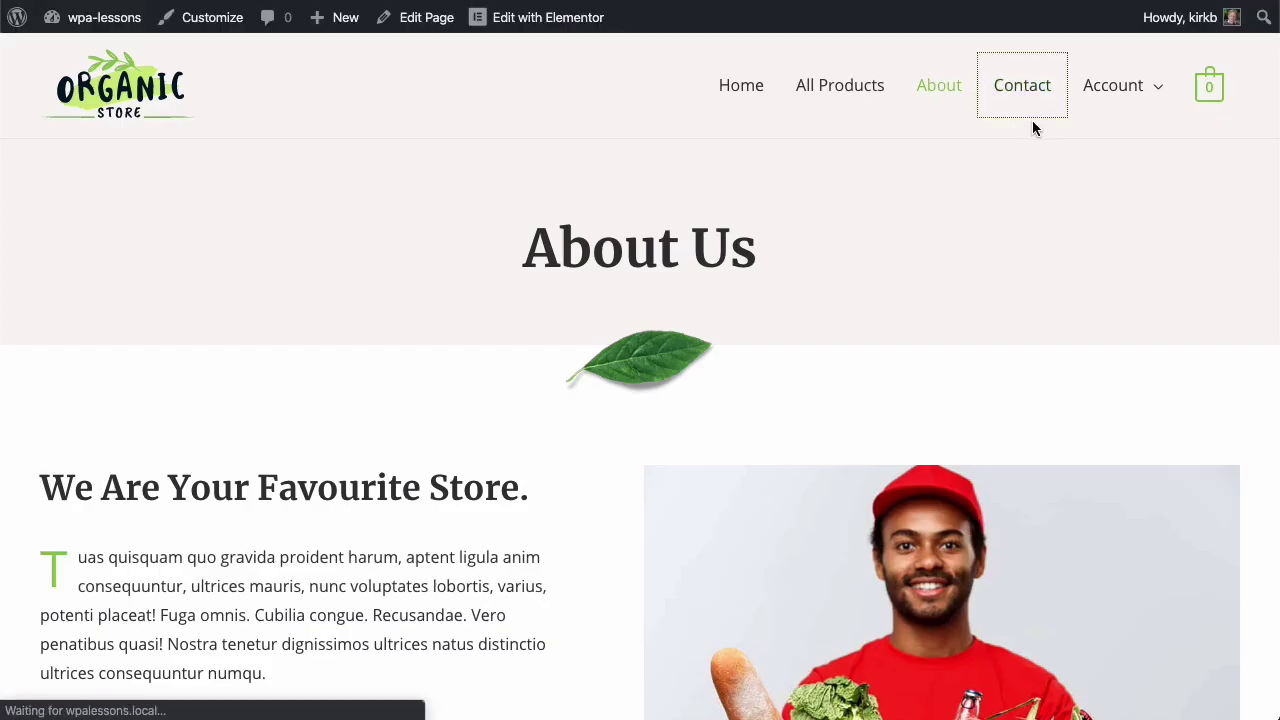
scroll(1071, 217, "down", 9)
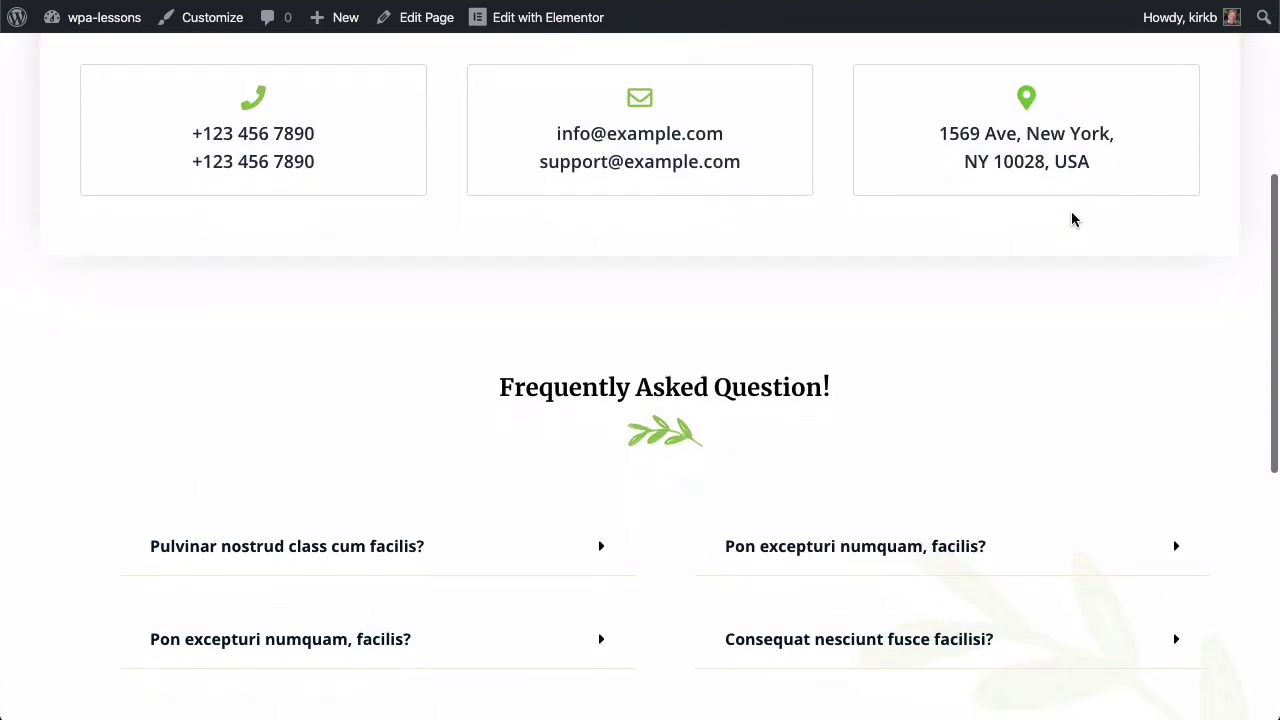
scroll(1071, 218, "up", 5)
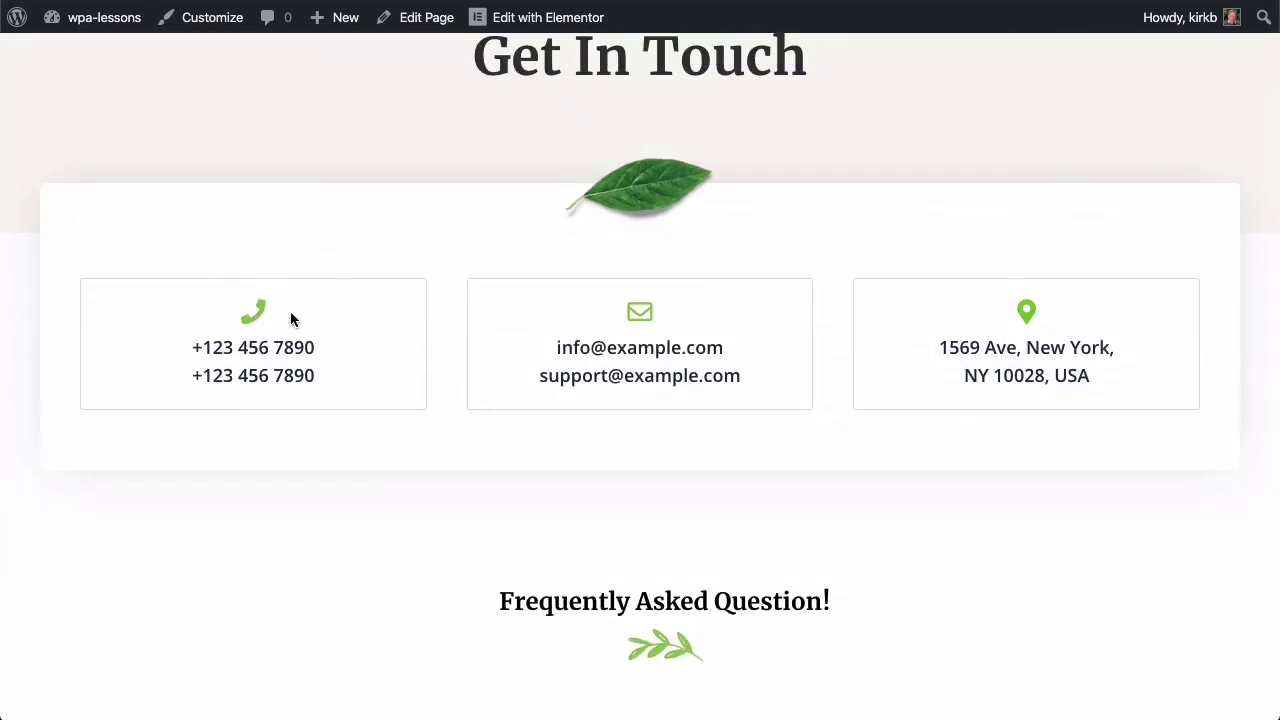
scroll(811, 223, "up", 3)
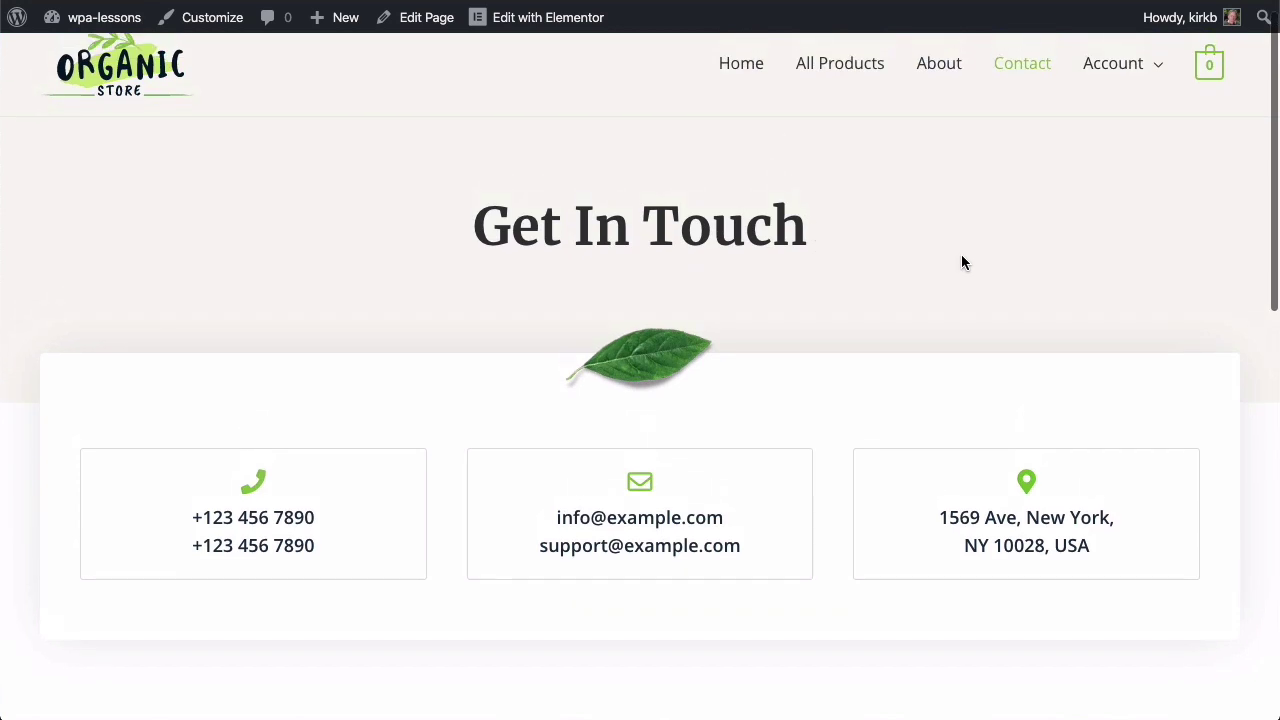
mouse_move(1113, 87)
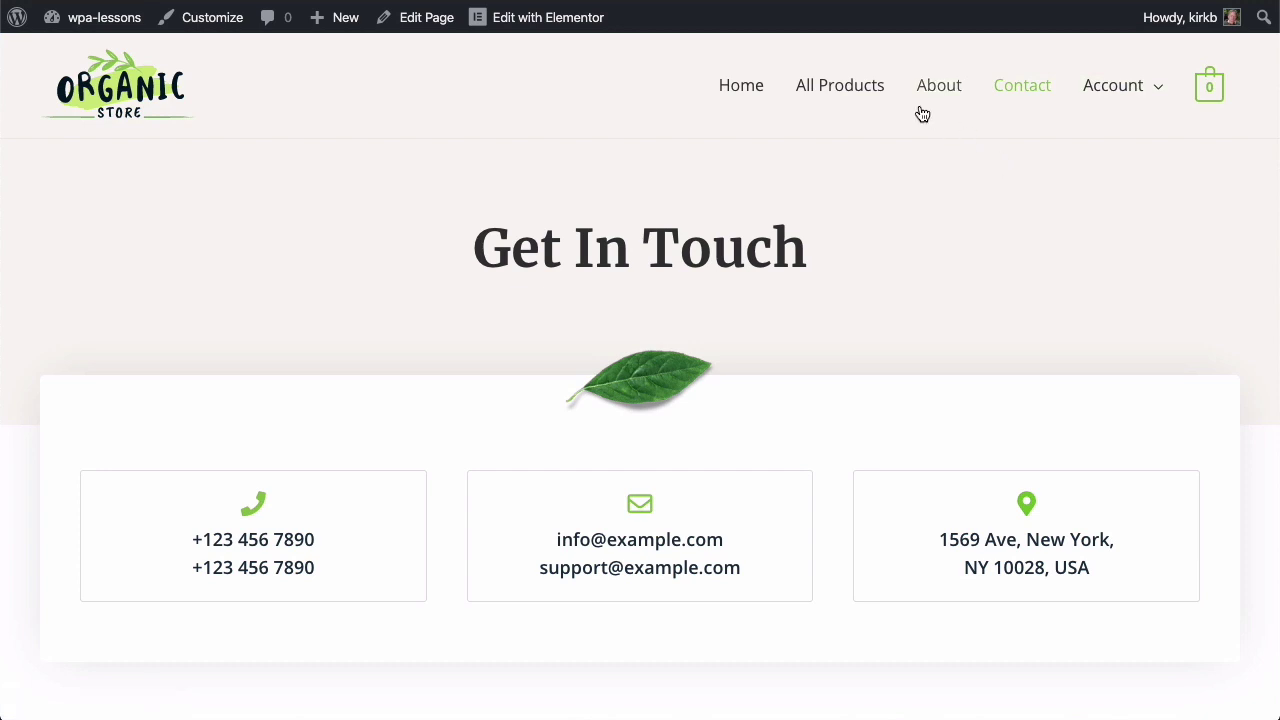
Go to the store's About page and open it for editing with Elementor
mouse_move(1151, 114)
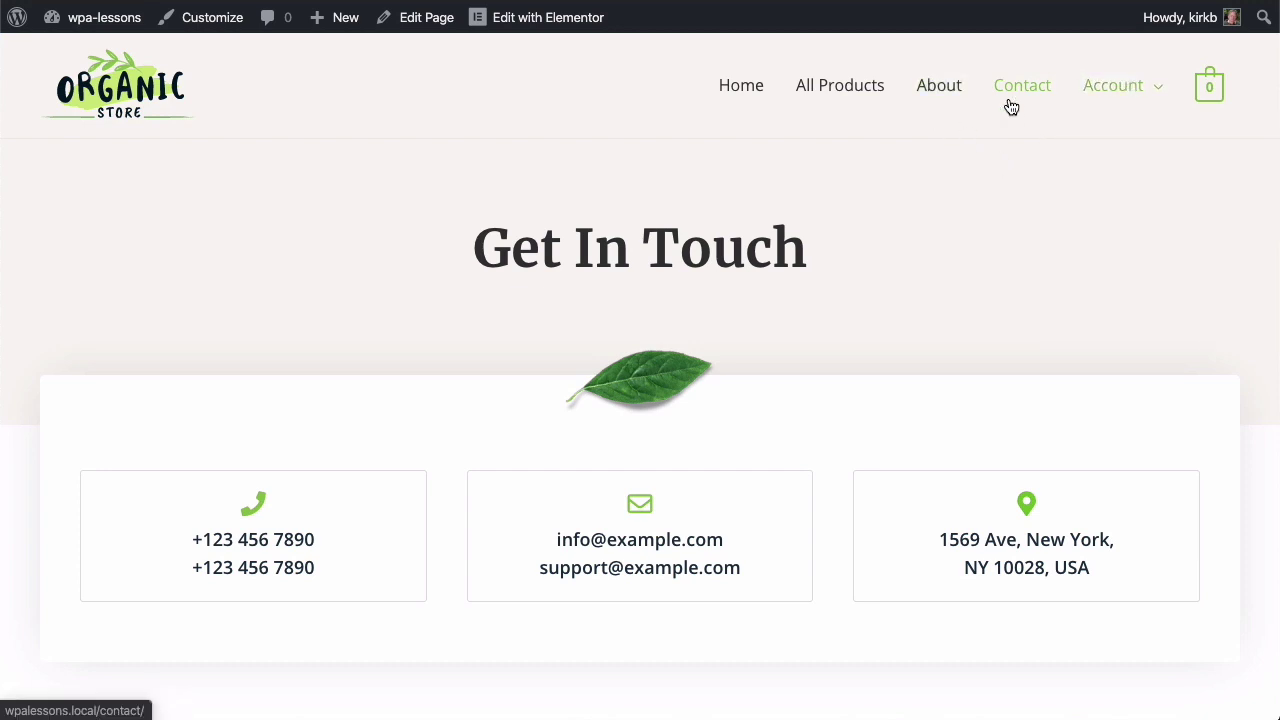
left_click(925, 88)
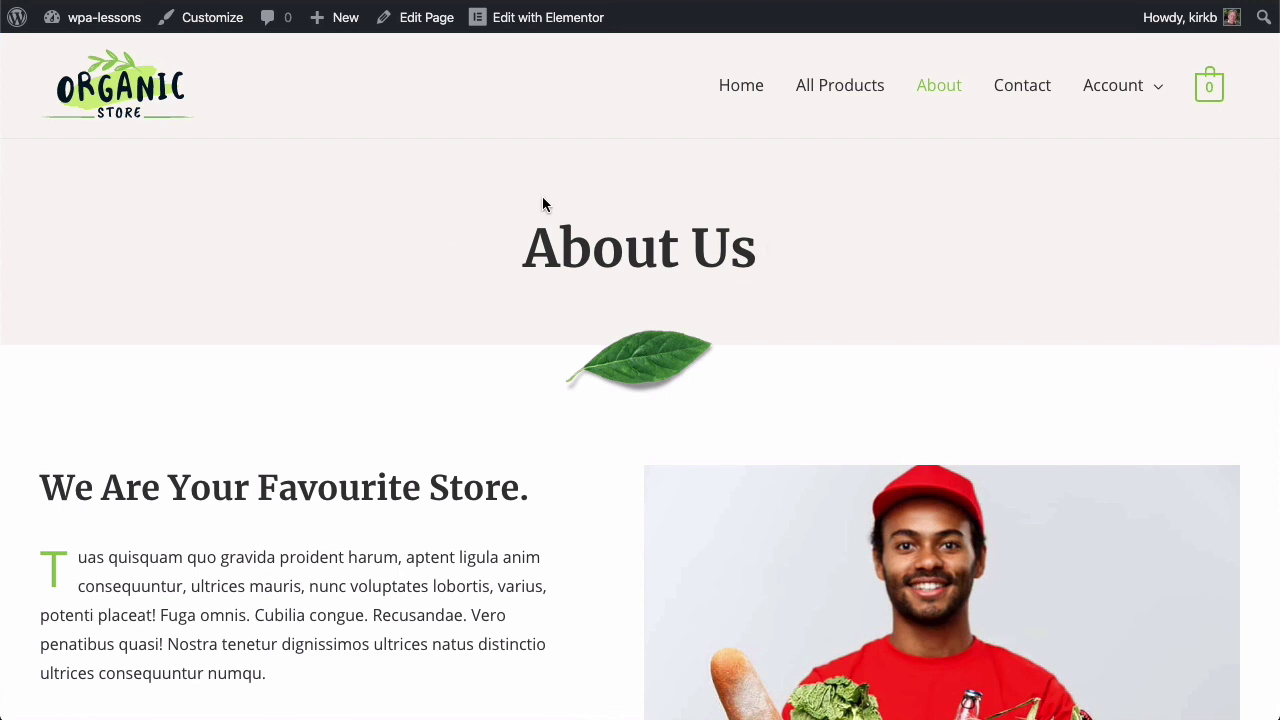
mouse_move(552, 24)
scroll(729, 263, "down", 1)
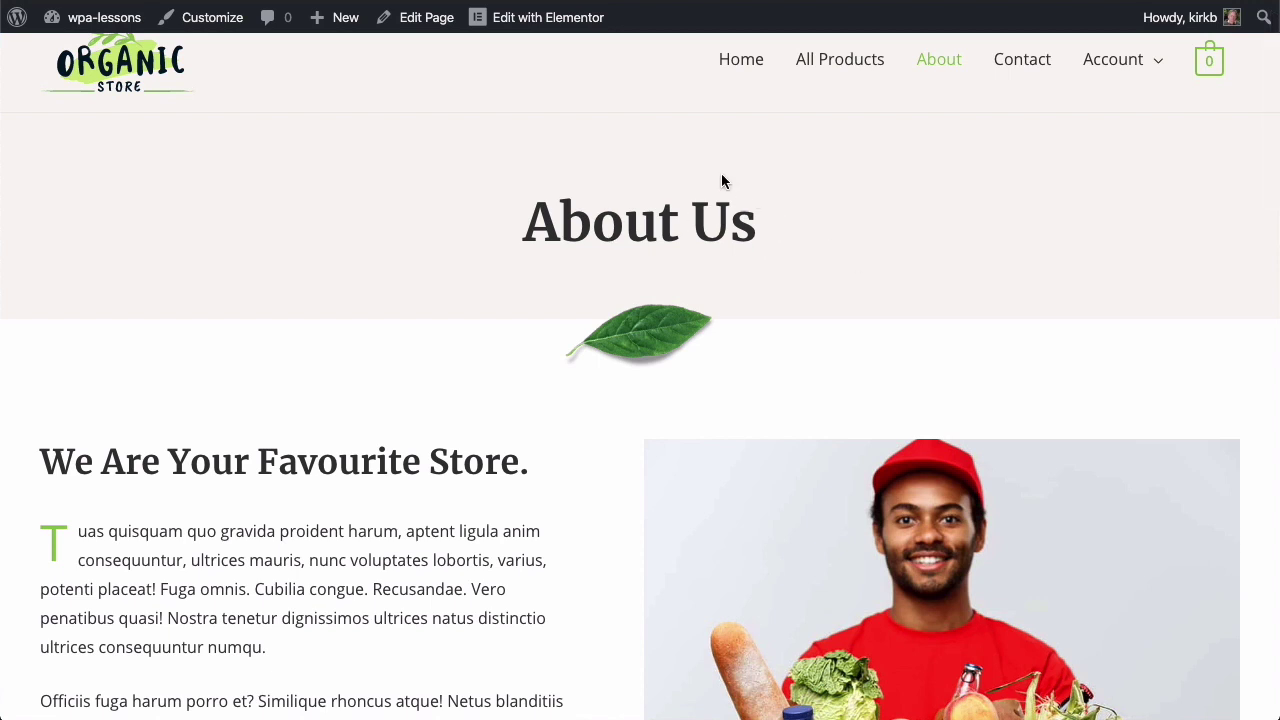
left_click(532, 22)
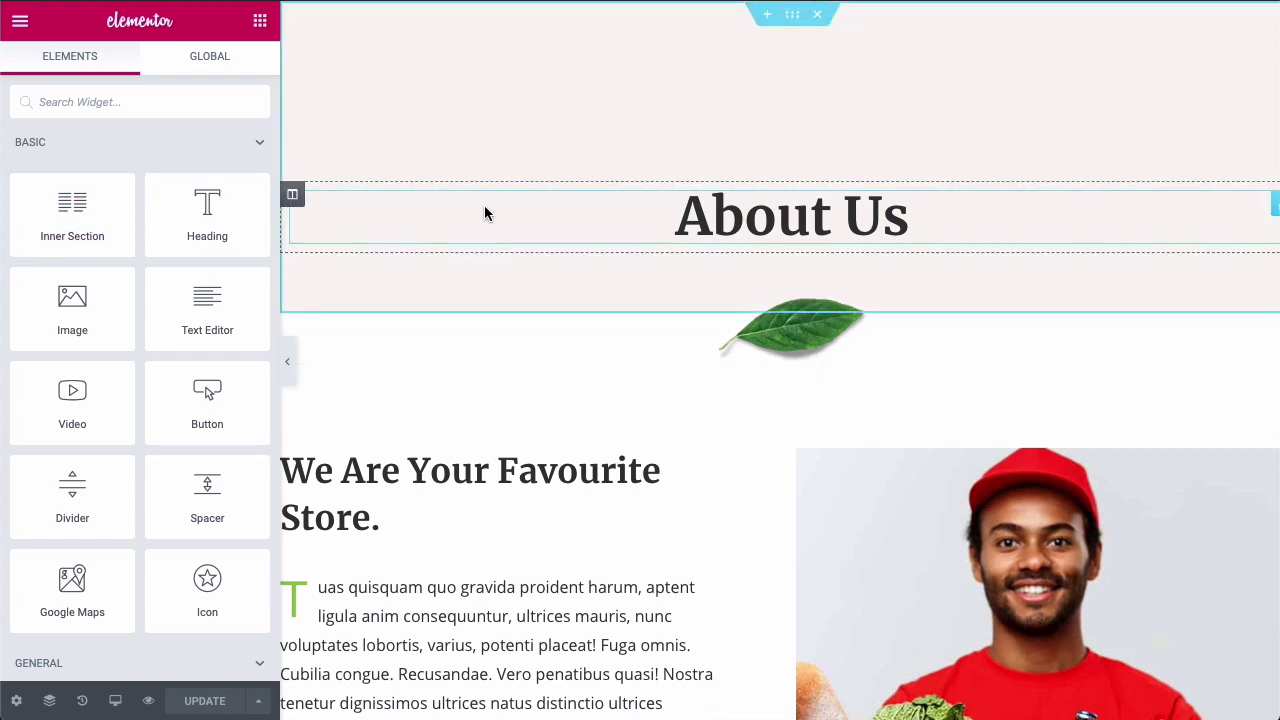
Change the "About Us" page heading to "About Our Store"
scroll(673, 500, "down", 2)
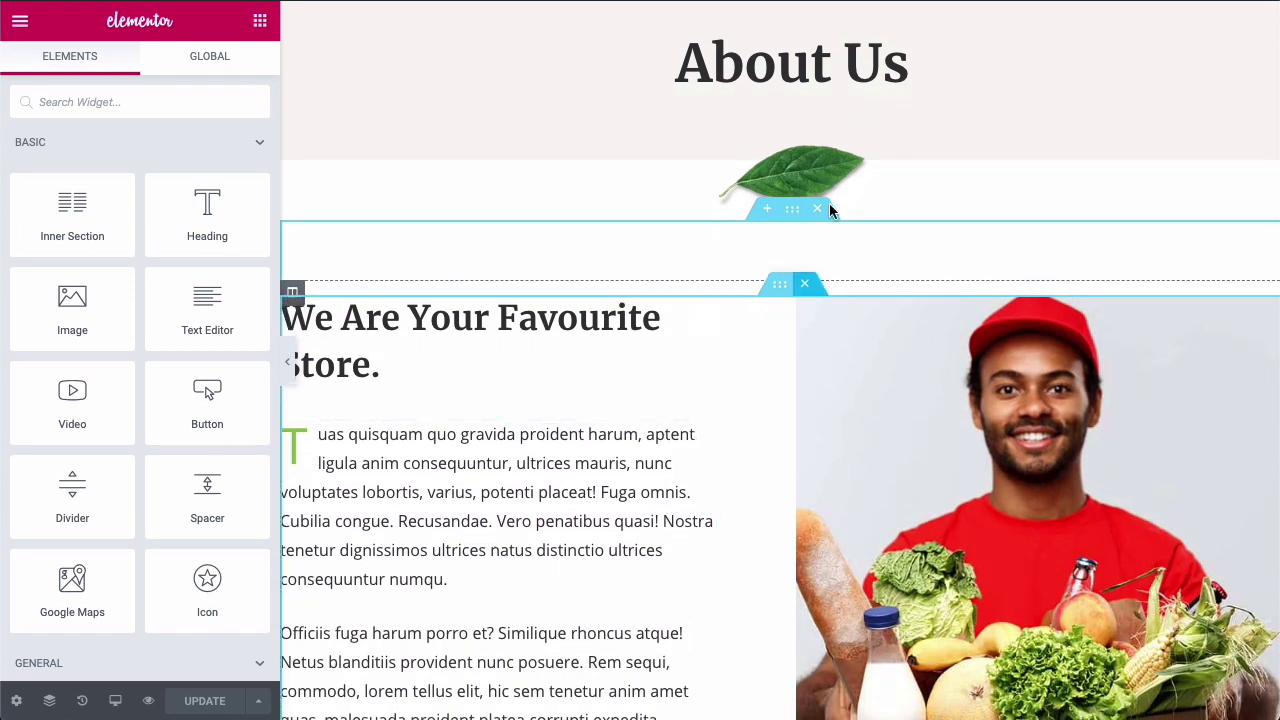
left_click(830, 77)
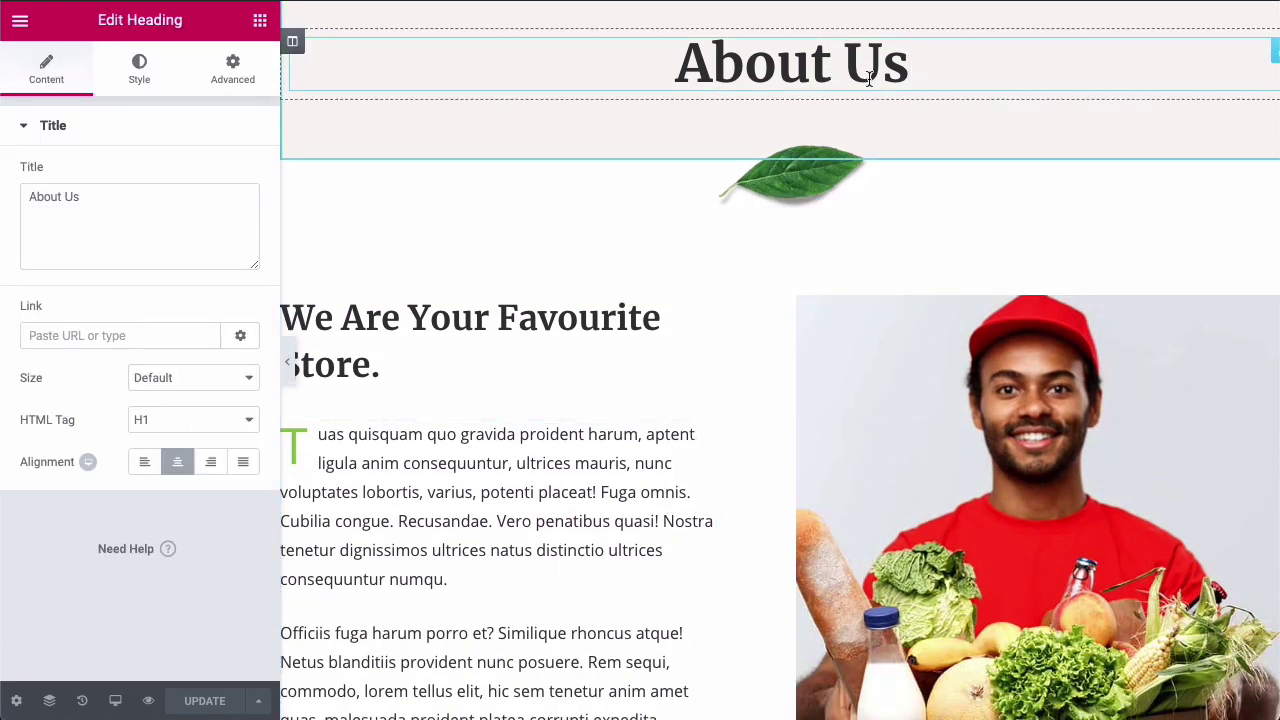
scroll(920, 77, "up", 2)
scroll(920, 77, "up", 2)
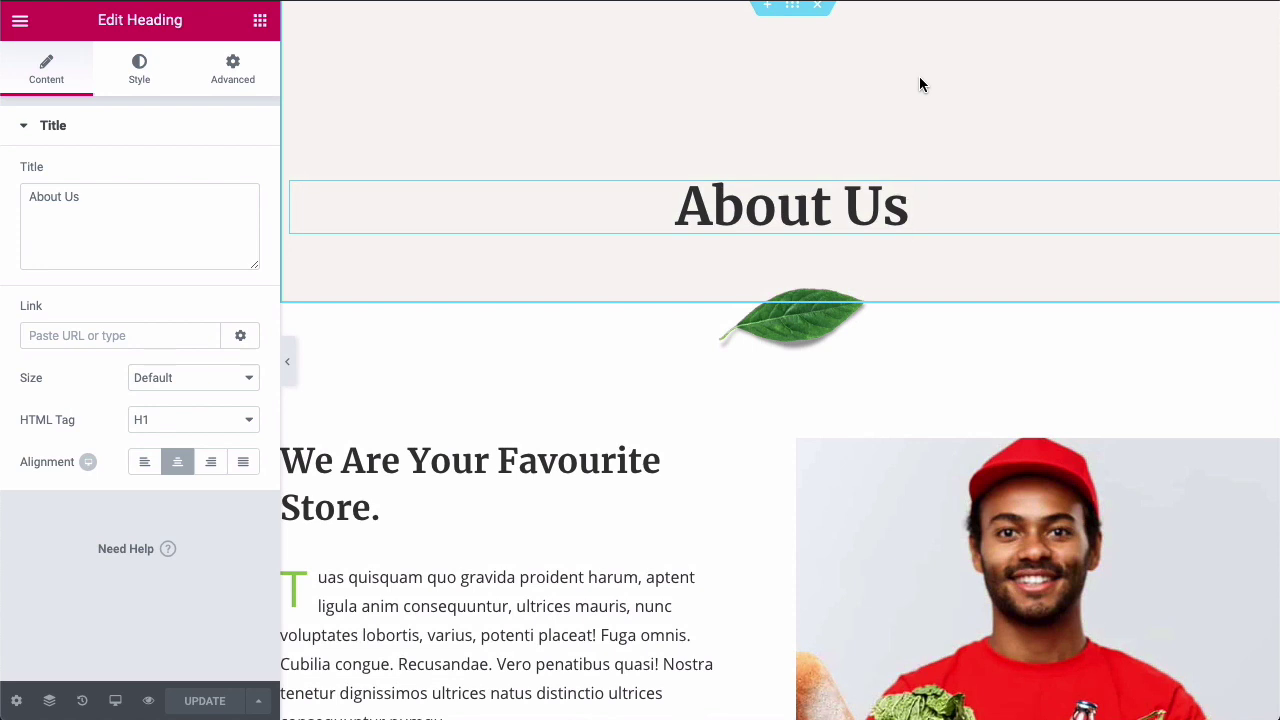
key("BackSpace")
key("BackSpace")
type("Our Store")
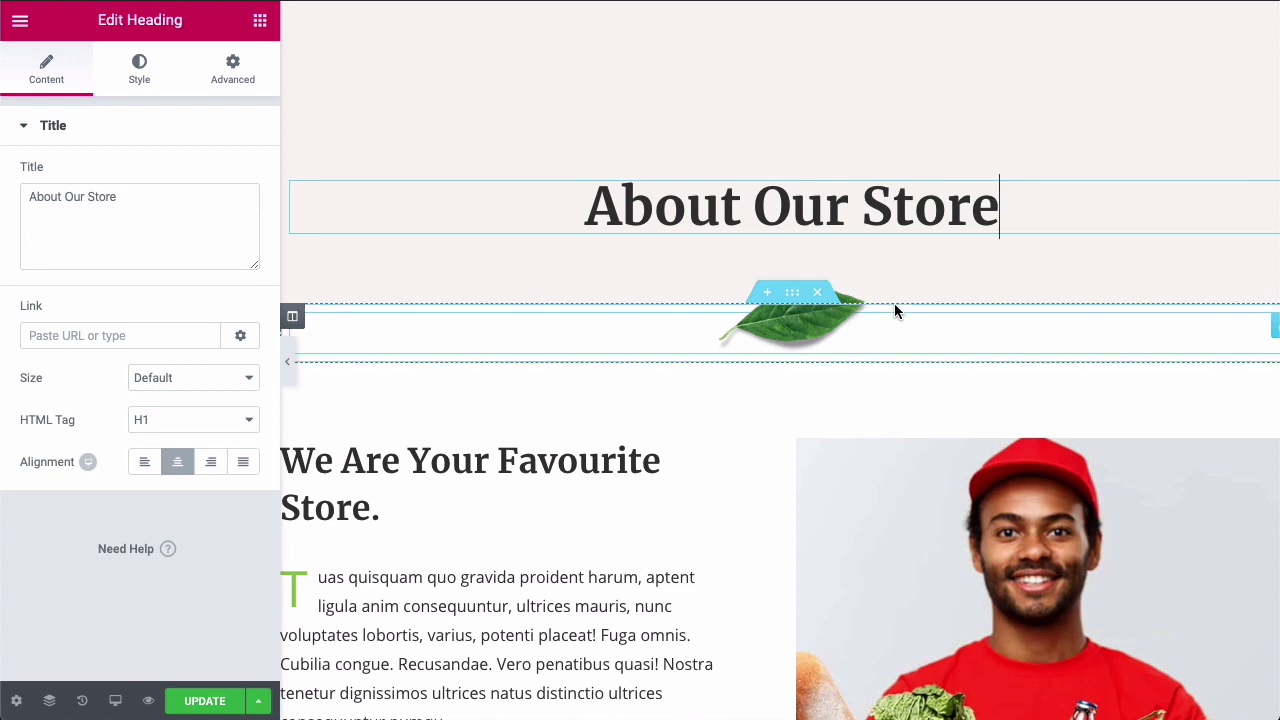
Inspect the editing options of the "We Are Your Favourite Store." heading, the text beneath it and the first Curated Products counter
scroll(467, 340, "down", 2)
scroll(449, 345, "down", 1)
scroll(449, 348, "down", 1)
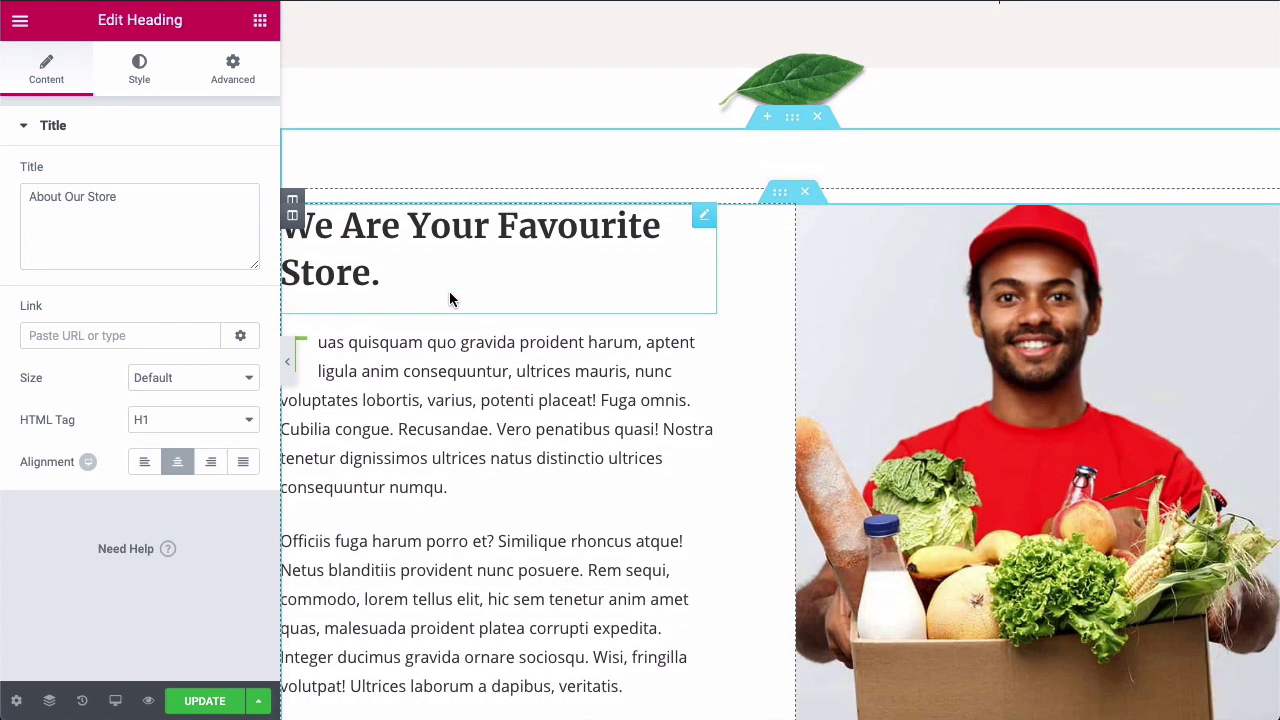
left_click(435, 260)
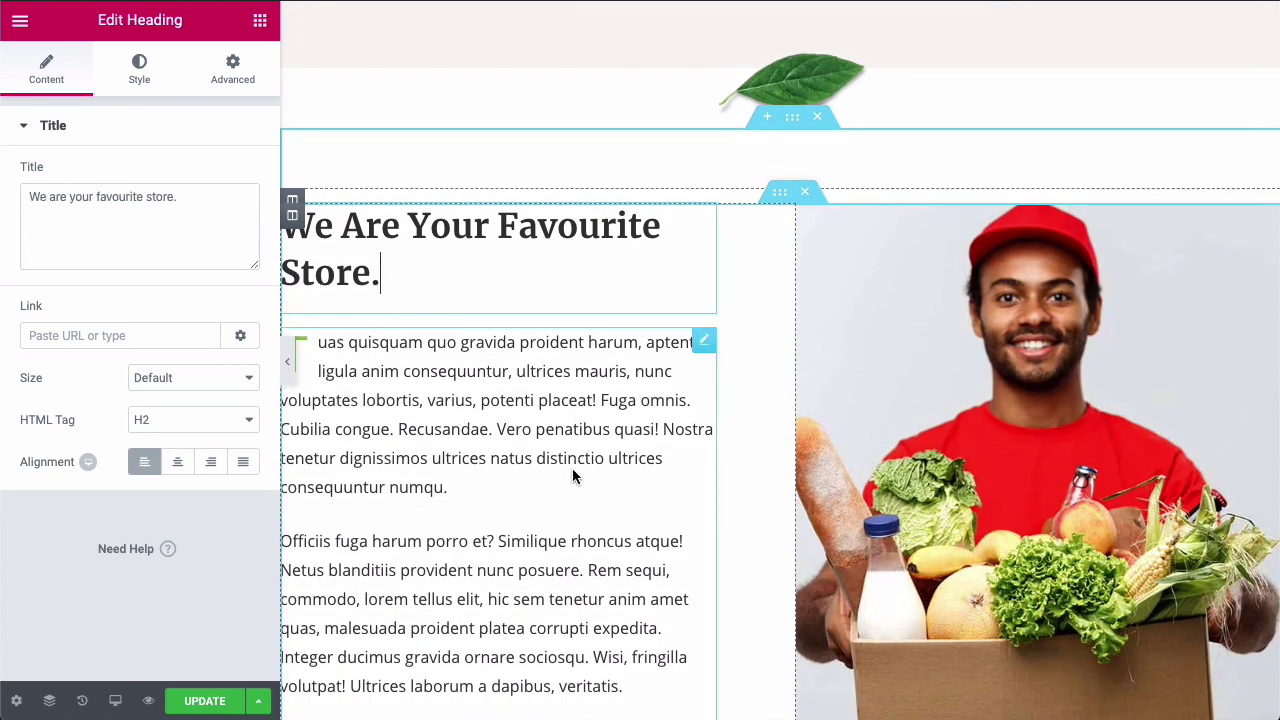
scroll(466, 365, "down", 2)
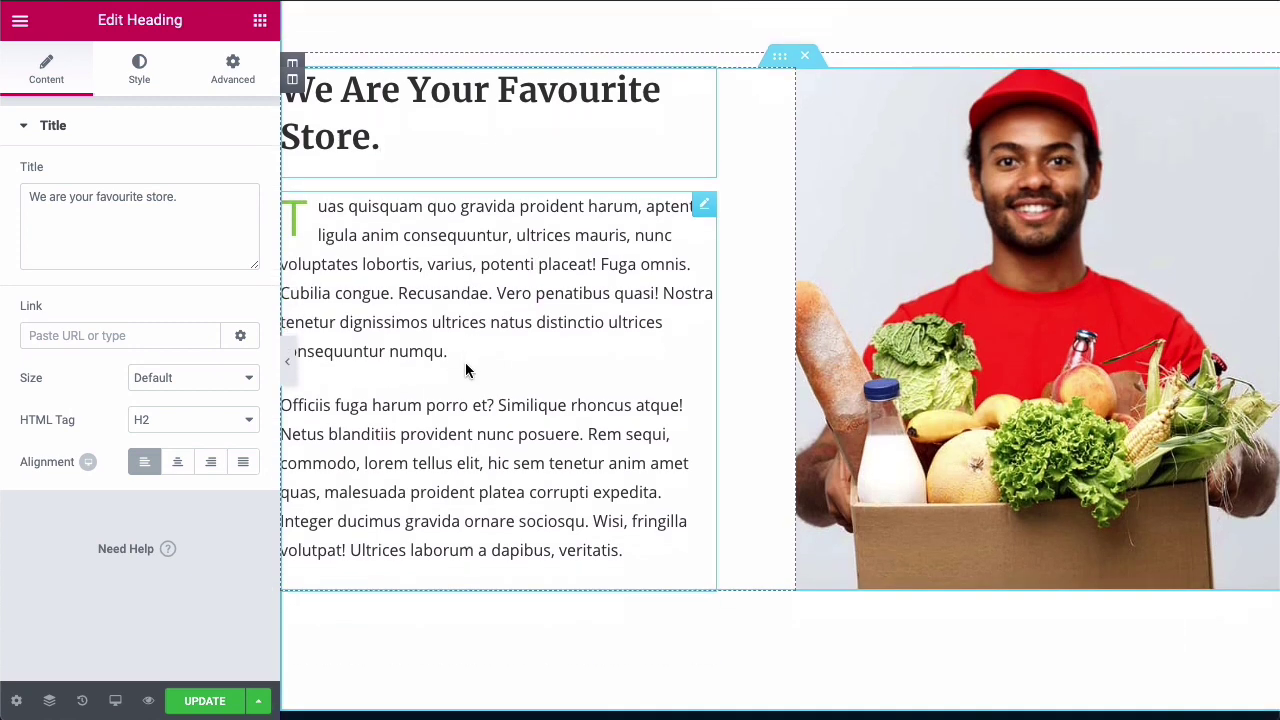
left_click(482, 272)
left_click(435, 153)
left_click(460, 264)
left_click(905, 185)
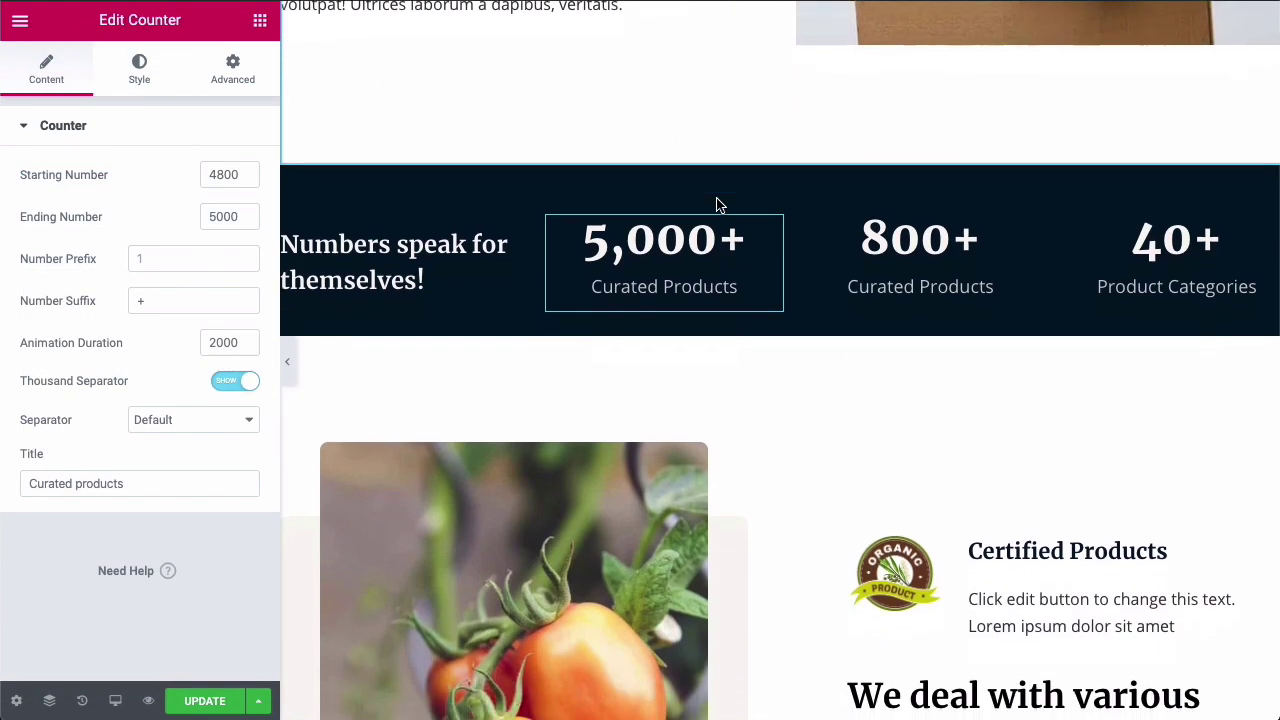
Set the ending number of the second Curated Products counter to 795, and then replace it with 653
scroll(600, 195, "down", 1)
scroll(853, 430, "down", 1)
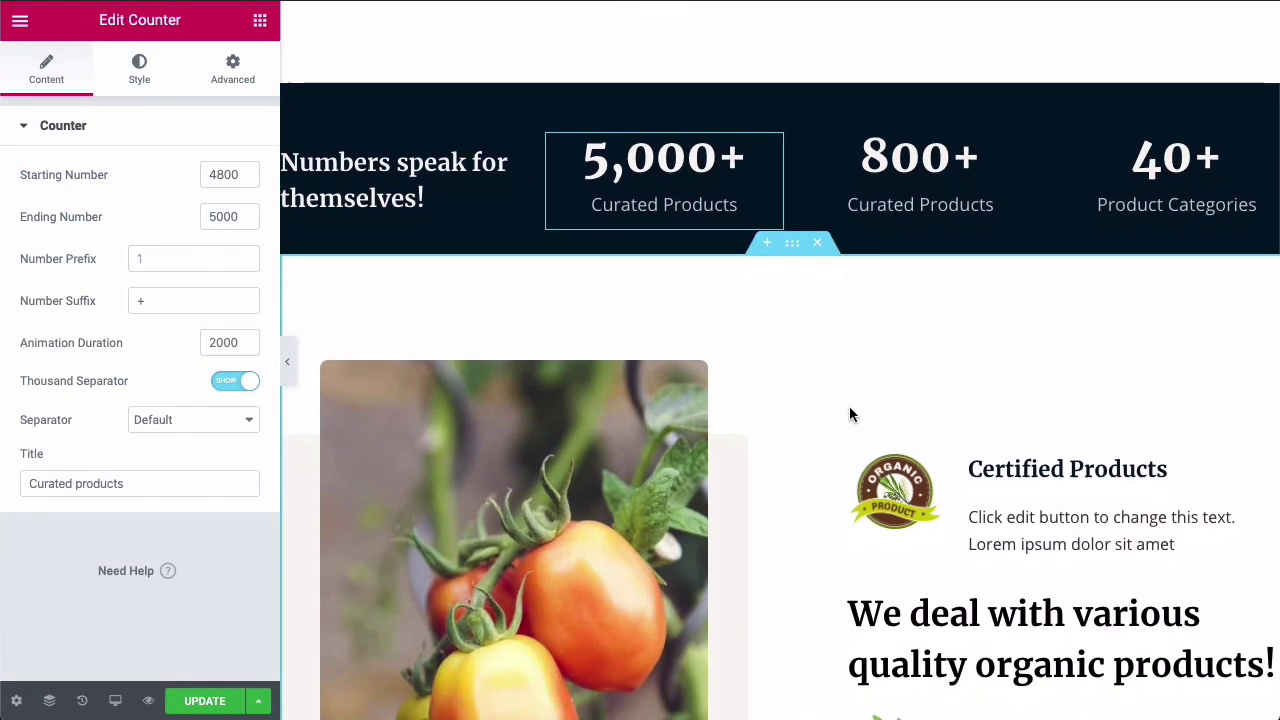
left_click(984, 155)
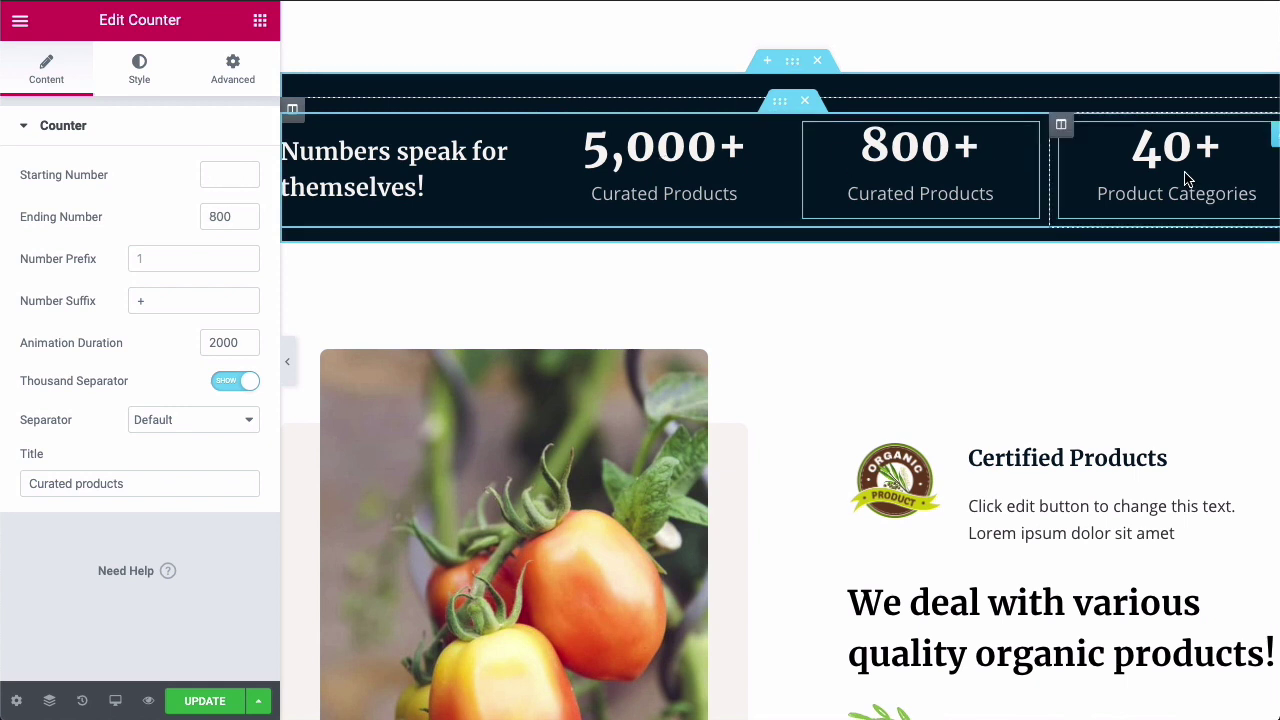
left_click(930, 152)
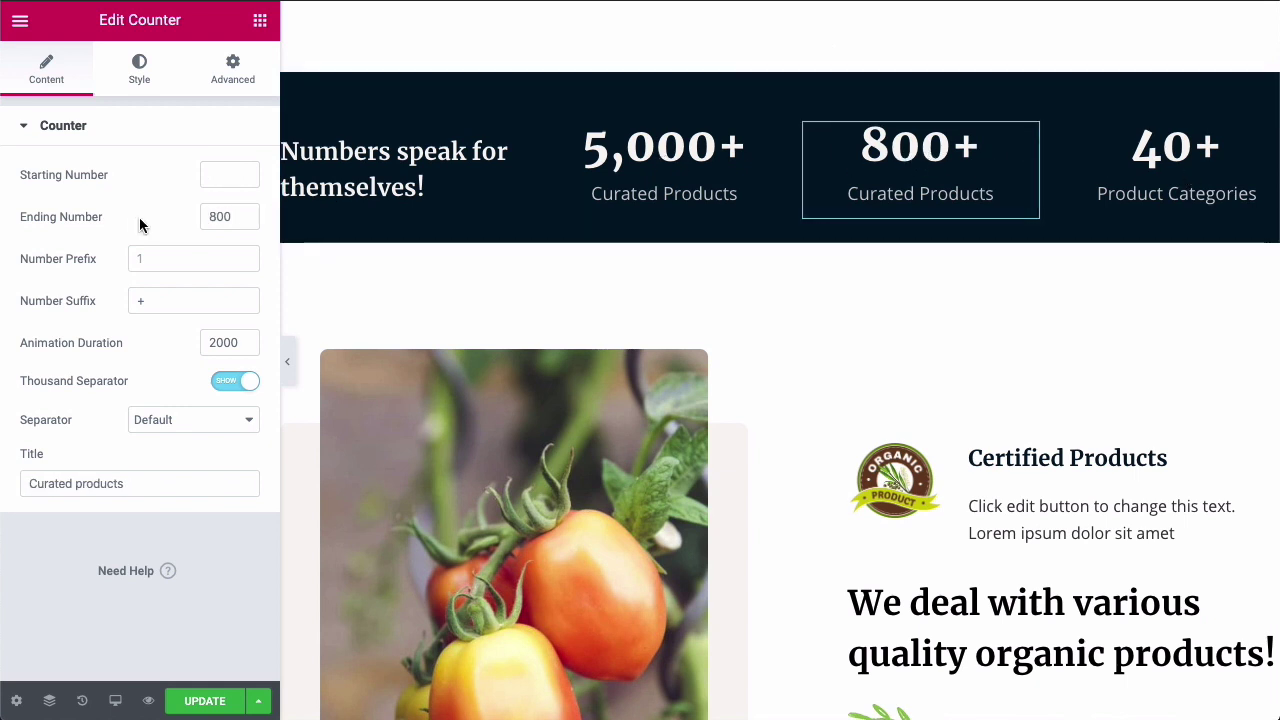
double_click(212, 216)
type("795")
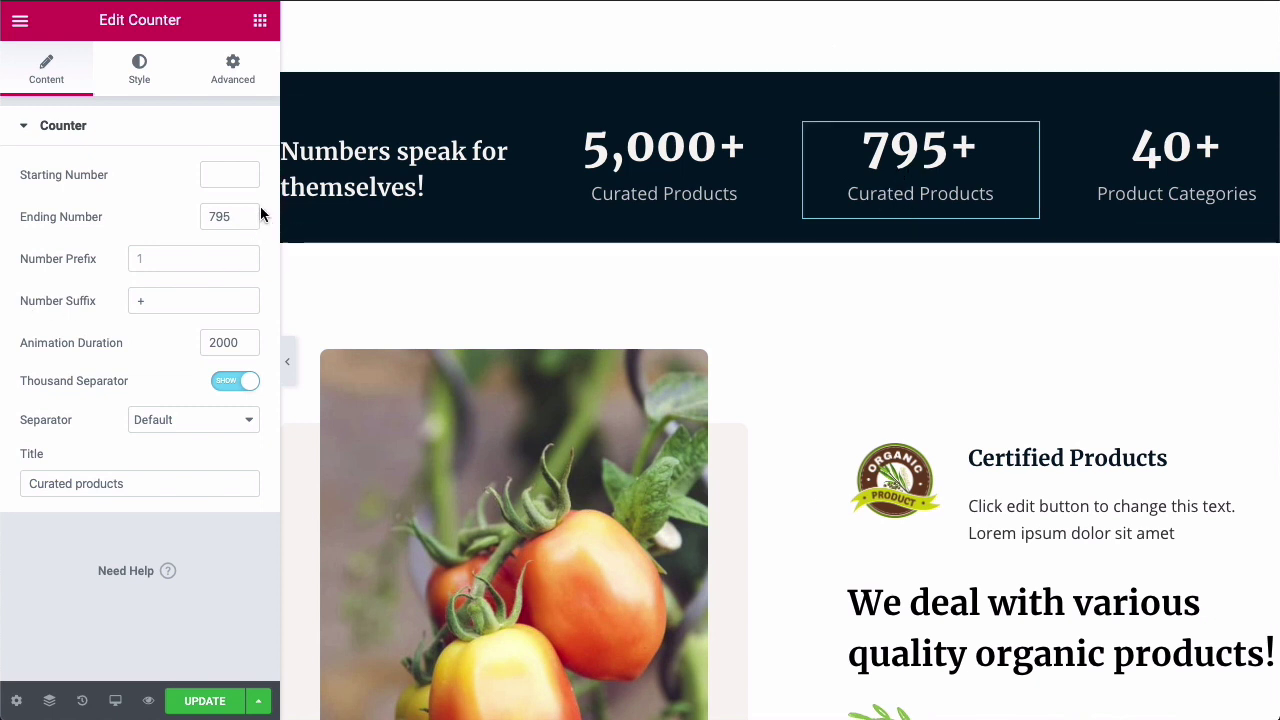
double_click(212, 217)
type("653")
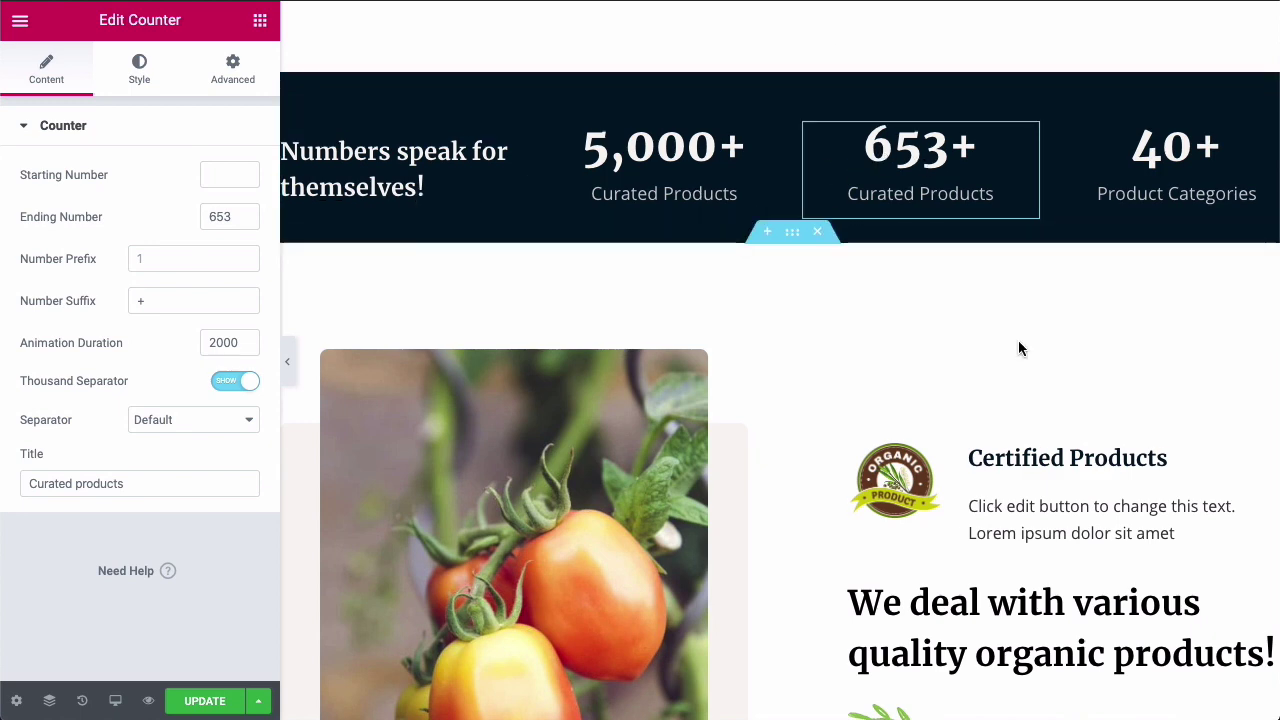
Look over the rest of the edited About page and save its changes
scroll(1020, 370, "down", 2)
scroll(1018, 381, "down", 9)
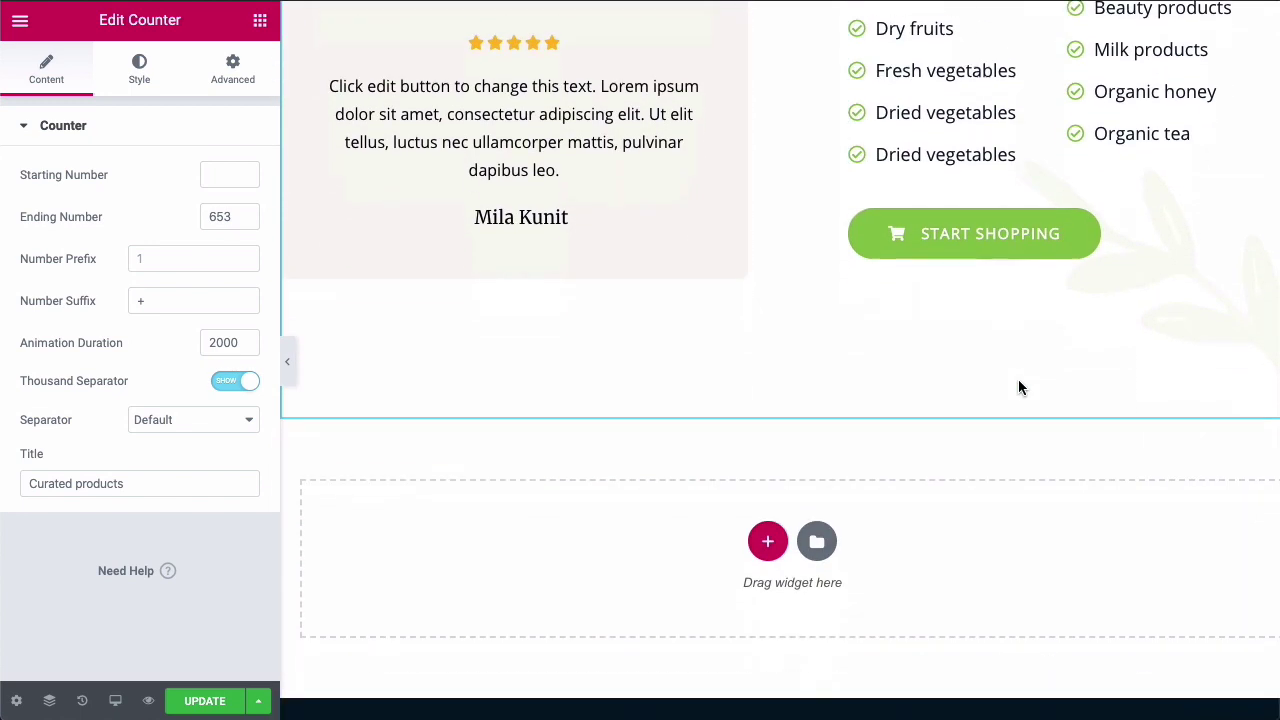
scroll(1018, 388, "up", 10)
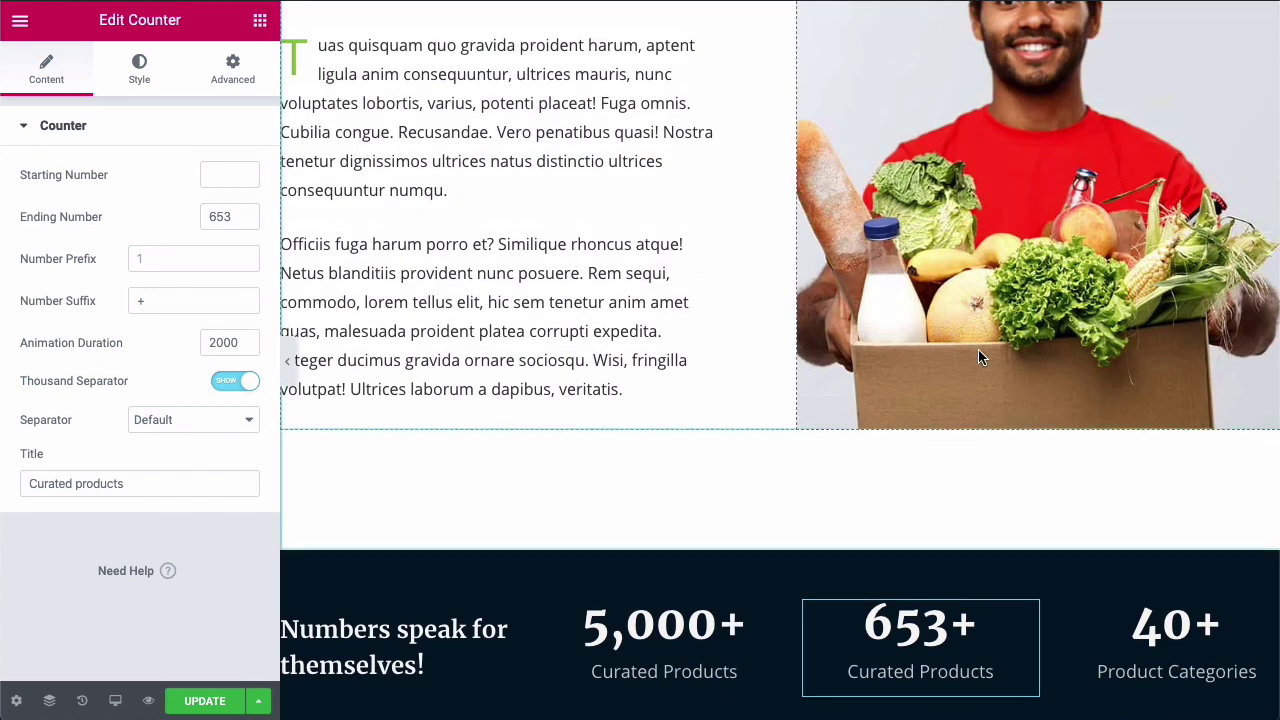
scroll(810, 190, "up", 1)
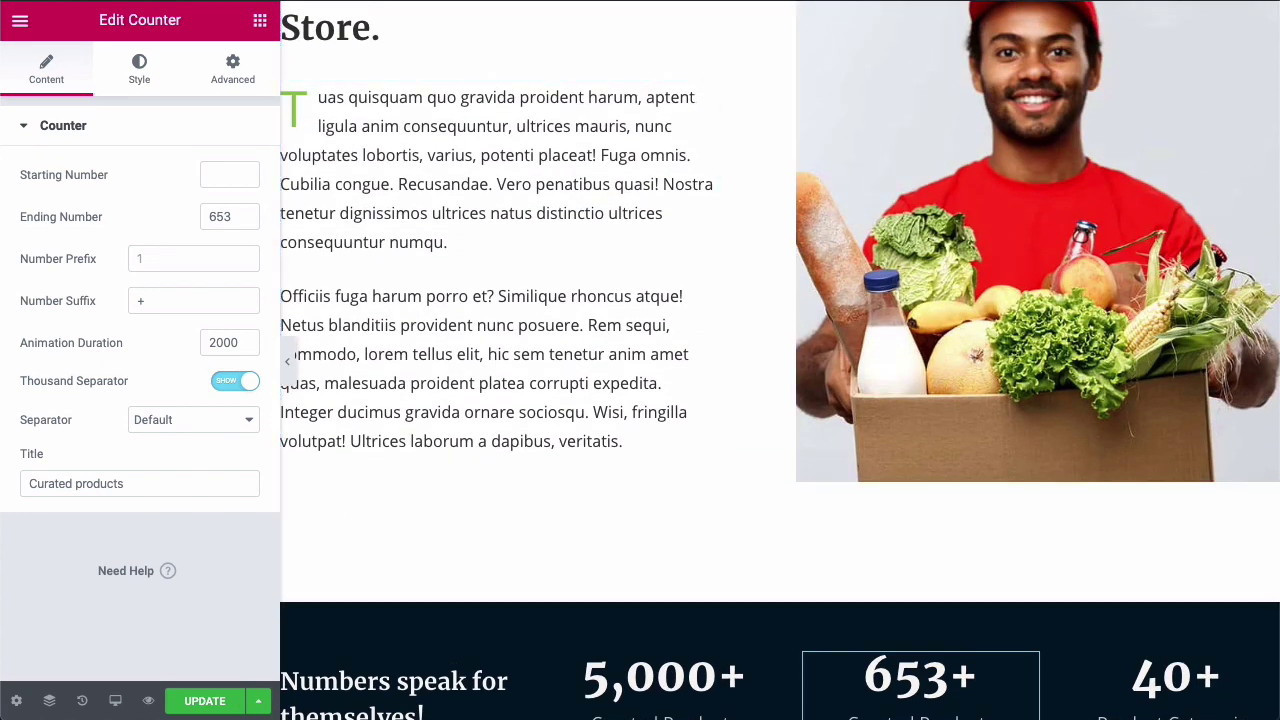
left_click(205, 702)
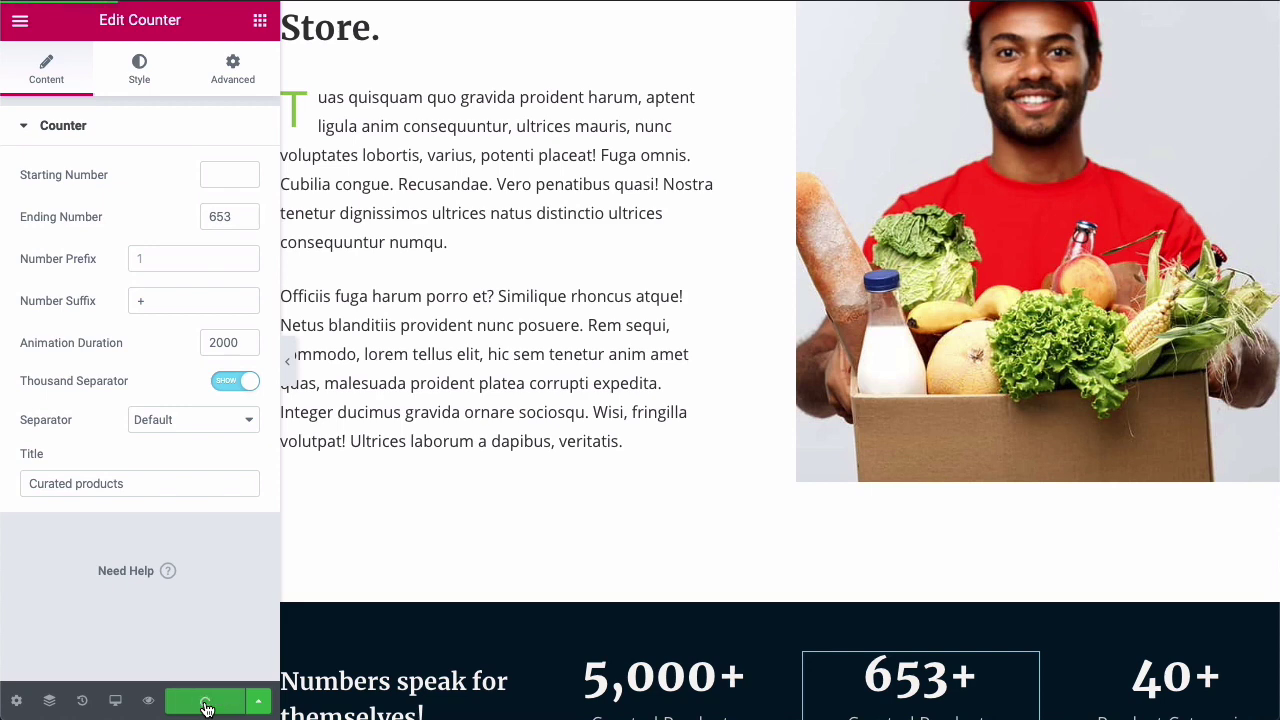
scroll(425, 307, "up", 5)
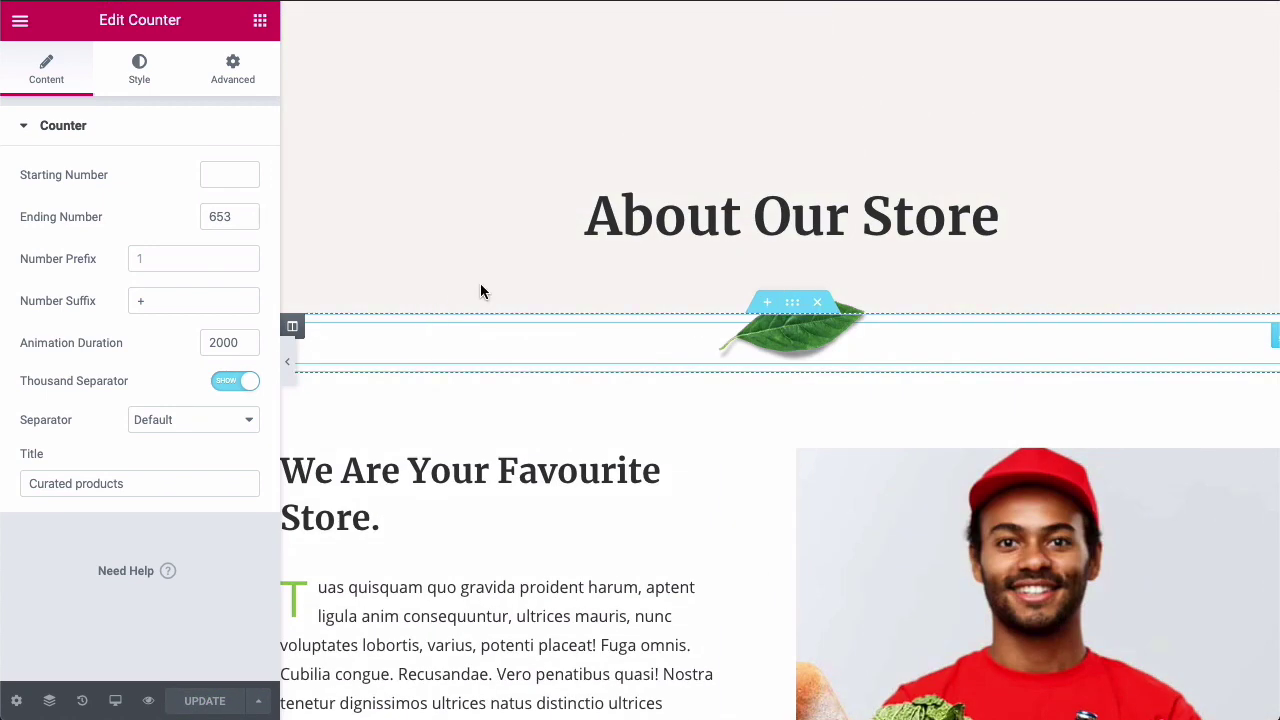
Leave the editor for the live About page and examine the edited heading and counters
left_click(19, 23)
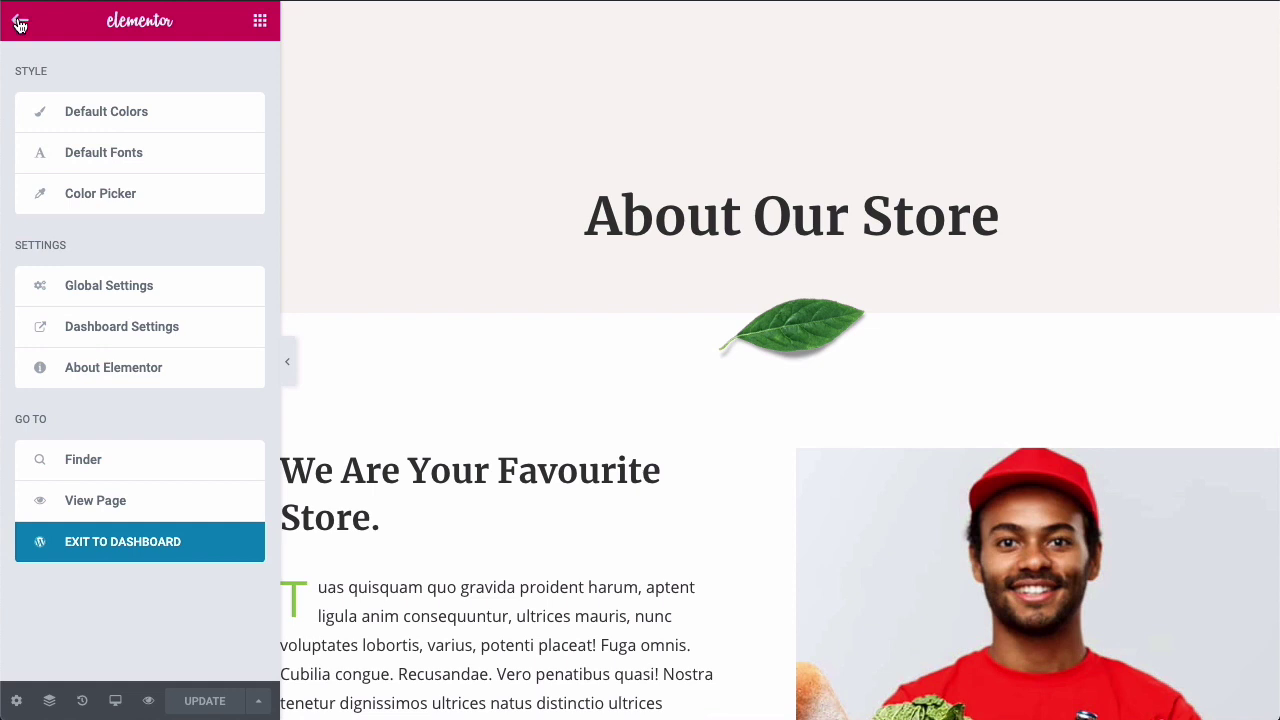
left_click(97, 505)
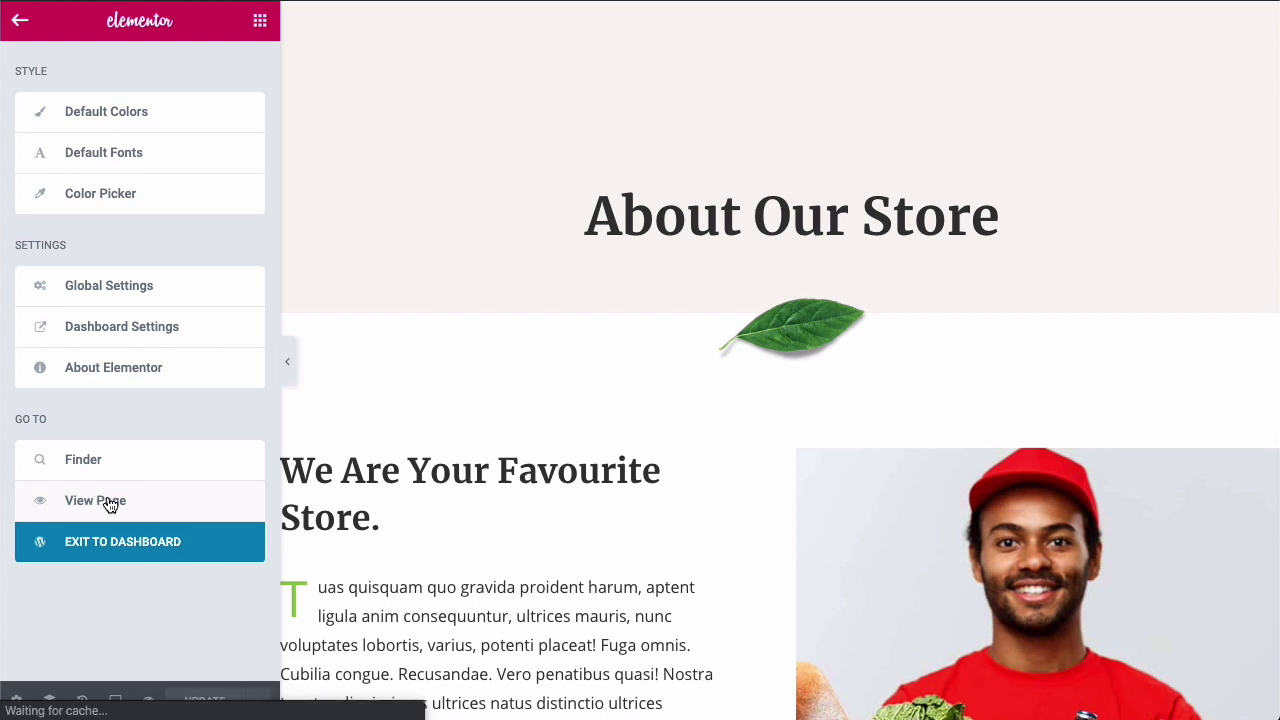
scroll(758, 395, "down", 1)
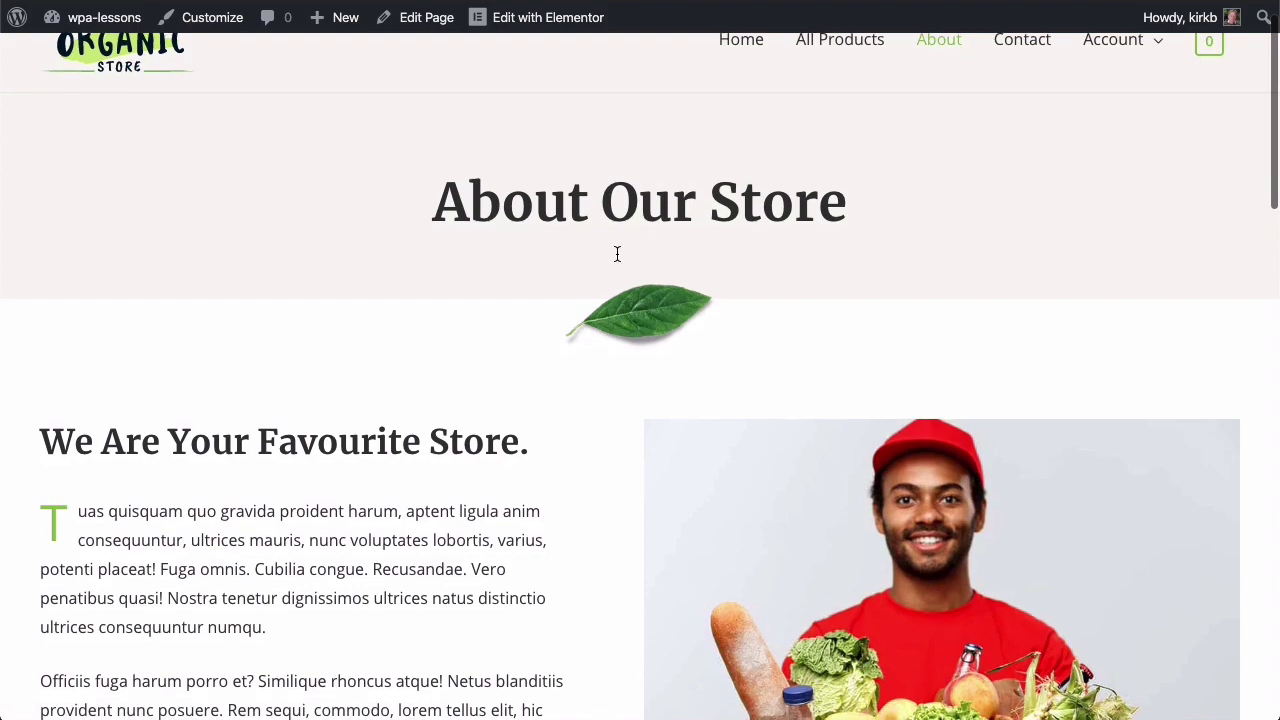
scroll(1090, 362, "down", 7)
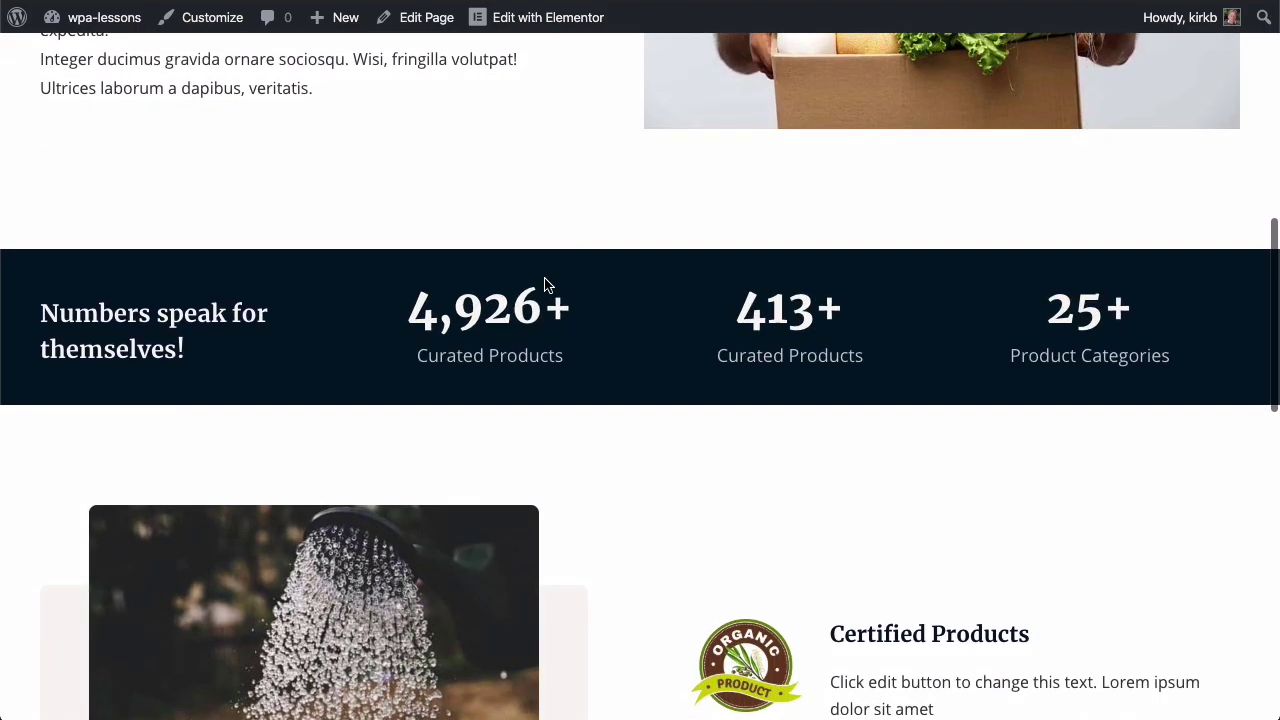
scroll(878, 438, "down", 4)
scroll(878, 434, "up", 12)
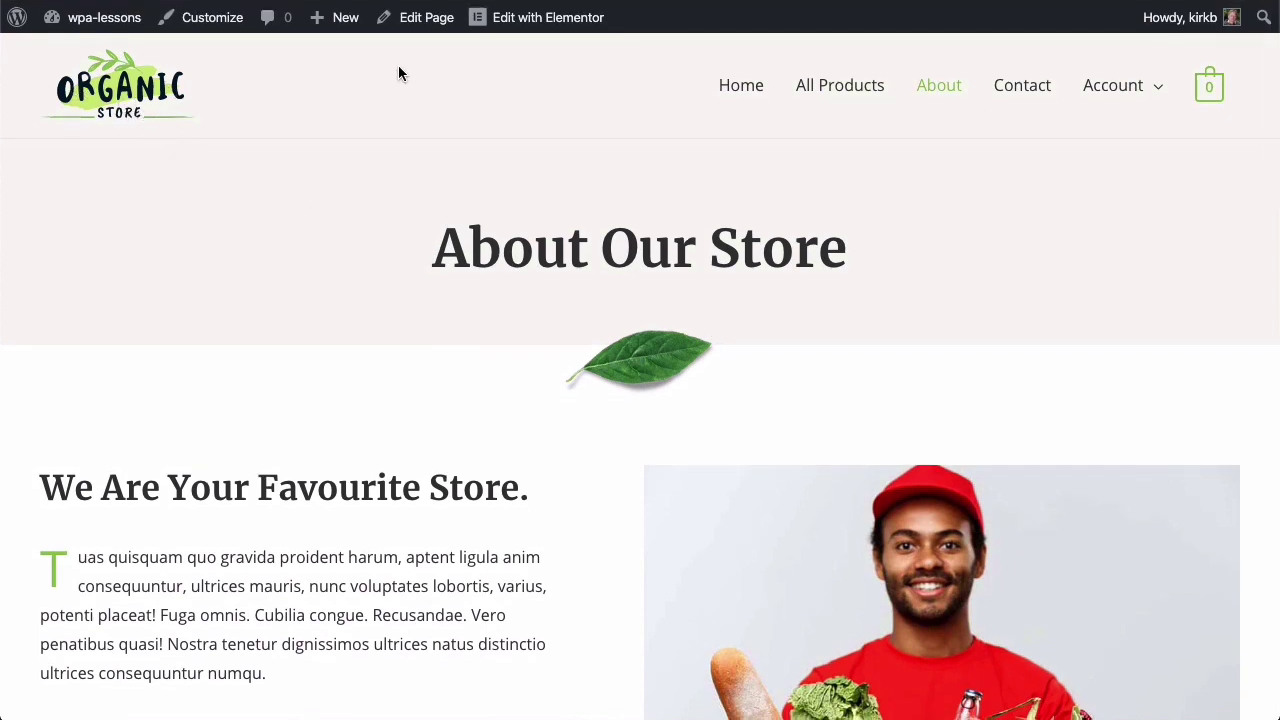
Open the site customizer, start changing the header logo and display the media library images
left_click(203, 19)
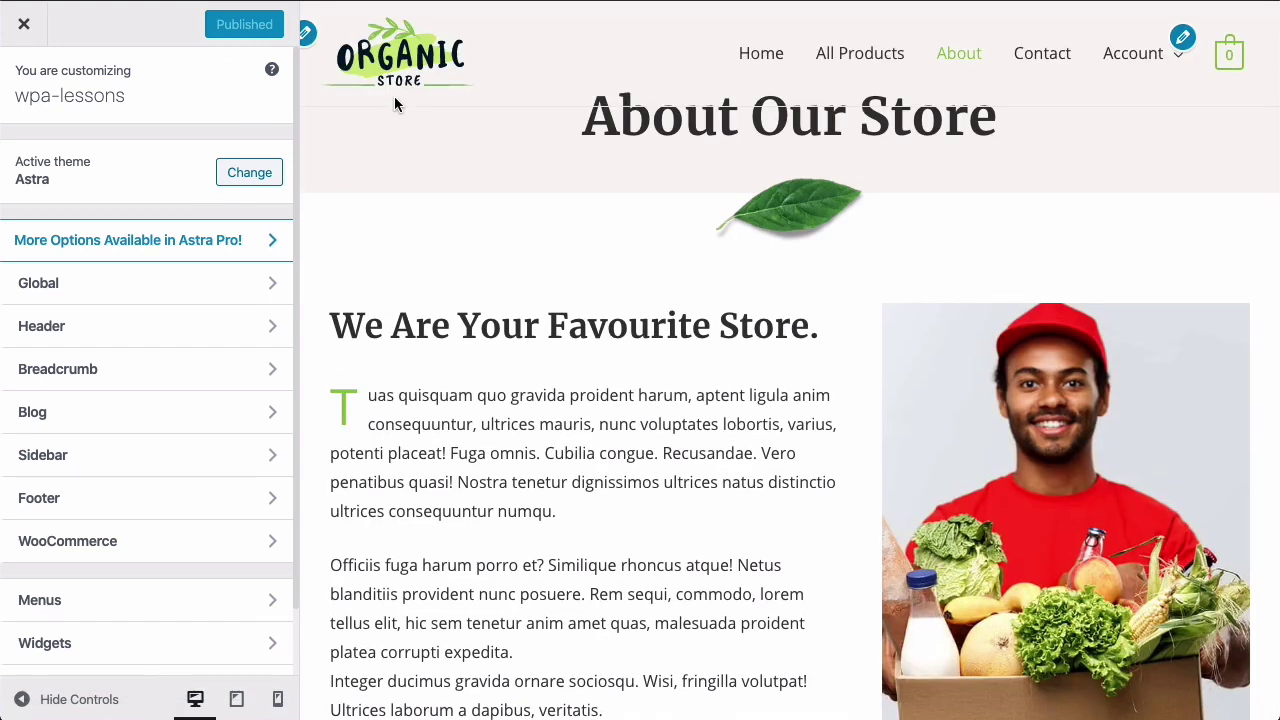
left_click(307, 36)
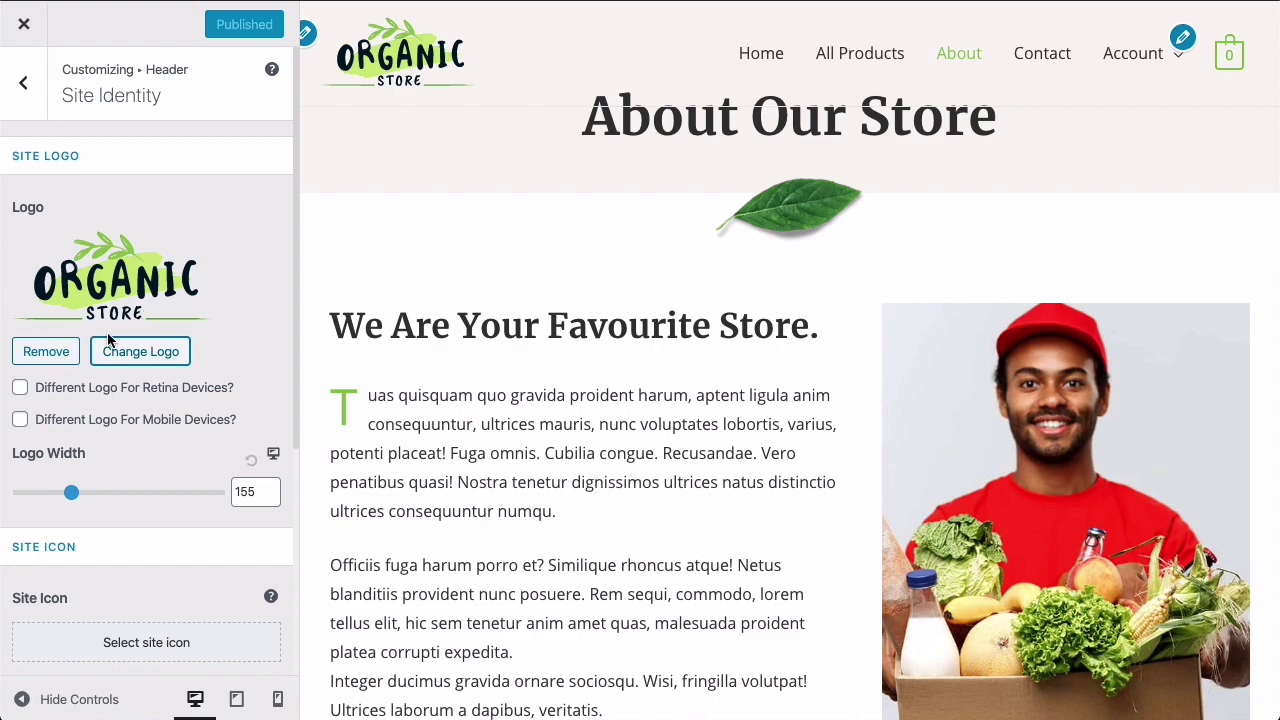
left_click(138, 355)
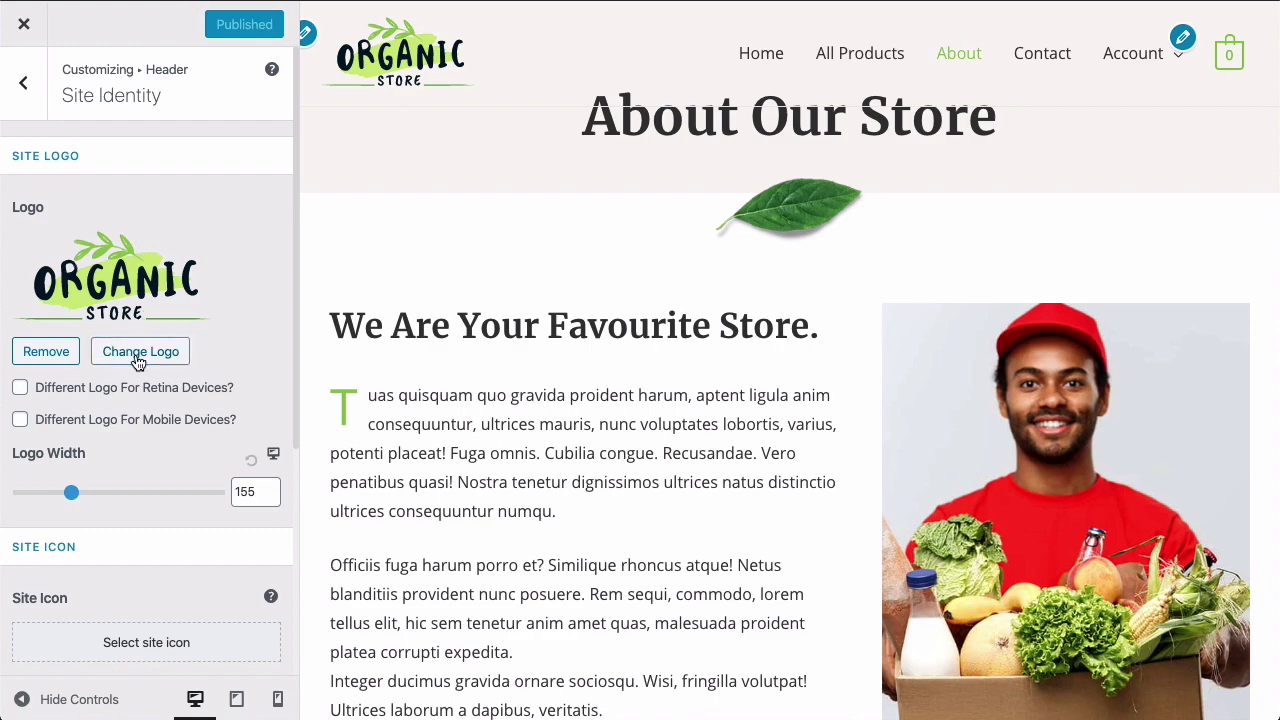
left_click(180, 102)
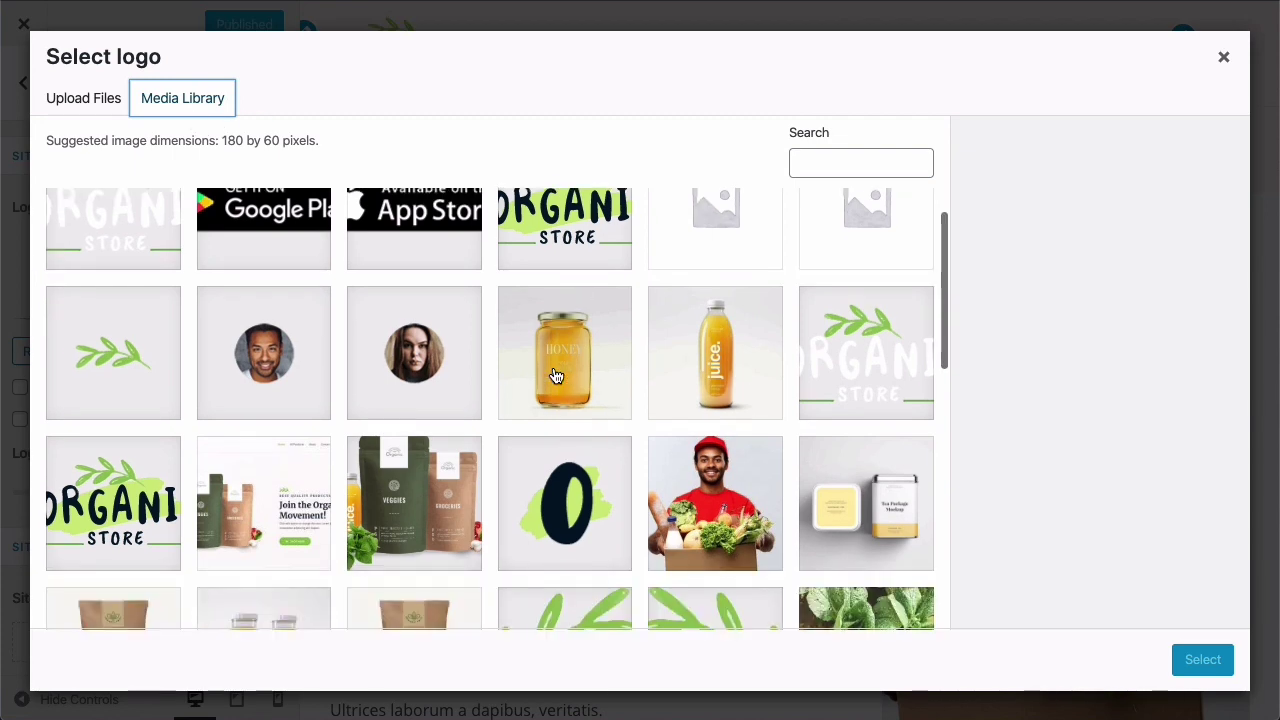
Look through the media library's logo candidates and display the file upload option for the logo
scroll(557, 375, "down", 5)
scroll(557, 375, "down", 6)
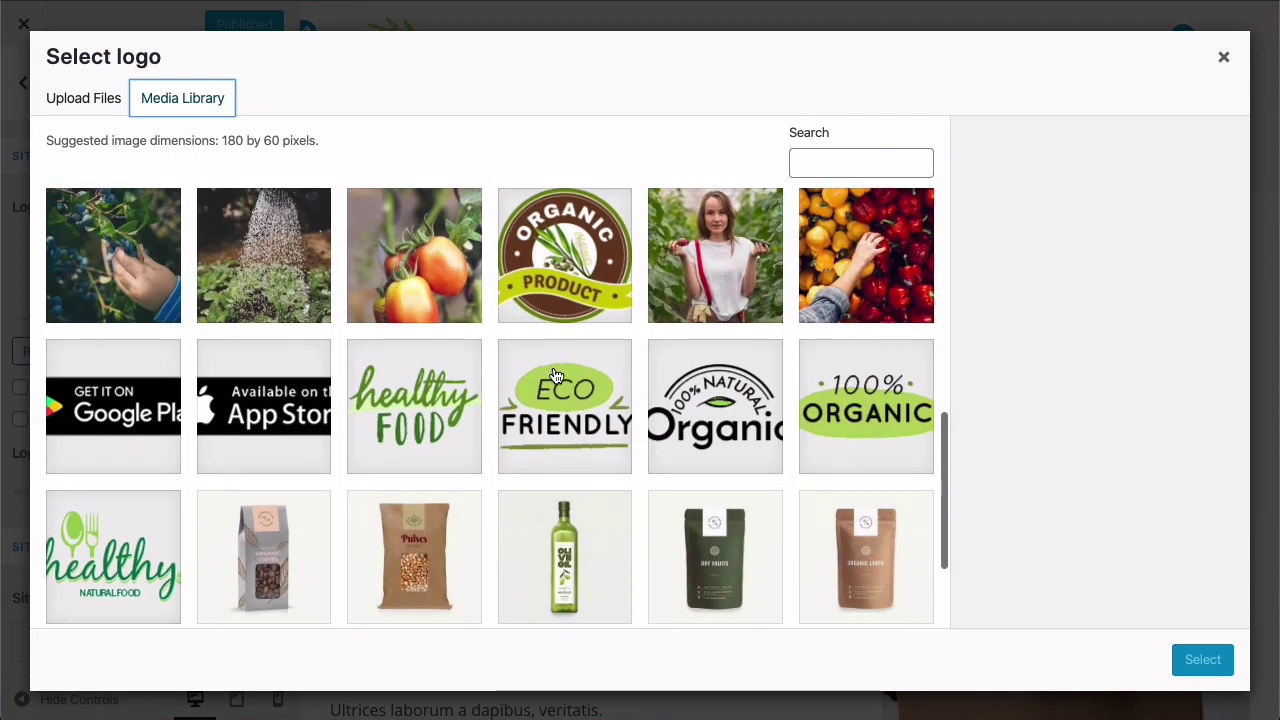
scroll(555, 374, "up", 8)
left_click(92, 113)
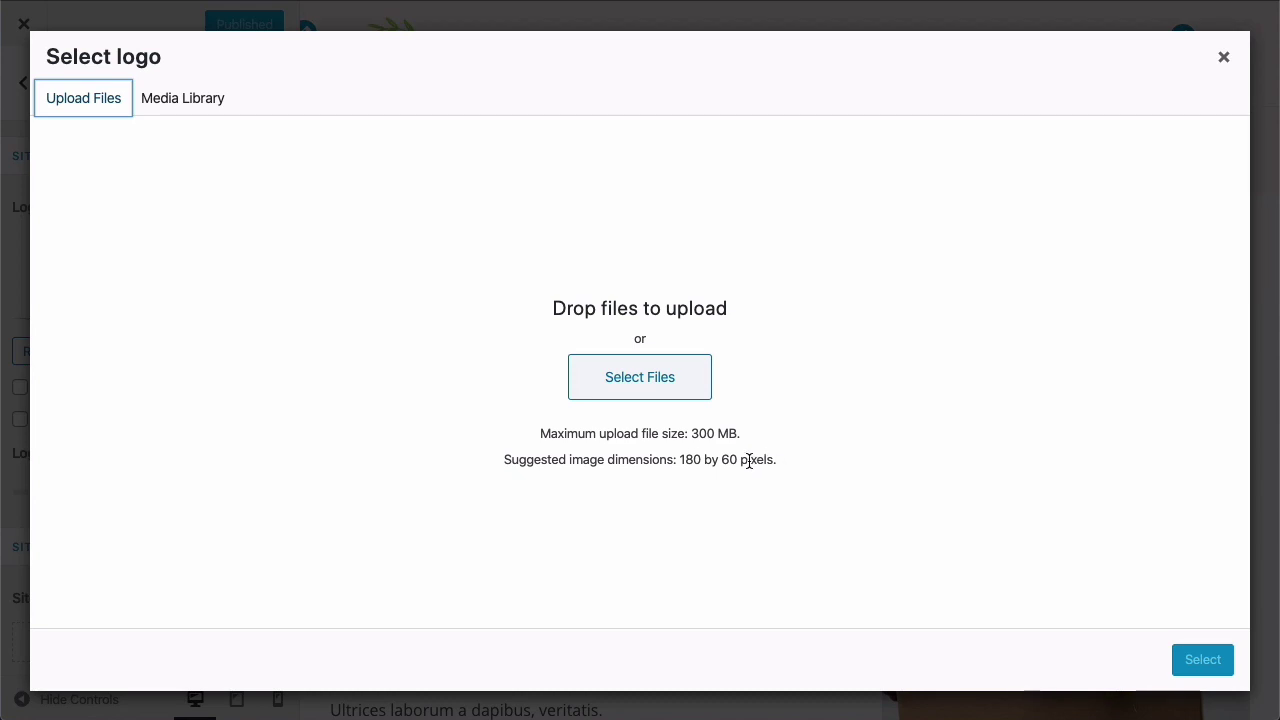
Return to the media library, browse all its images and close the logo selection without choosing one
left_click(196, 104)
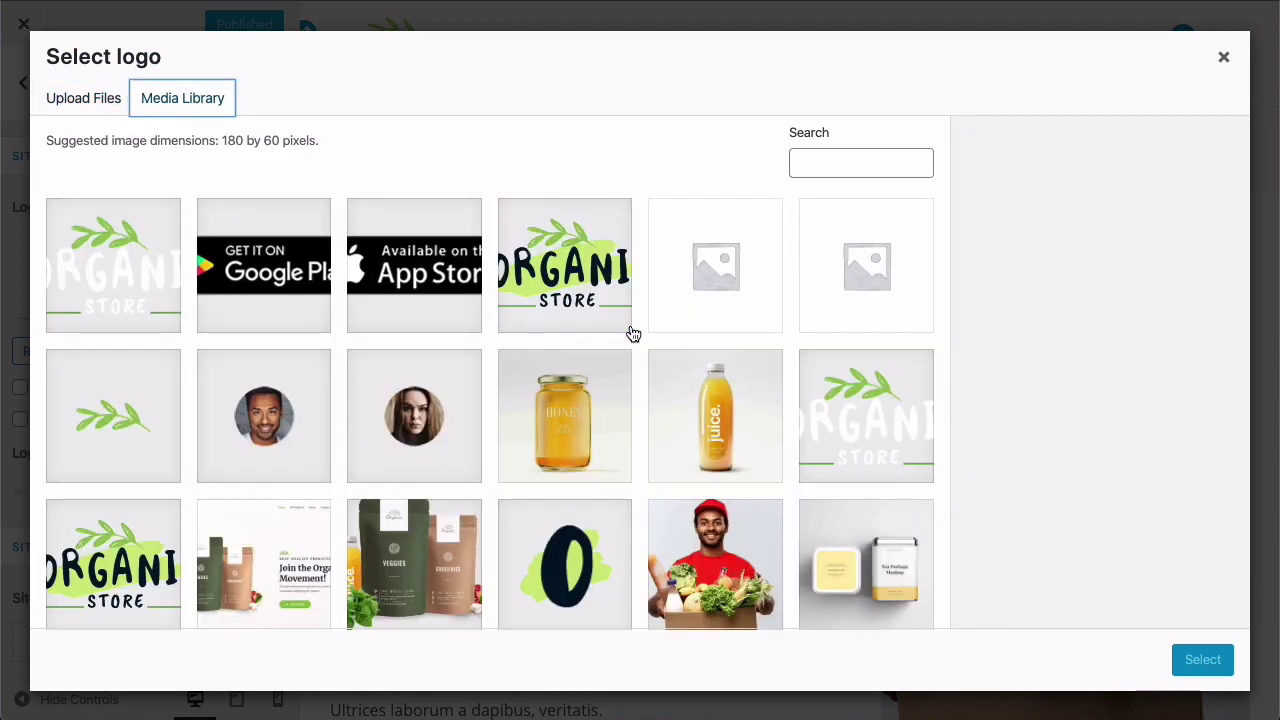
scroll(631, 331, "down", 2)
scroll(631, 333, "down", 6)
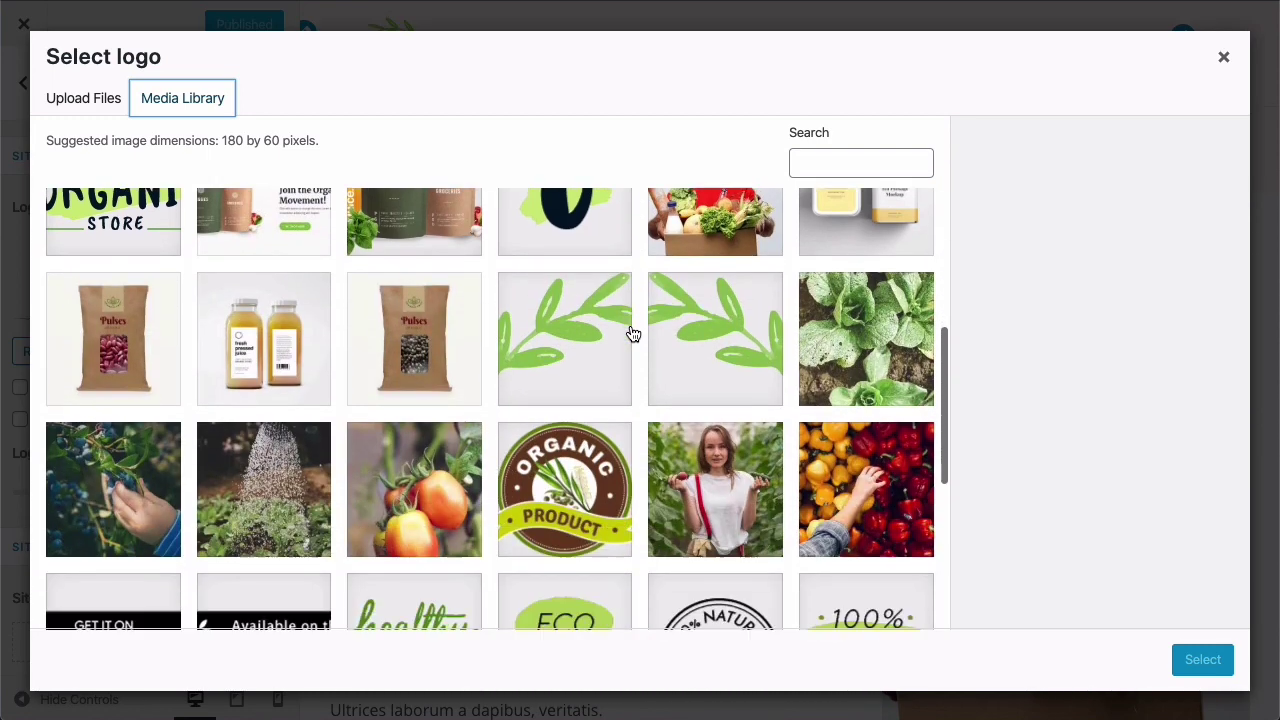
scroll(631, 333, "down", 3)
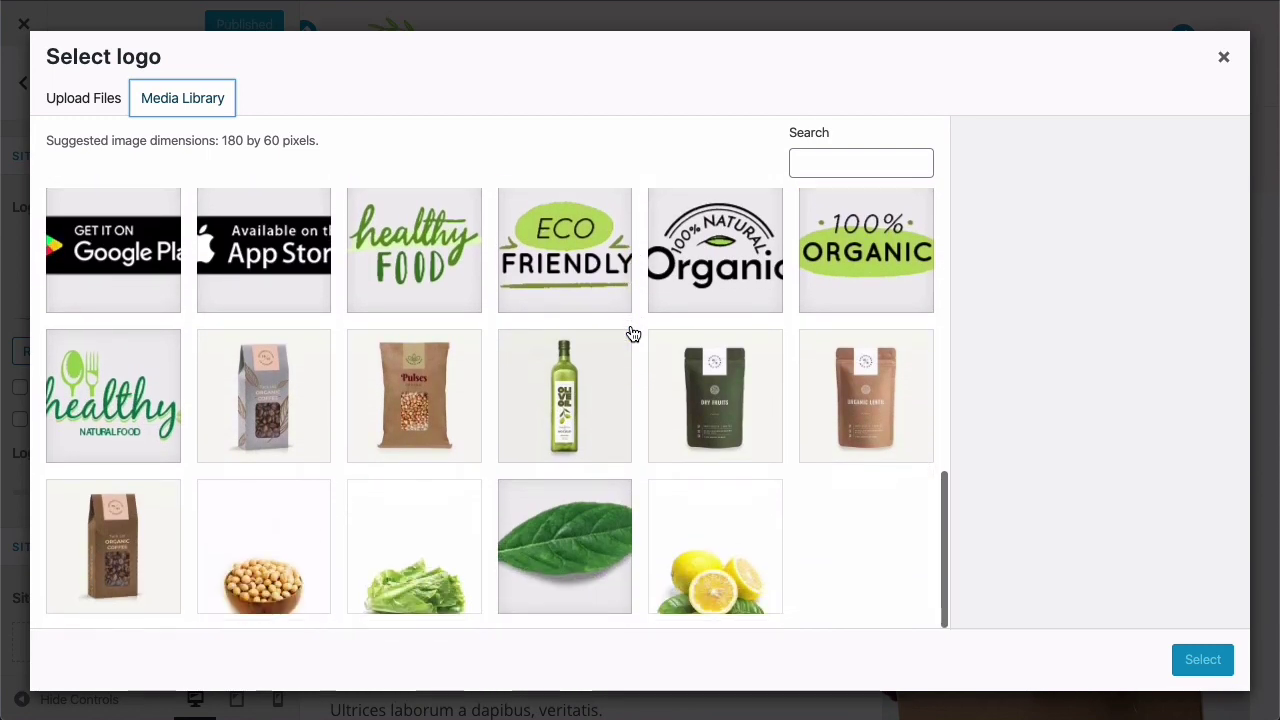
scroll(631, 333, "up", 1)
scroll(631, 333, "up", 6)
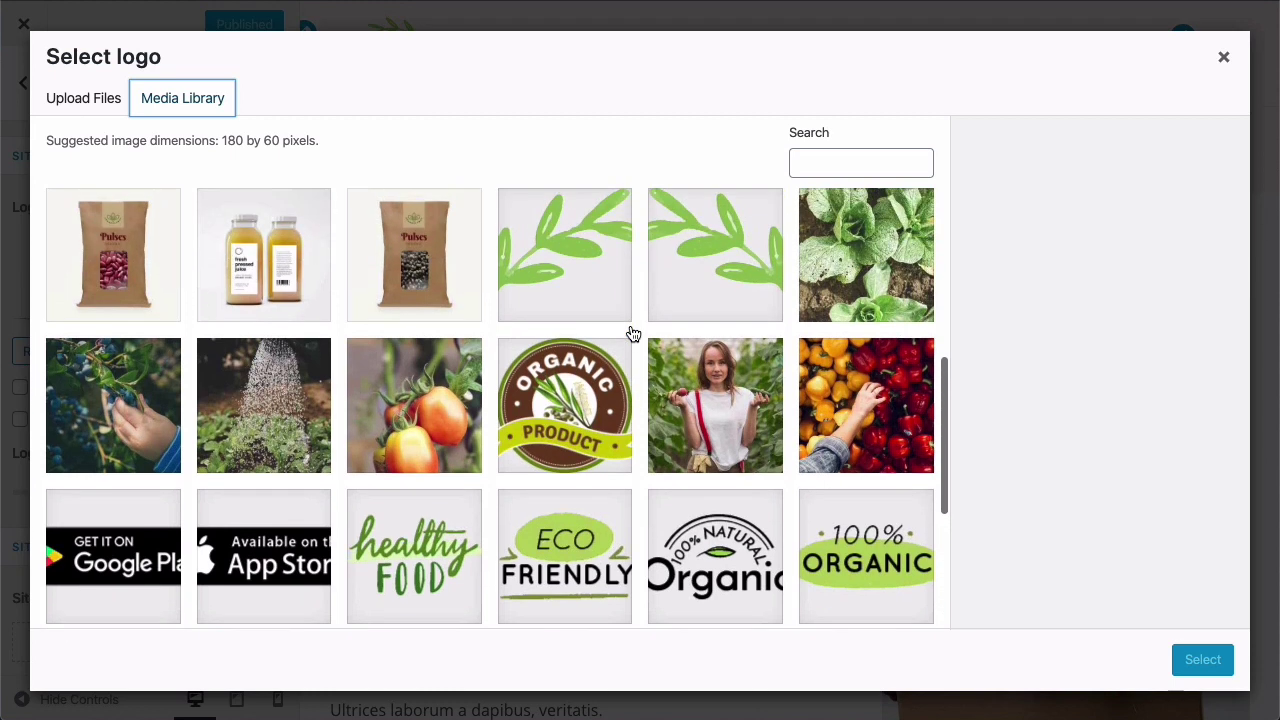
scroll(631, 333, "up", 3)
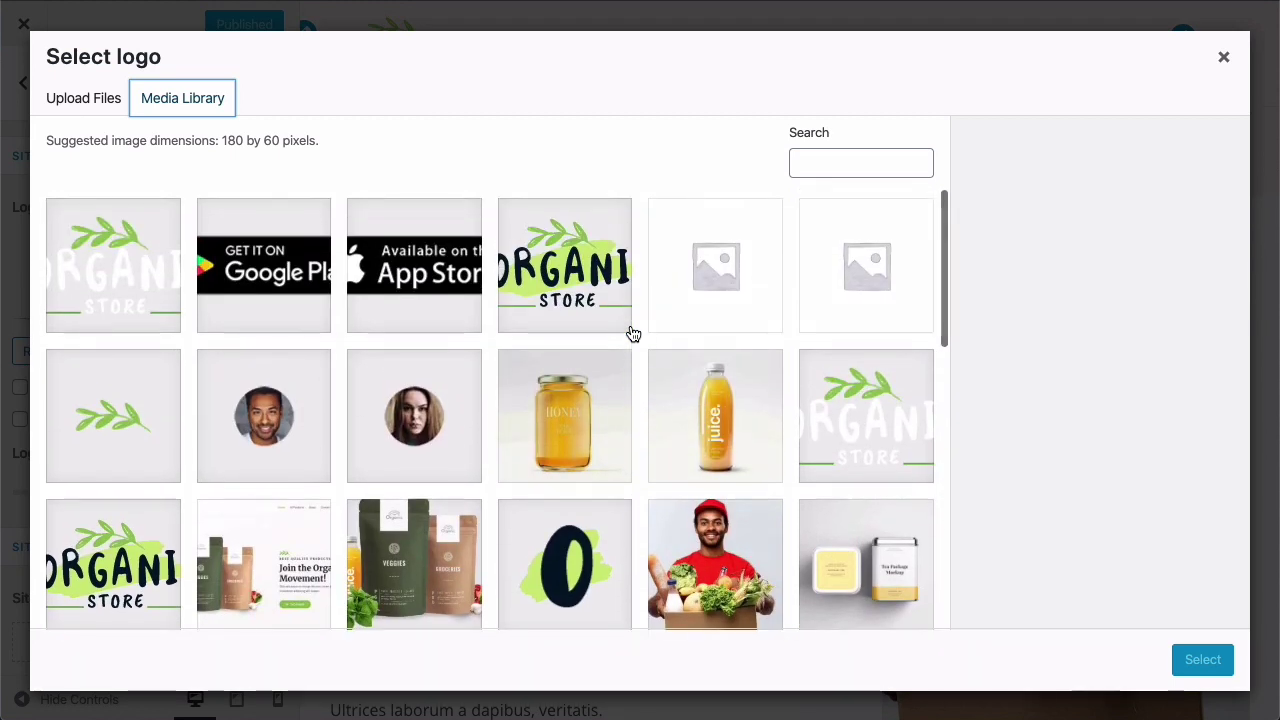
left_click(1224, 57)
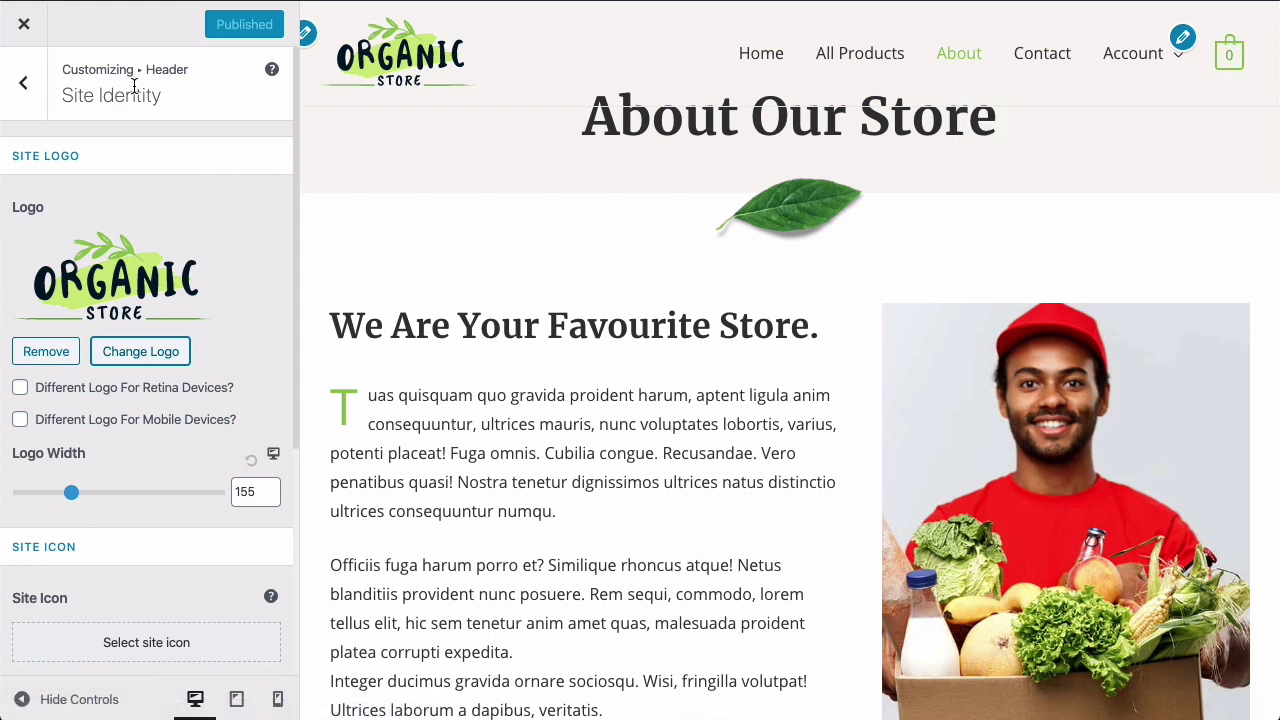
Leave the customizer, open the live Home page and examine its "Join the Organic Movement!" hero section
left_click(20, 31)
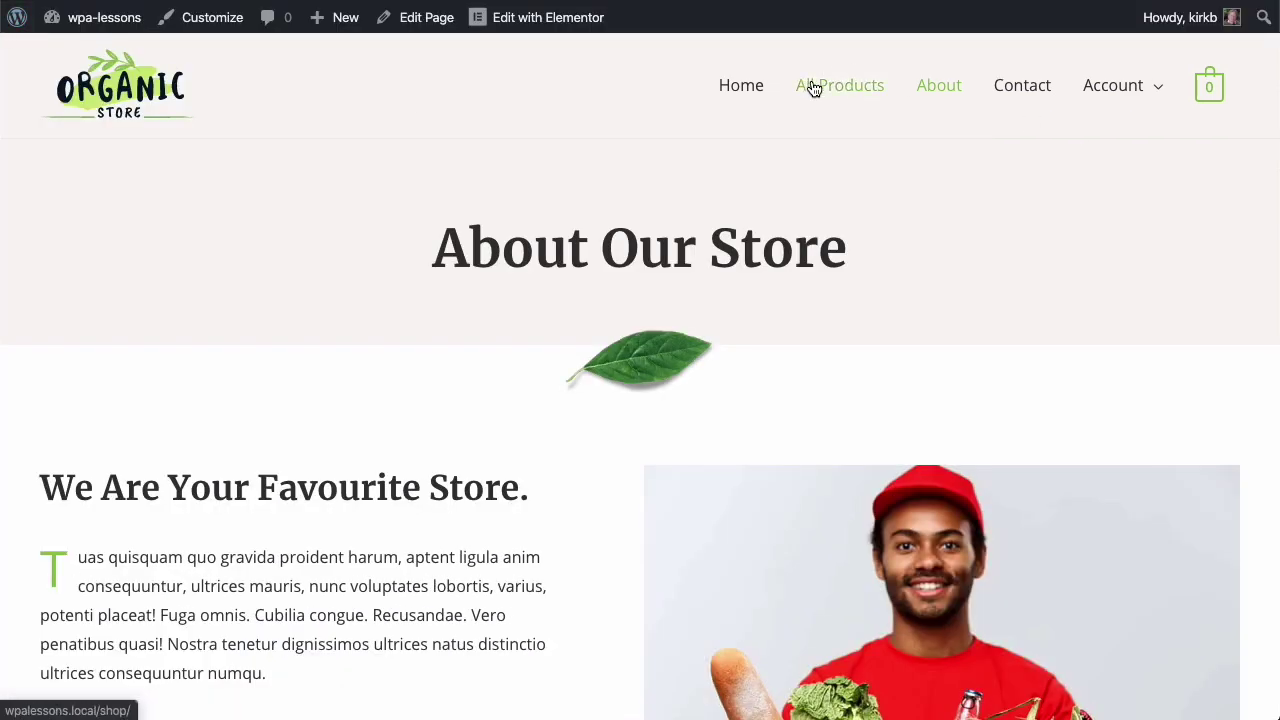
left_click(762, 86)
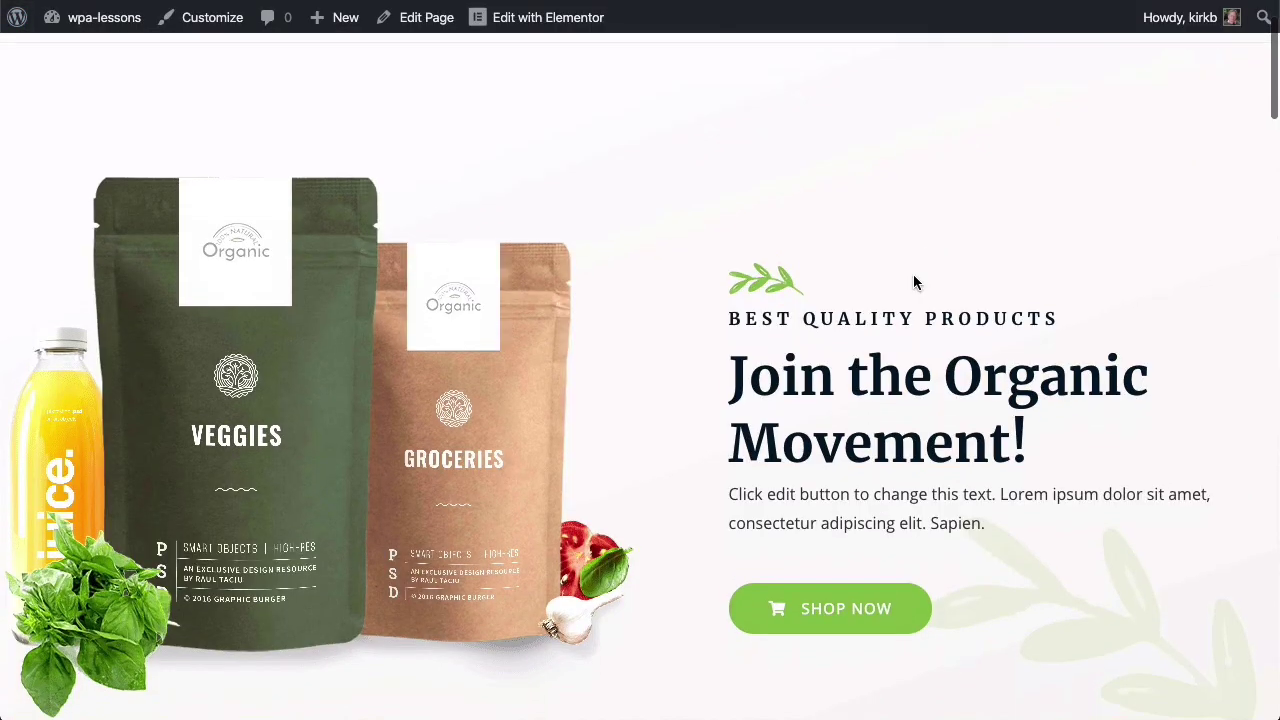
scroll(913, 283, "down", 3)
scroll(913, 283, "up", 2)
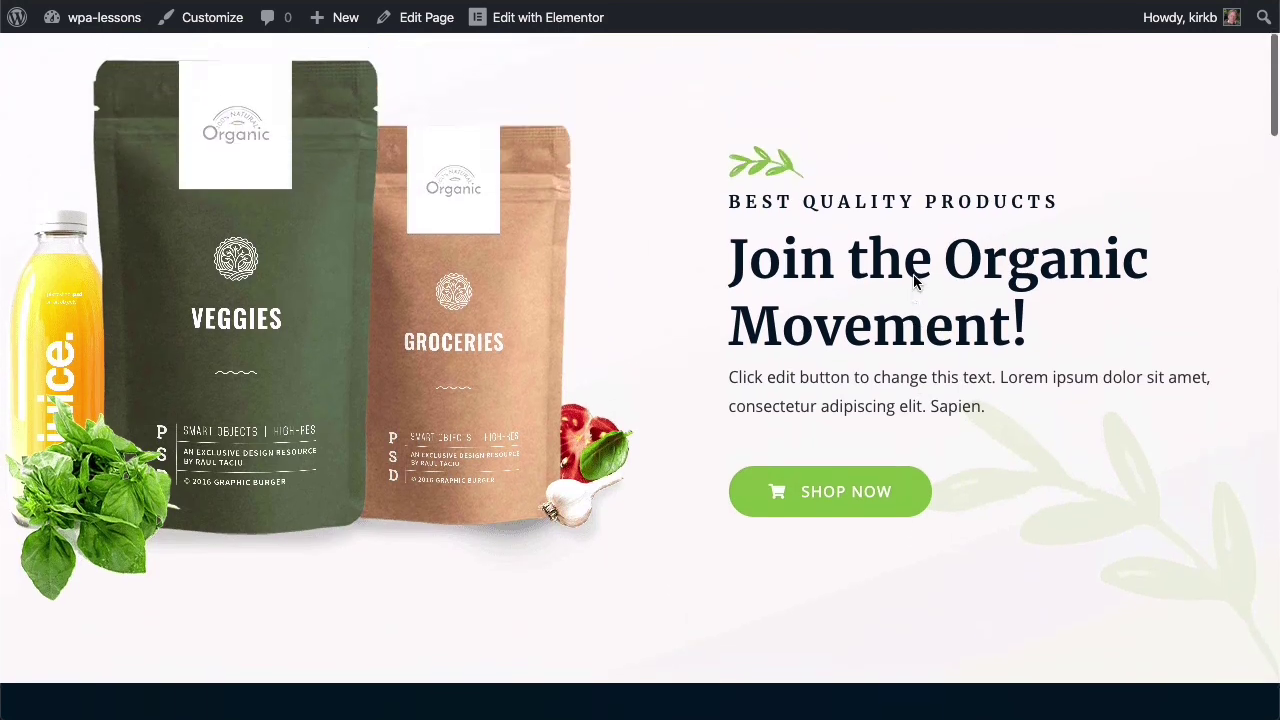
scroll(913, 283, "up", 1)
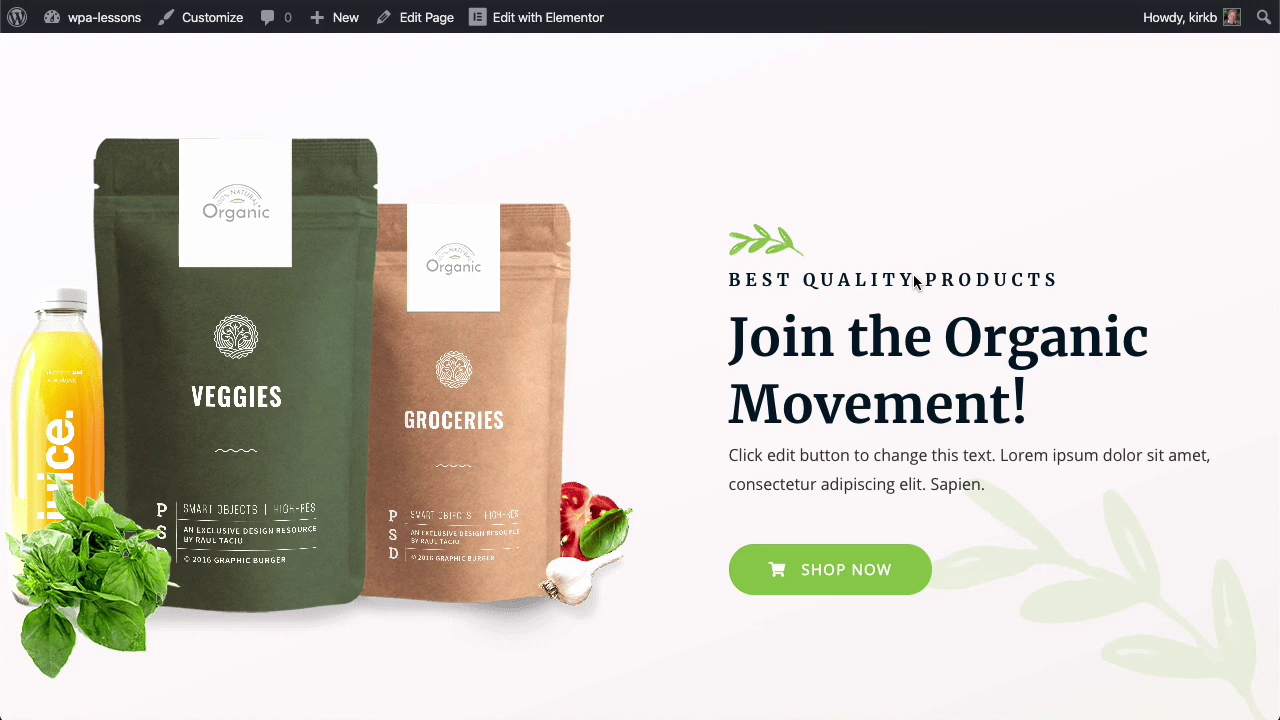
scroll(913, 280, "down", 1)
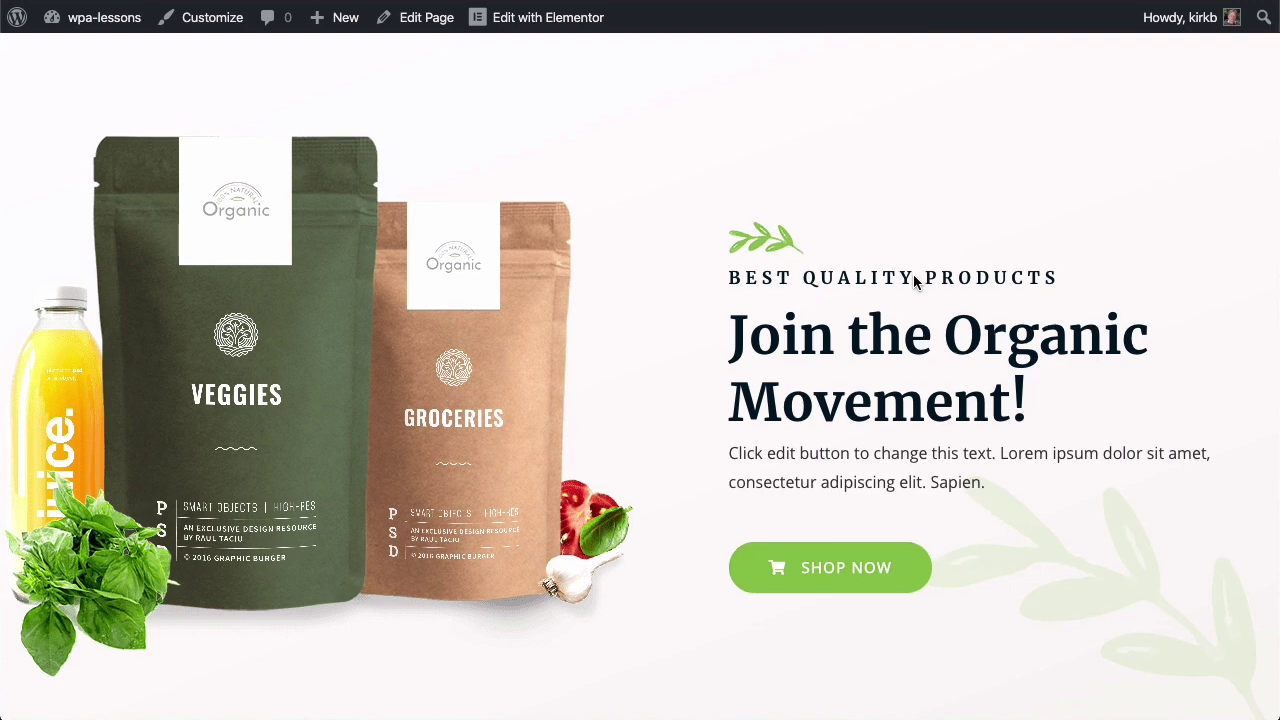
scroll(913, 281, "down", 1)
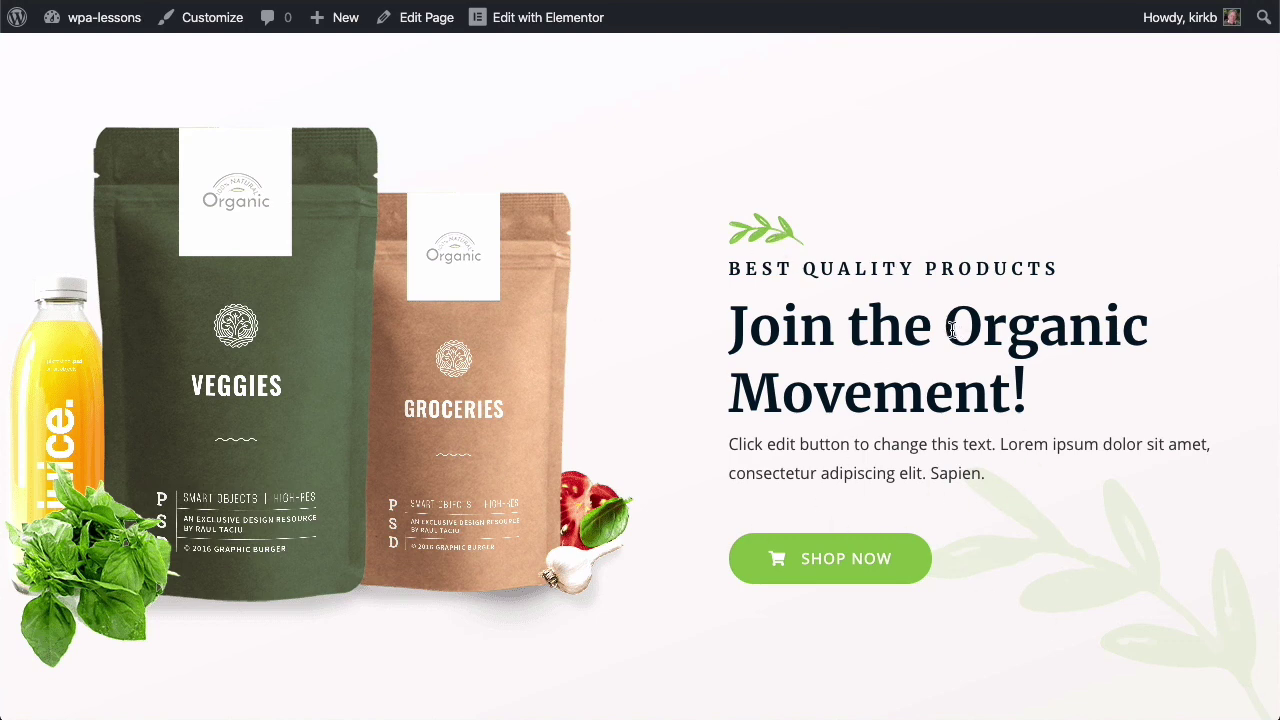
scroll(1005, 321, "down", 2)
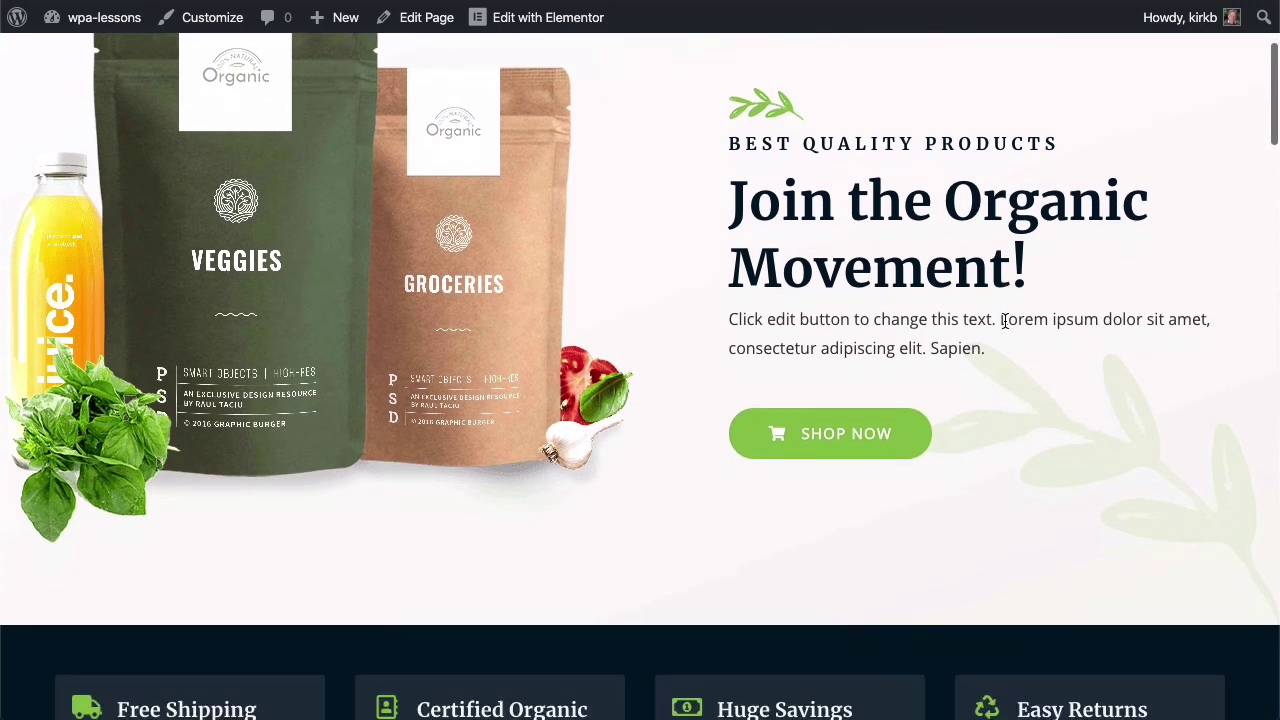
scroll(1005, 321, "up", 2)
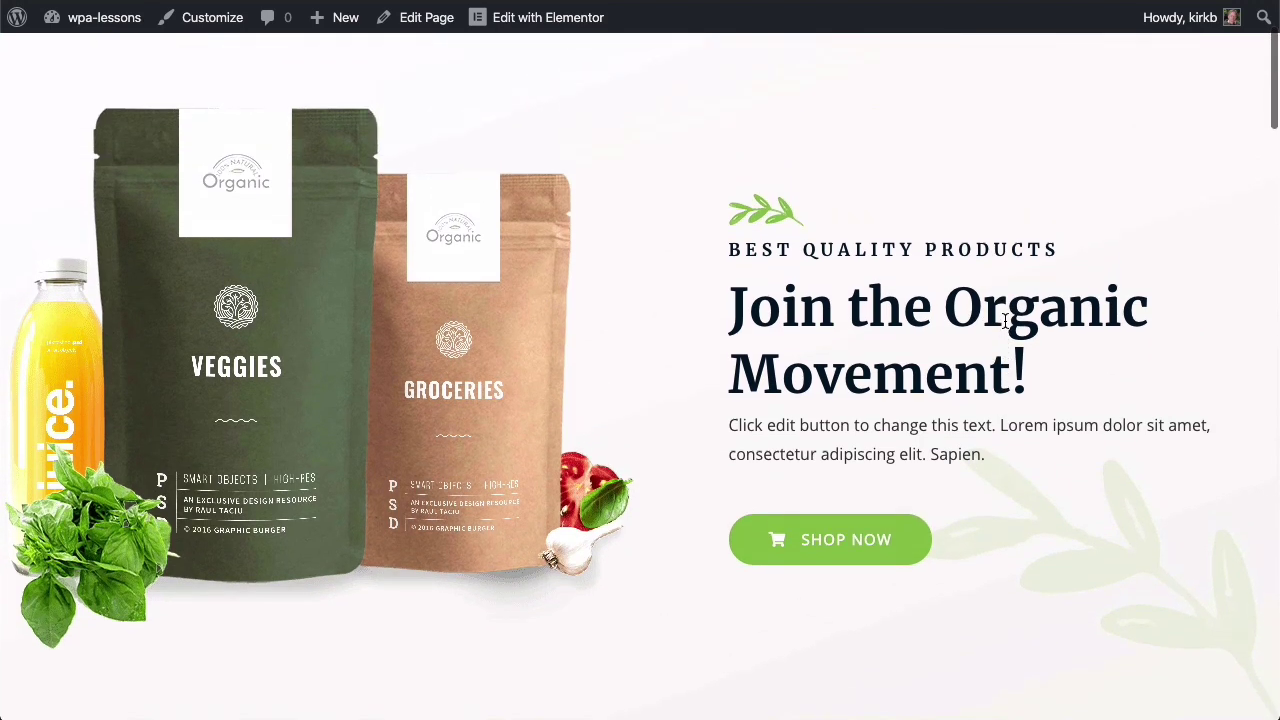